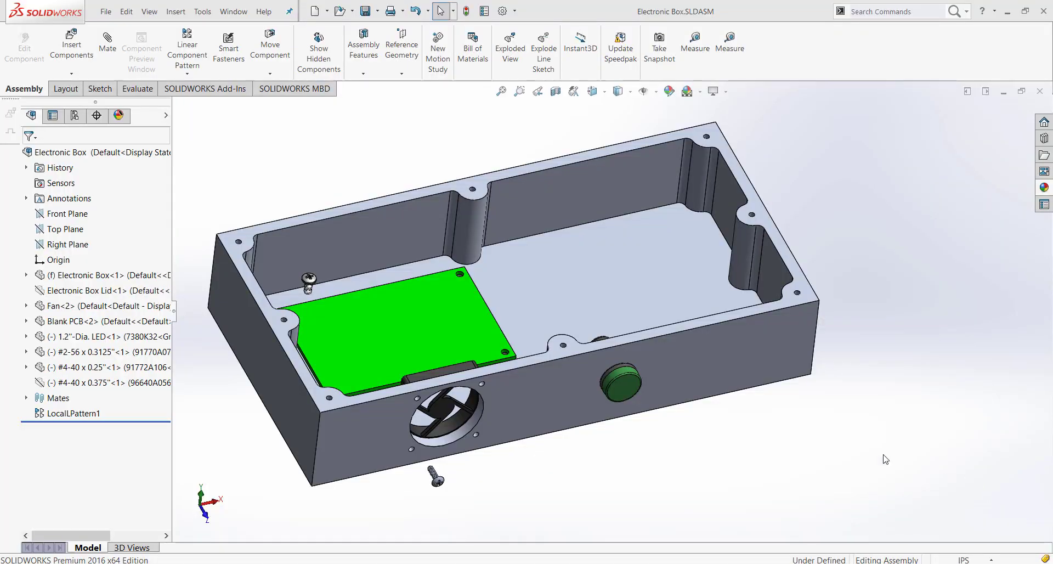
Examine the open electronic box assembly with its fan, circuit board, LED and screws from several angles.
middle_click_drag(845, 450, 768, 396)
middle_click_drag(531, 316, 579, 363)
scroll(580, 367, "down", 2)
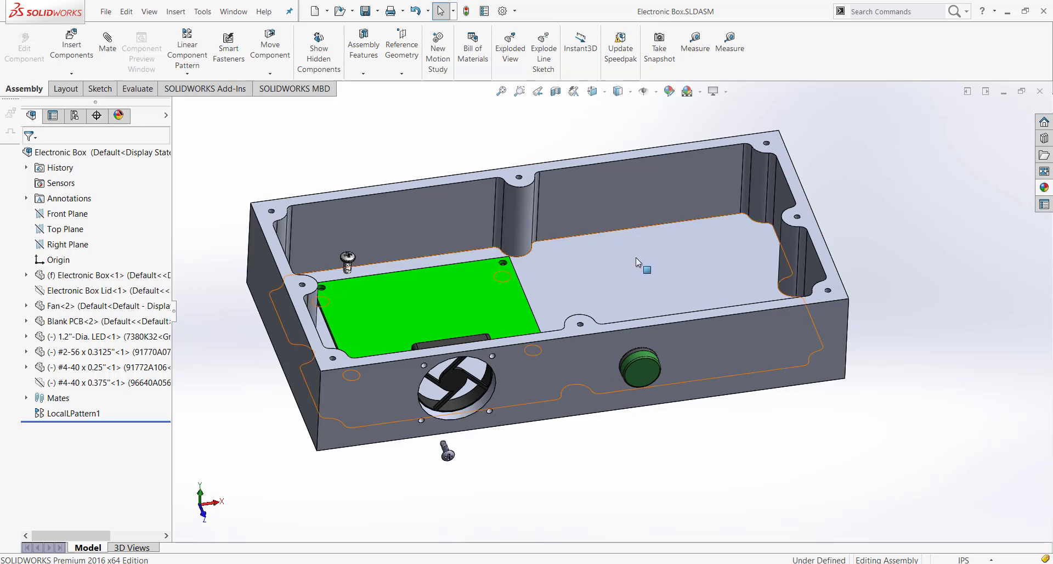
middle_click_drag(607, 407, 584, 274)
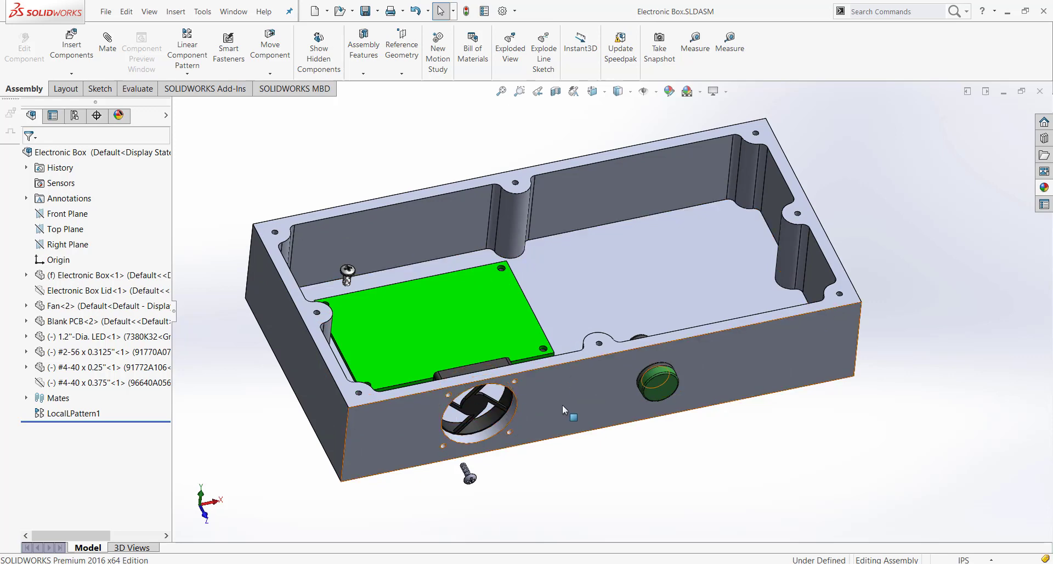
left_click(591, 395)
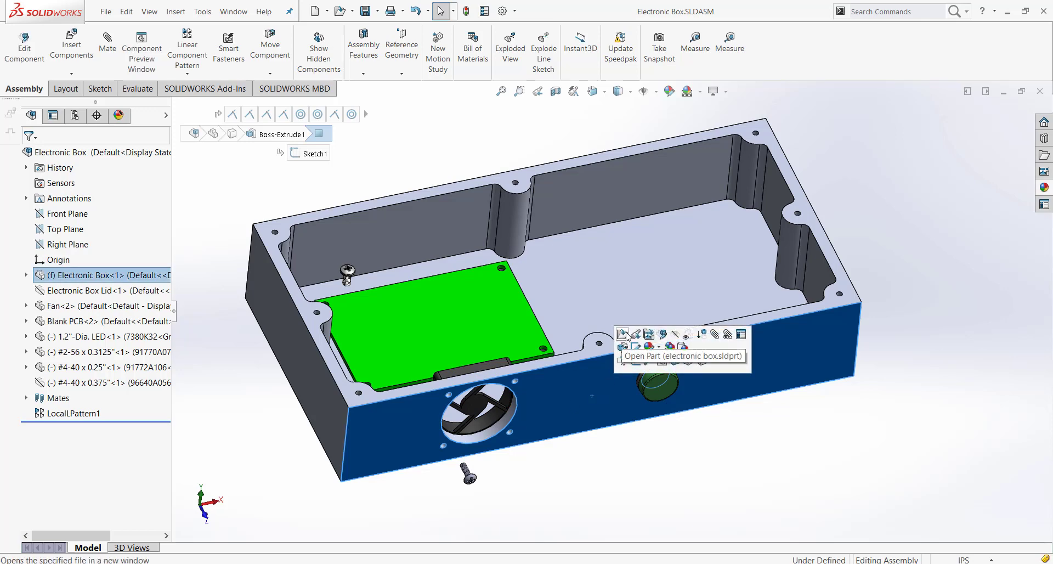
left_click(714, 465)
middle_click_drag(555, 302, 587, 307)
scroll(550, 268, "down", 8)
scroll(607, 317, "up", 6)
middle_click_drag(690, 394, 568, 388)
scroll(603, 329, "up", 2)
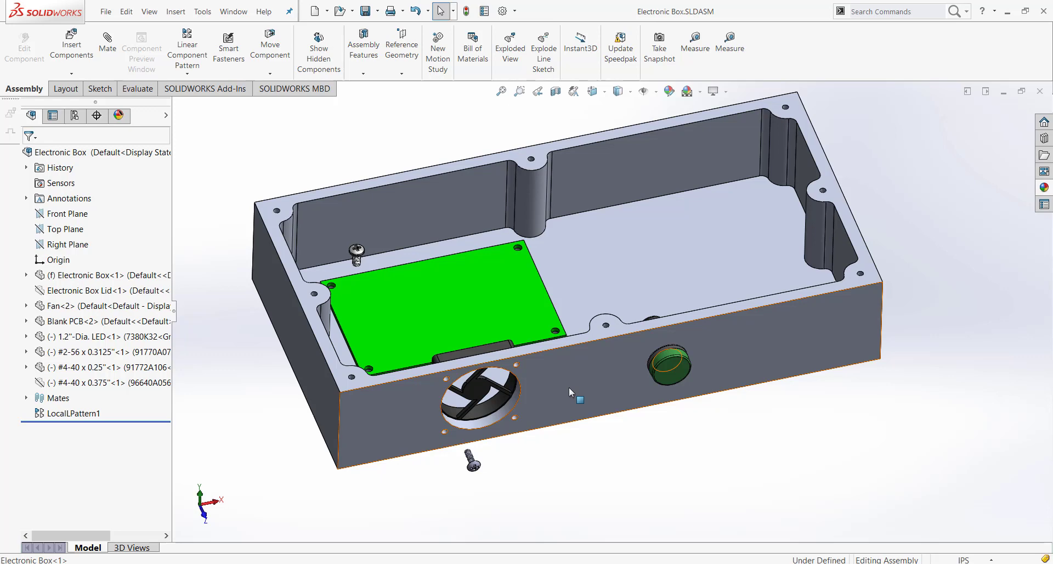
Open the electronic box part from the assembly in its own window.
left_click(686, 251)
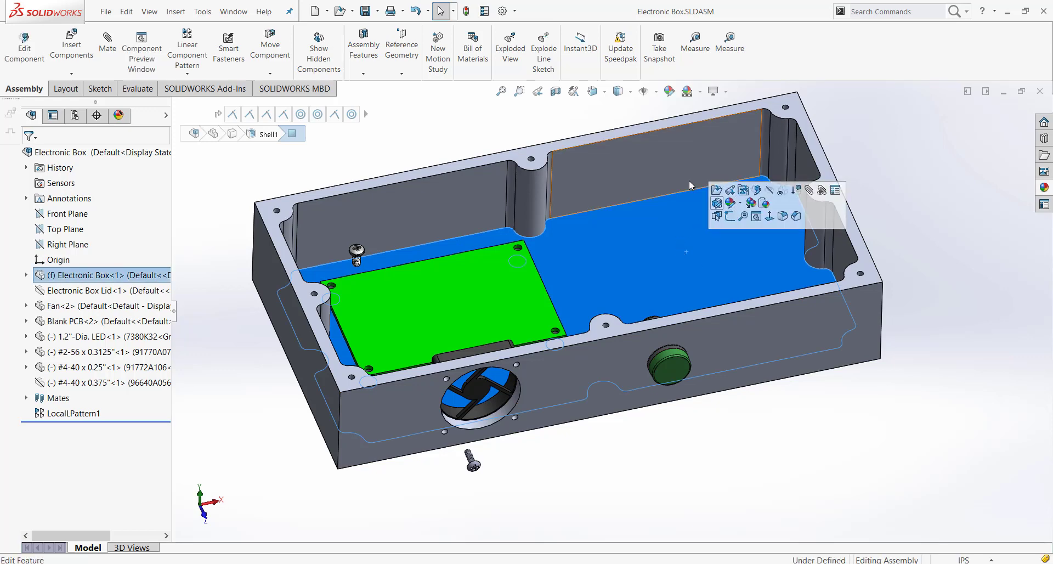
left_click(713, 192)
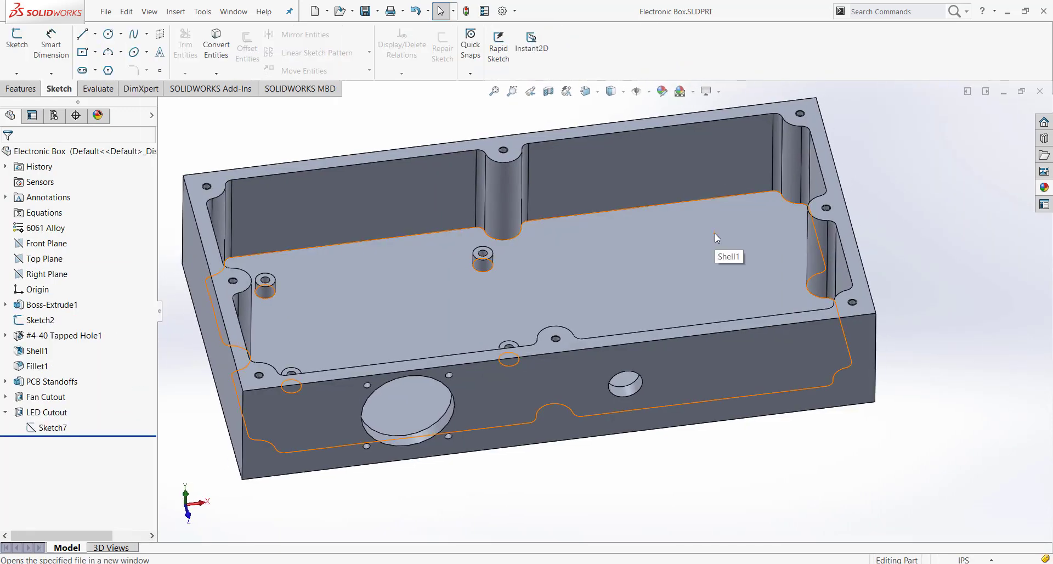
Examine the box part's interior, fan opening and LED hole on the front wall.
middle_click_drag(669, 313, 648, 380)
middle_click_drag(460, 346, 640, 353)
scroll(495, 382, "down", 2)
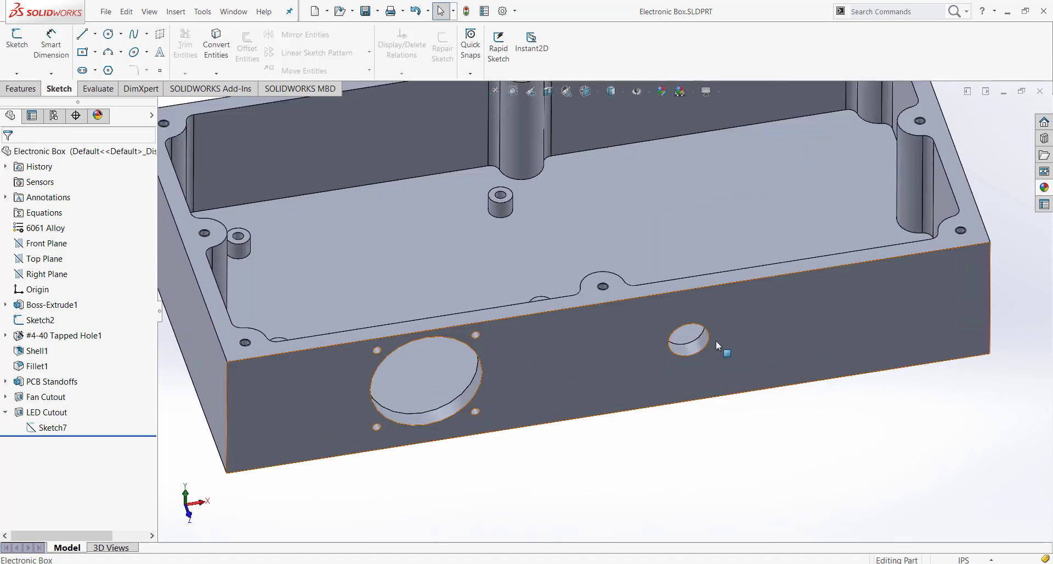
scroll(709, 380, "up", 3)
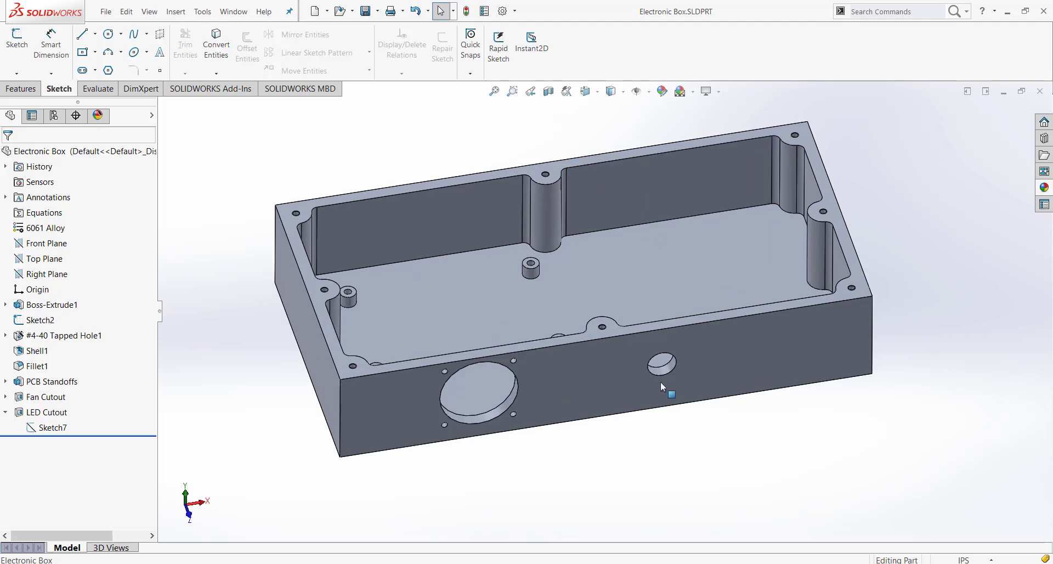
scroll(661, 384, "down", 2)
scroll(660, 382, "up", 1)
scroll(659, 219, "down", 1)
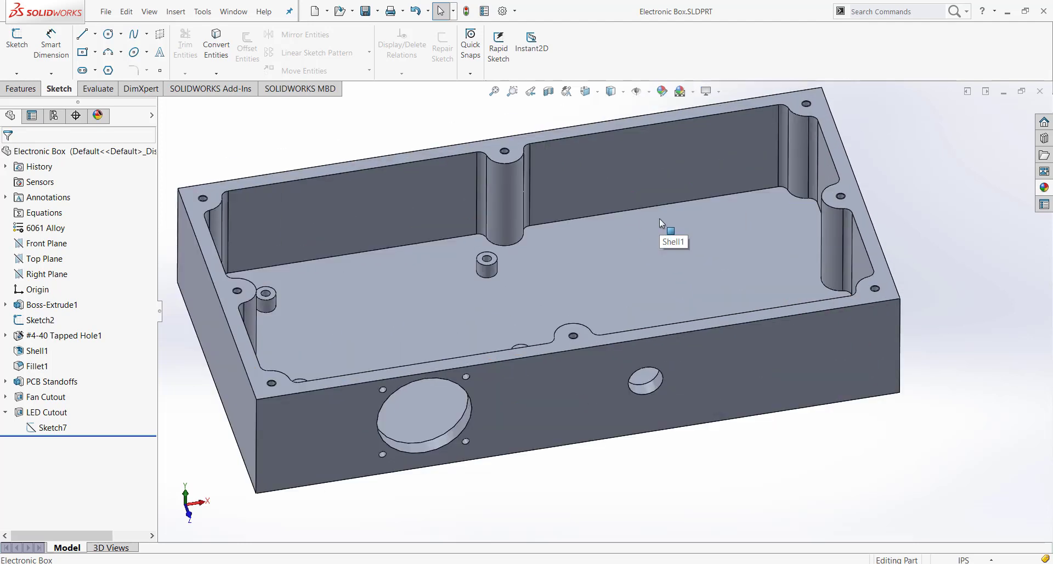
left_click(651, 388)
key("Escape")
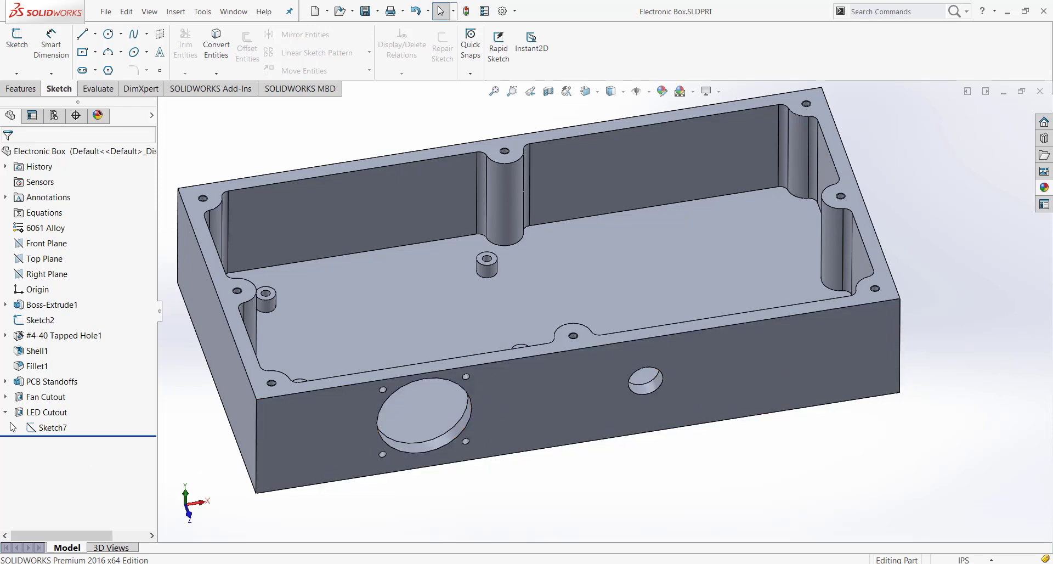
Identify which features in the part's history form the LED hole and the fan opening.
left_click(653, 380)
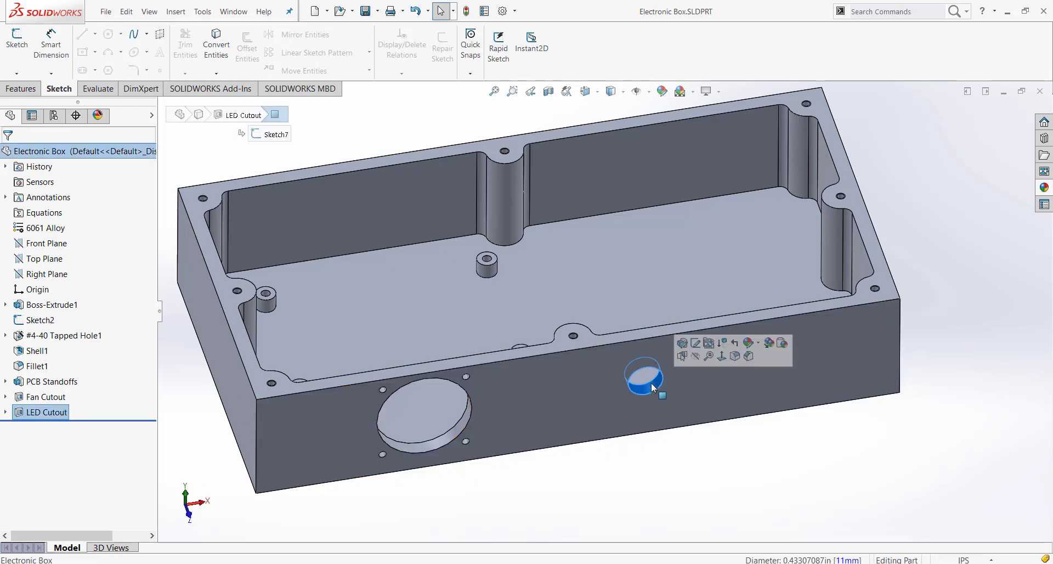
scroll(651, 376, "down", 1)
mouse_move(652, 375)
middle_mouse_down()
mouse_move(648, 330)
mouse_move(646, 360)
middle_mouse_up()
left_click(646, 411)
scroll(642, 453, "up", 2)
key("Escape")
scroll(614, 313, "up", 2)
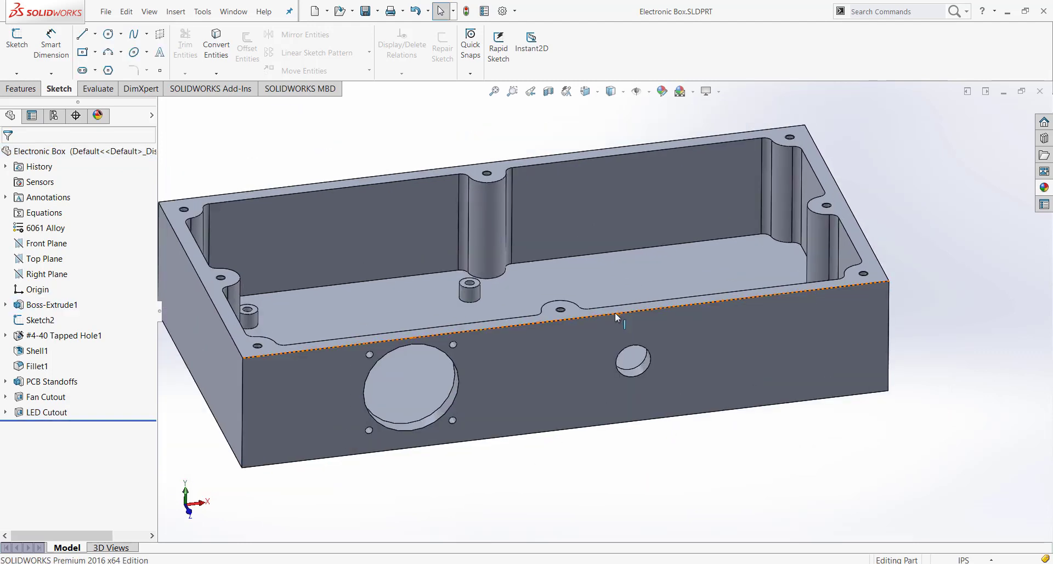
left_click(47, 412)
left_click(214, 495)
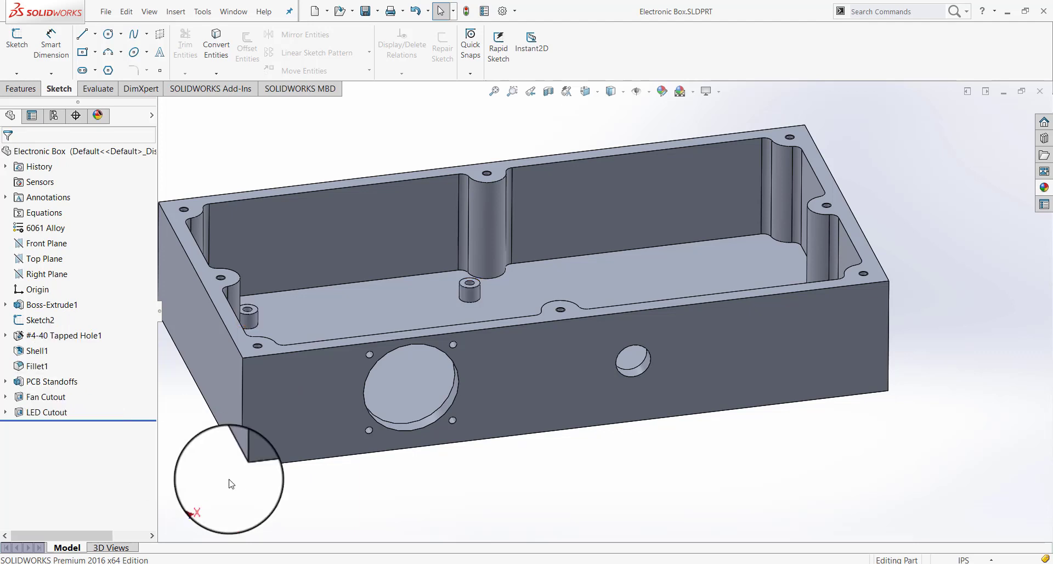
left_click(39, 413)
left_click(34, 401)
left_click(451, 479)
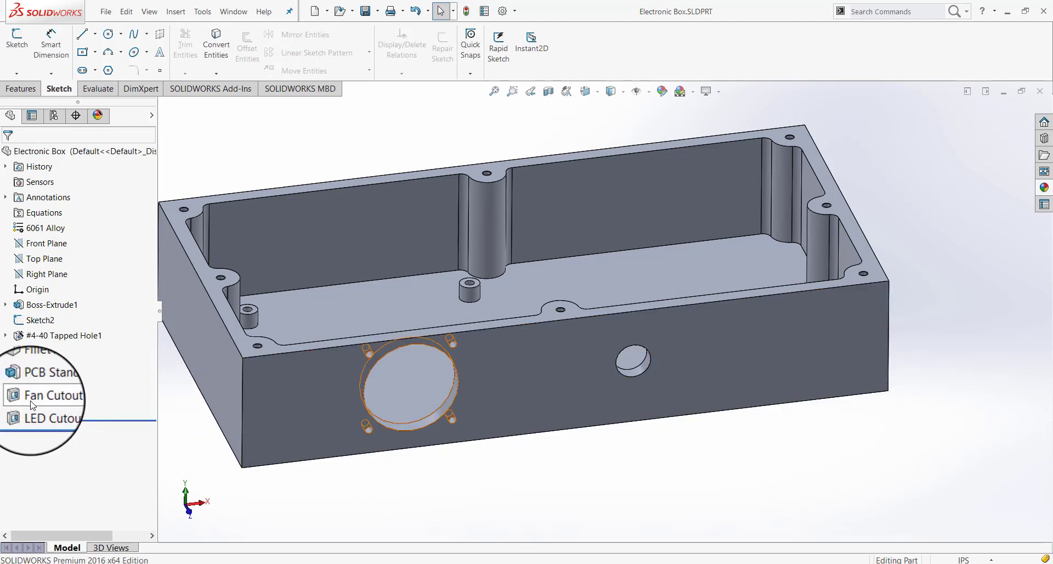
Rename the Boss-Extrude1 feature as Main Body.
double_click(49, 306)
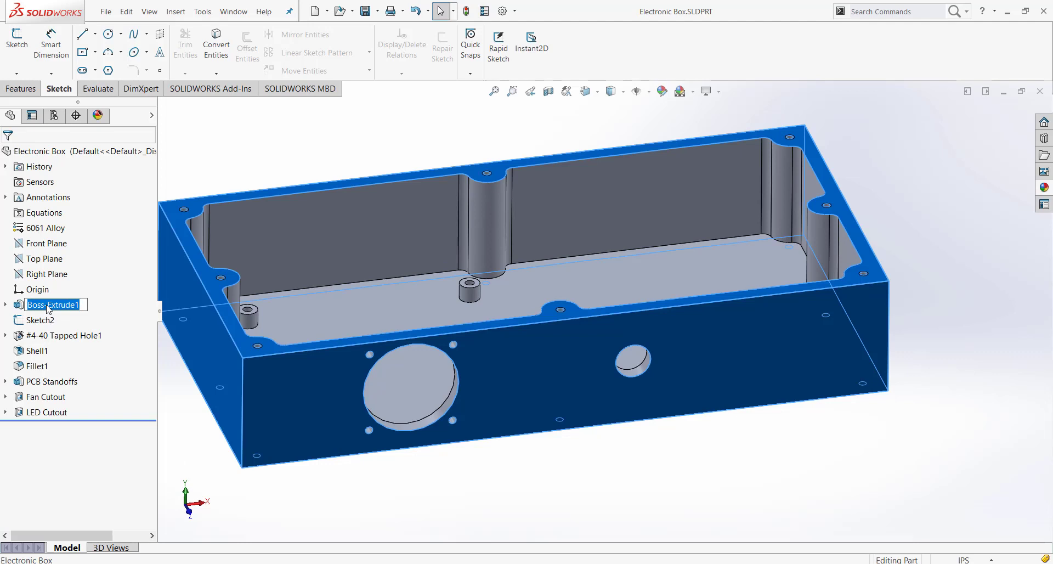
type("Main Body")
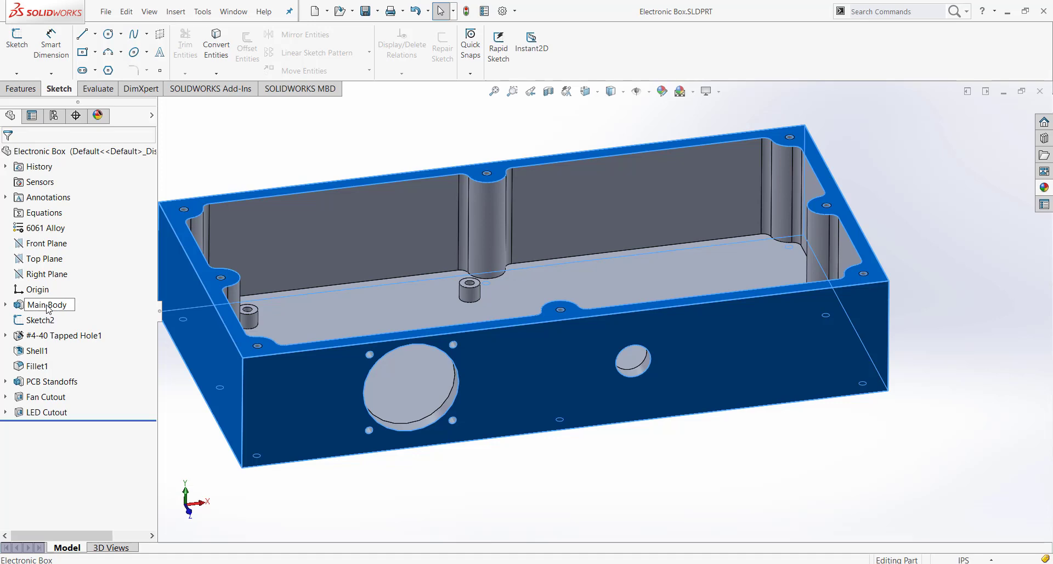
key("Return")
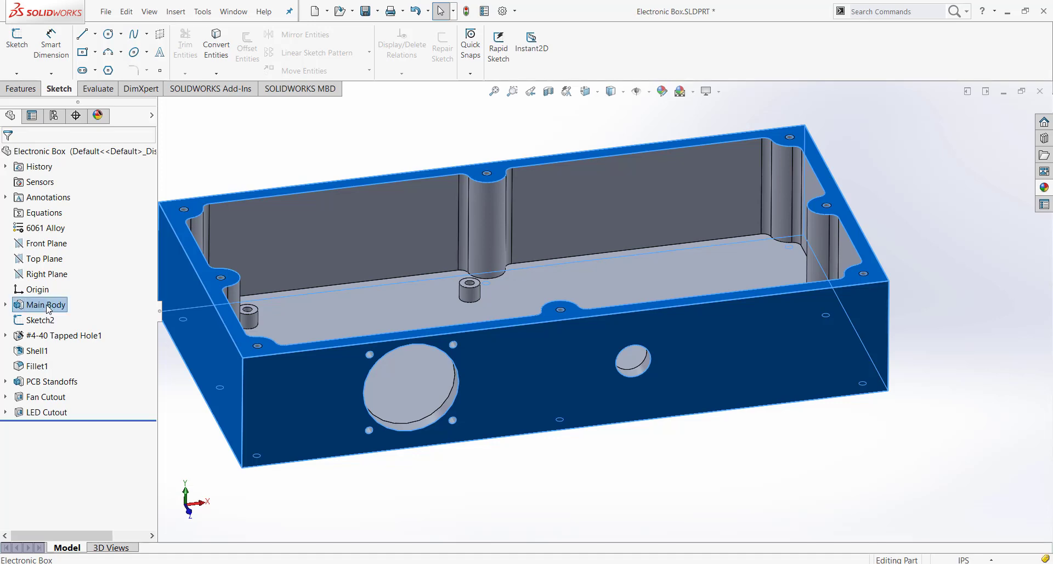
left_click(178, 448)
Open Sketch7 of the LED Cutout feature for editing.
middle_click_drag(492, 401, 508, 407)
scroll(641, 390, "down", 2)
middle_click_drag(609, 380, 633, 379)
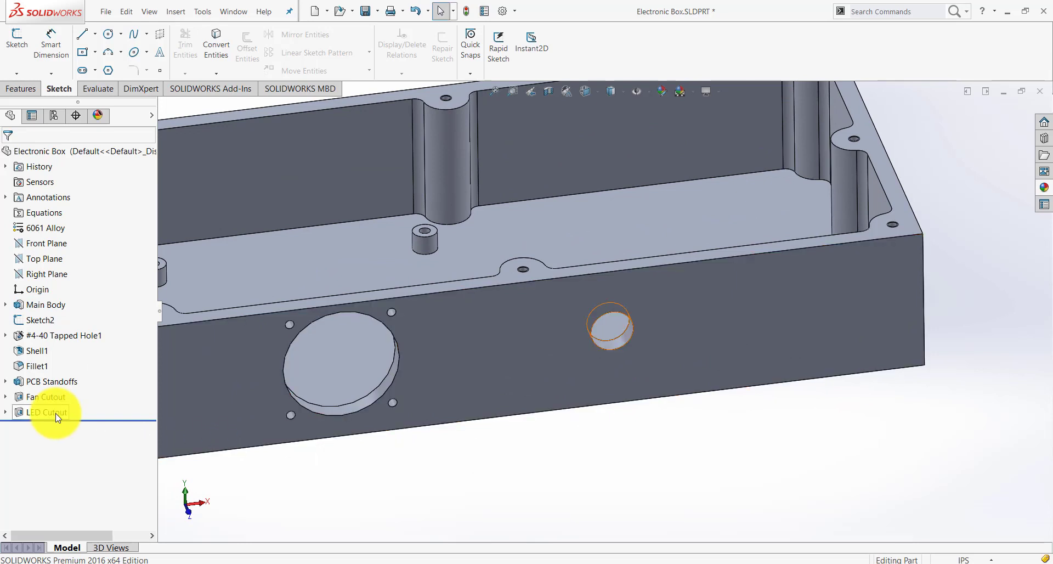
left_click(5, 412)
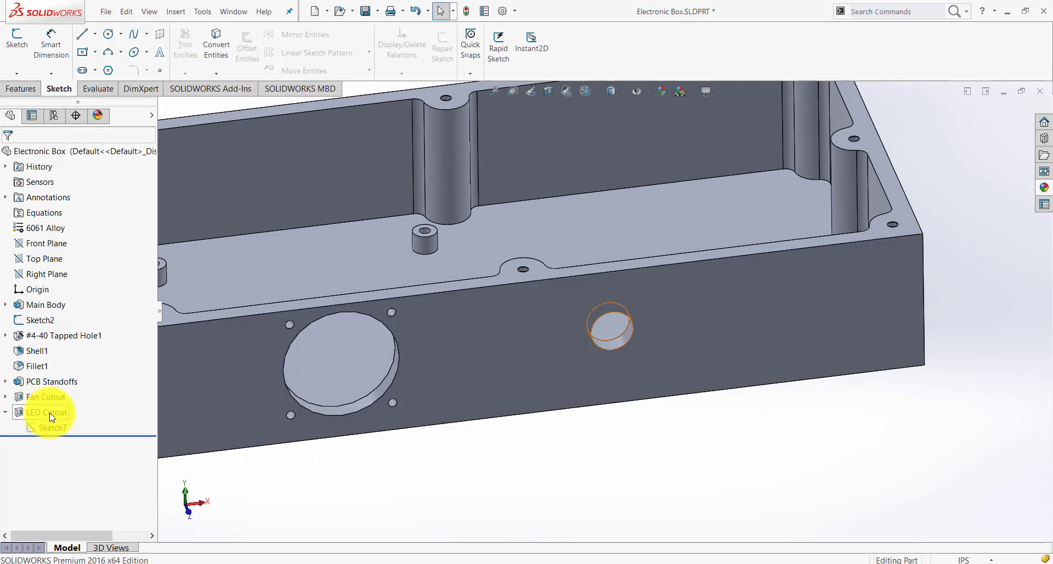
right_click(54, 431)
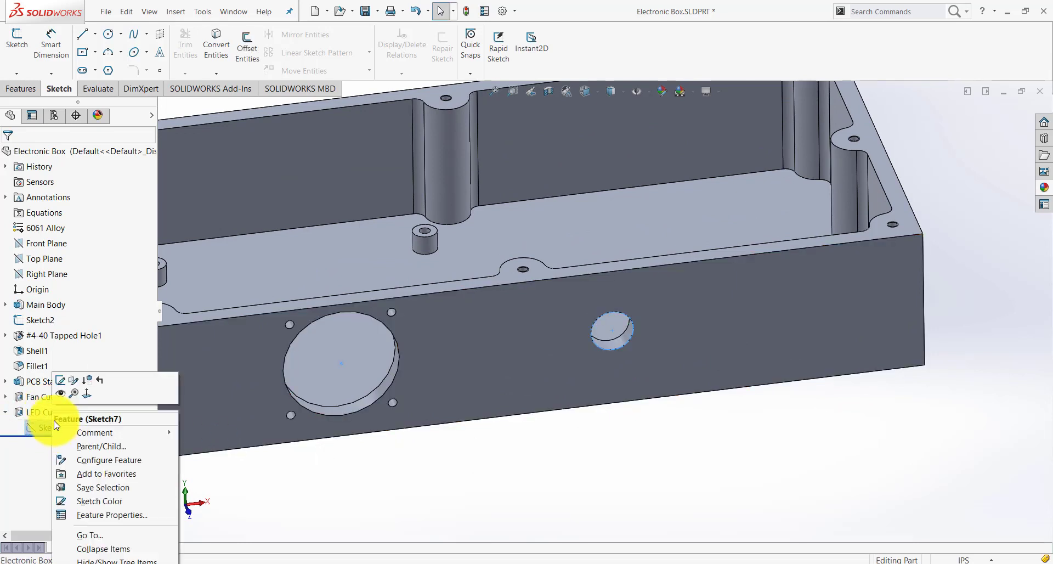
left_click(61, 380)
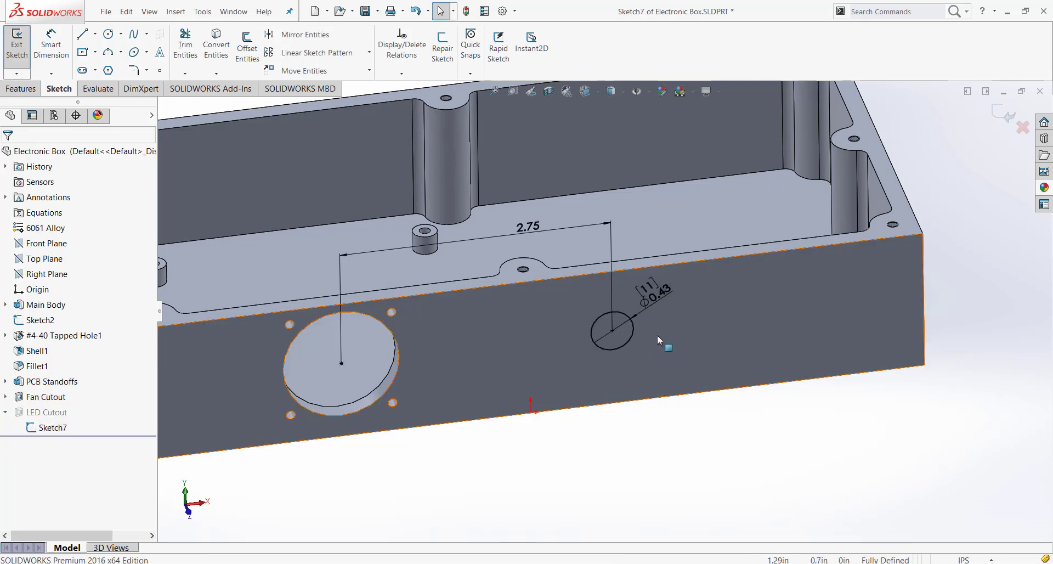
Examine the LED circle's diameter dimension, its relations and whether the sketch is fully defined.
scroll(632, 318, "down", 2)
middle_click_drag(607, 324, 603, 288)
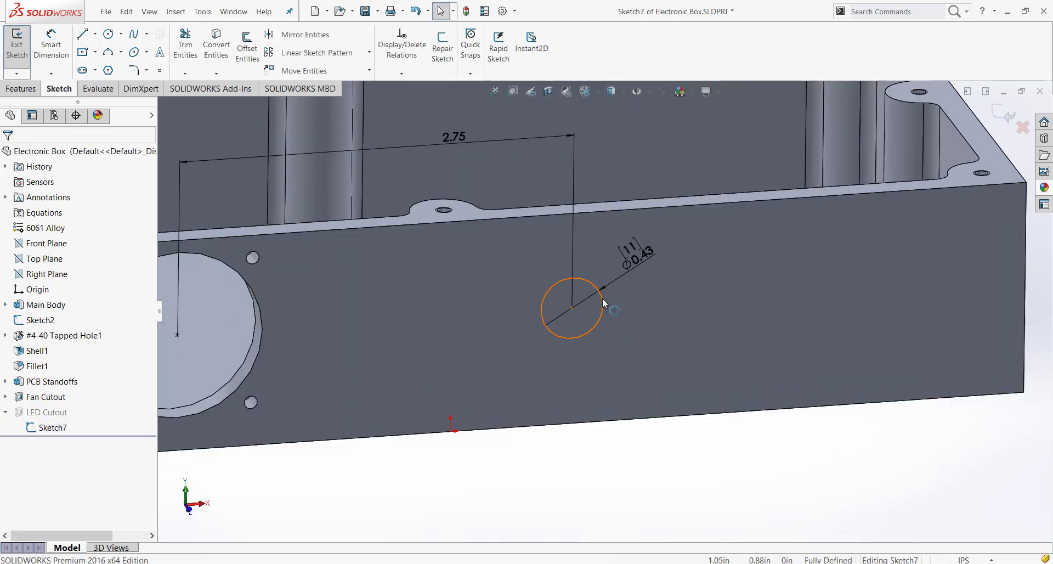
middle_click_drag(627, 456, 641, 280)
left_click(635, 273)
left_click_drag(636, 268, 641, 265)
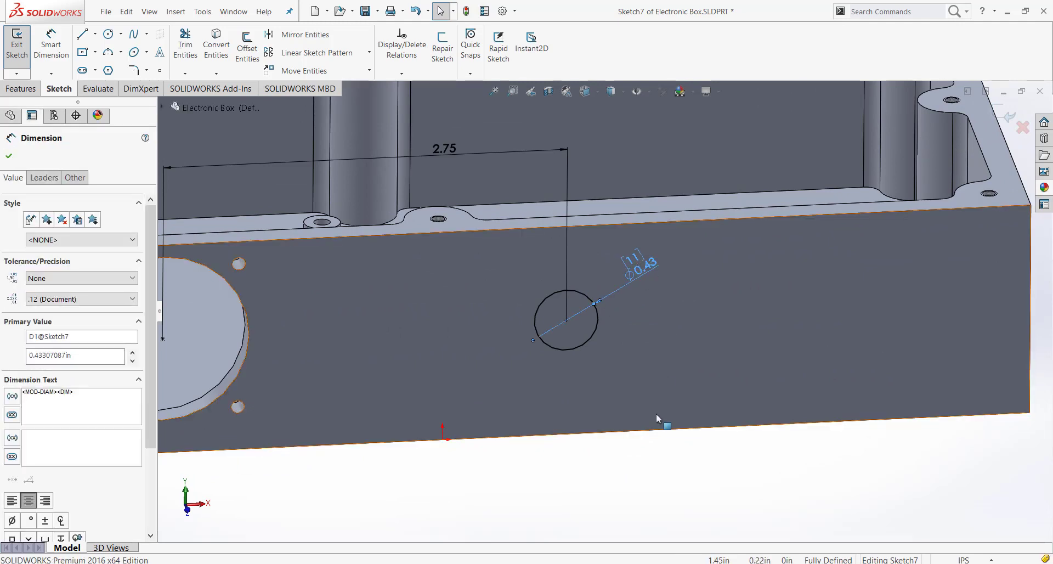
left_click(665, 447)
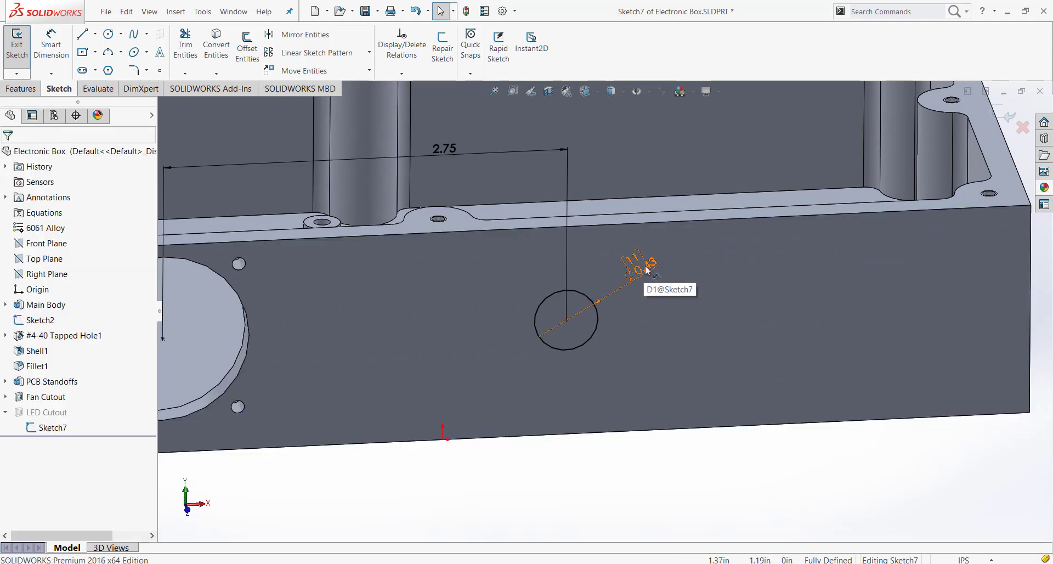
scroll(665, 341, "up", 2)
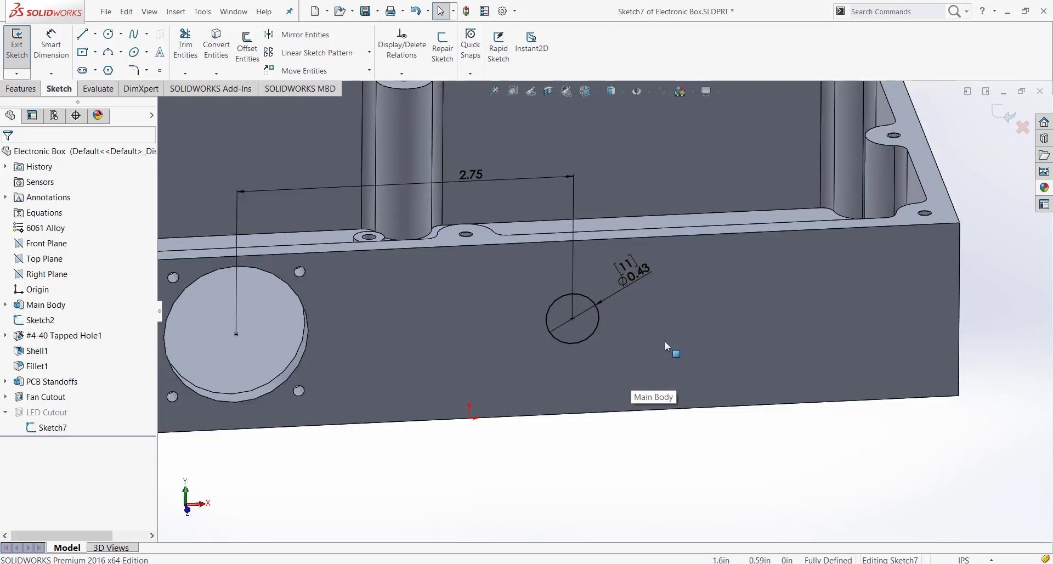
left_click(591, 334)
left_click(625, 422)
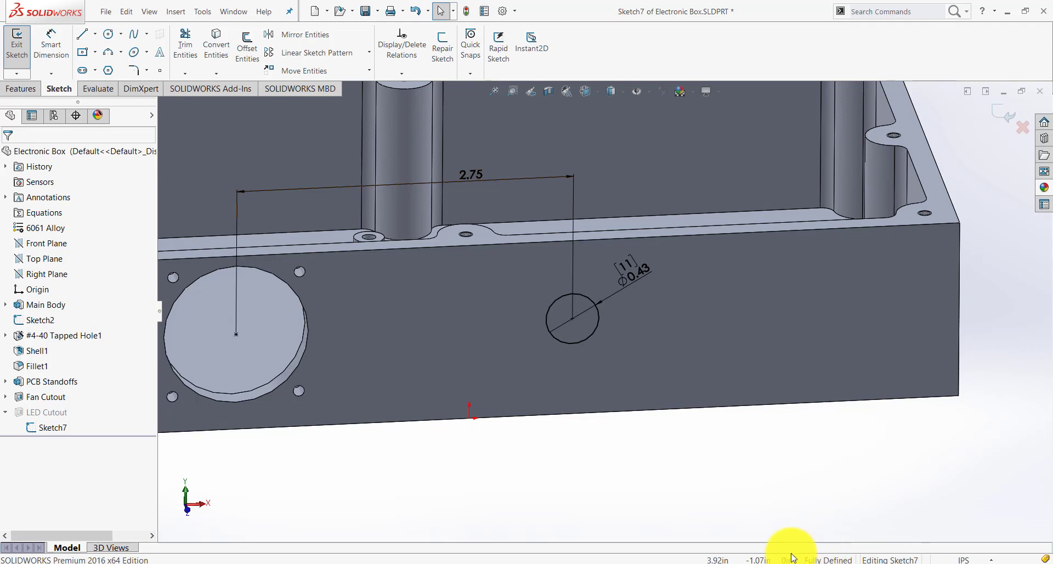
scroll(679, 298, "up", 2)
scroll(580, 280, "down", 2)
middle_click_drag(580, 281, 581, 297)
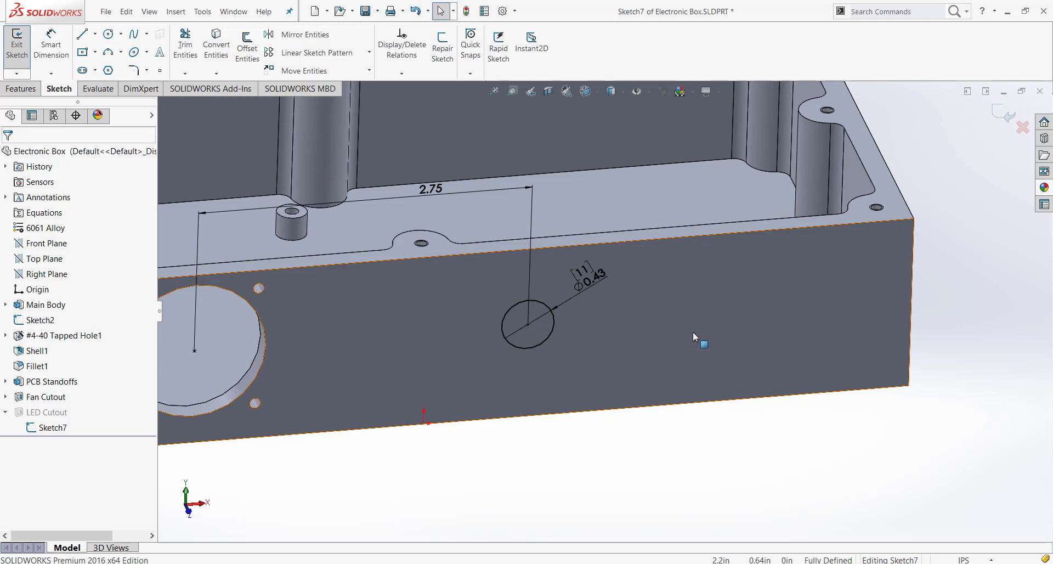
left_click(552, 329)
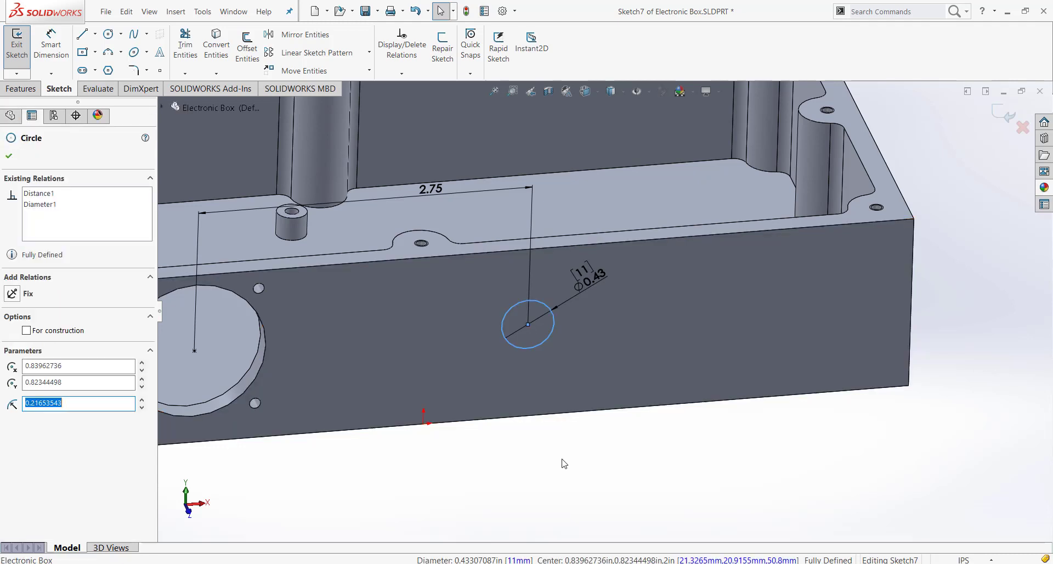
left_click(562, 464)
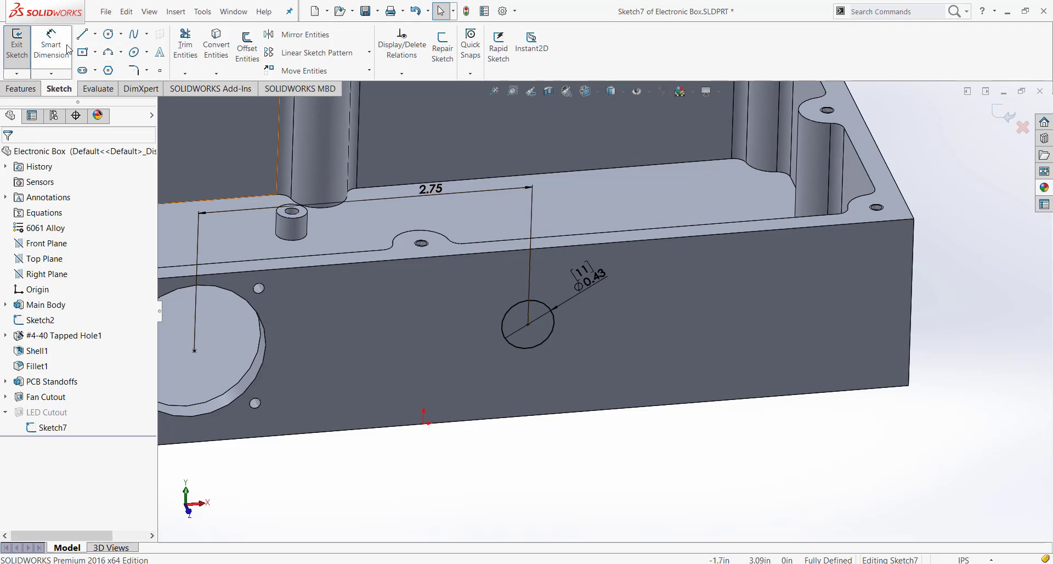
Start a linear sketch pattern of the LED circle with 1 instance along the X-axis.
left_click(555, 336)
scroll(555, 336, "down", 1)
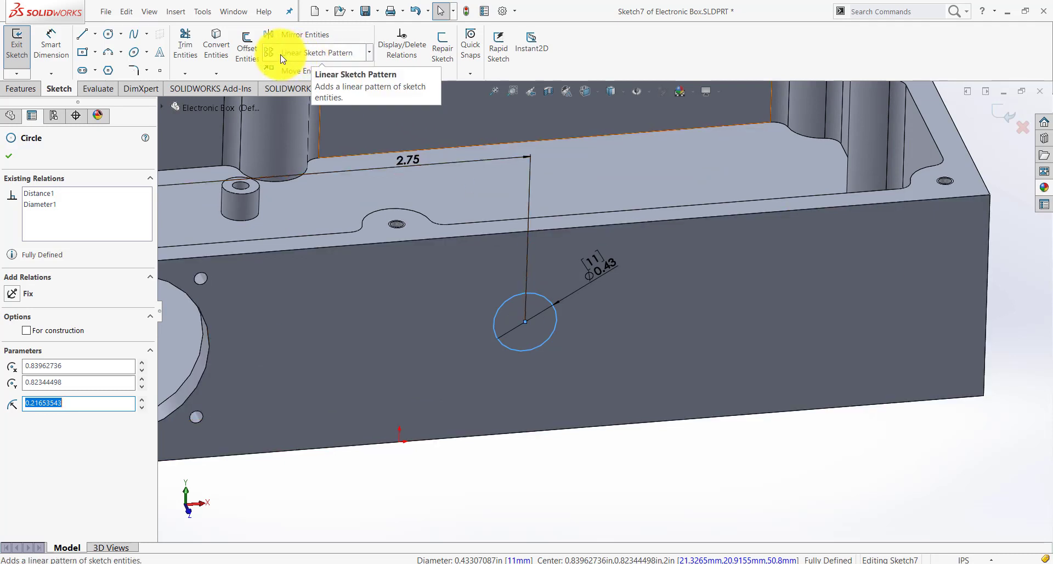
left_click(315, 53)
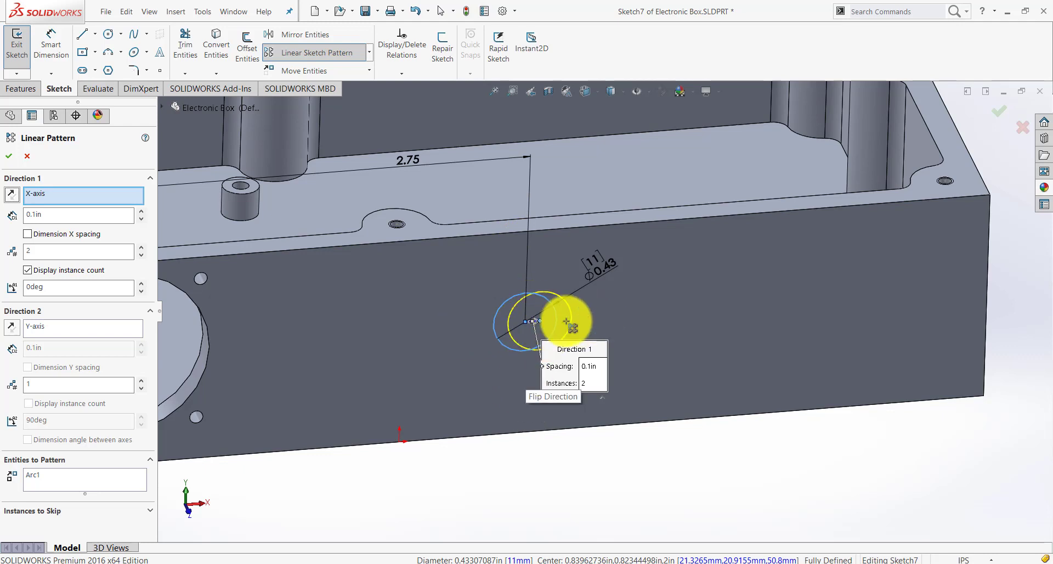
double_click(35, 250)
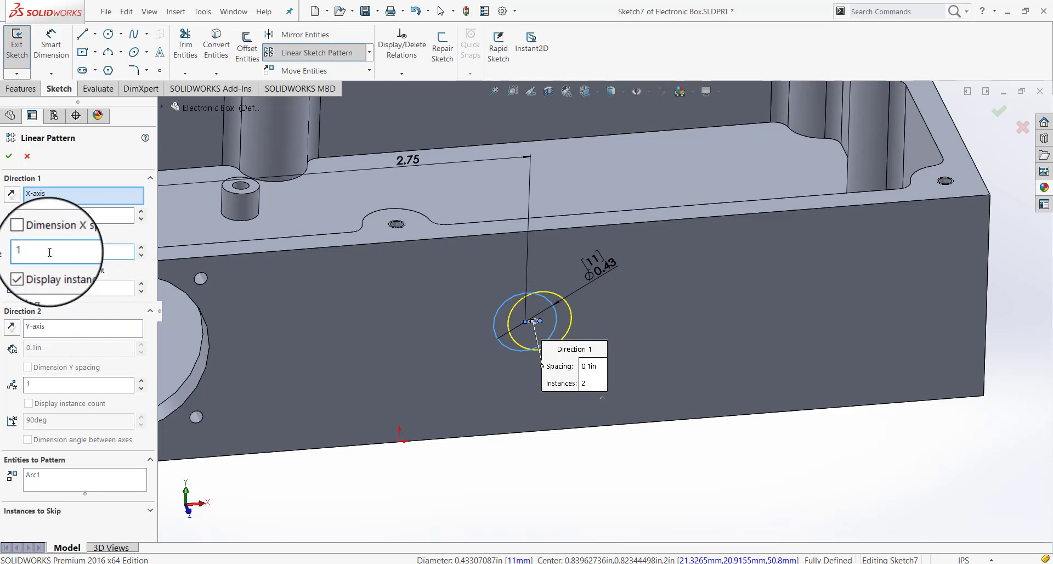
Try 3 instances along the Y-axis in the linear pattern and return that count to 1.
double_click(37, 383)
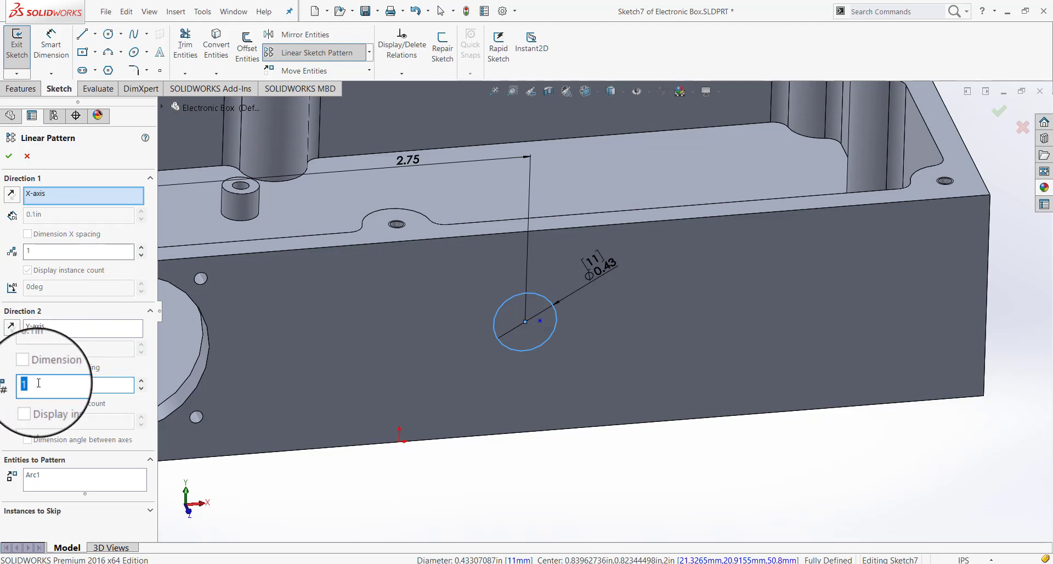
type("3")
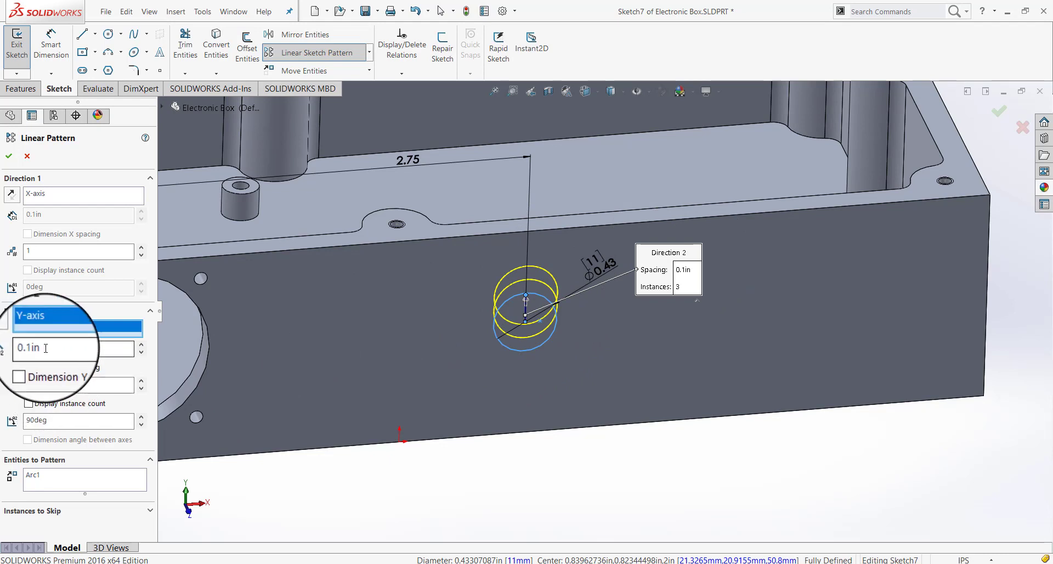
left_click_drag(44, 386, 16, 383)
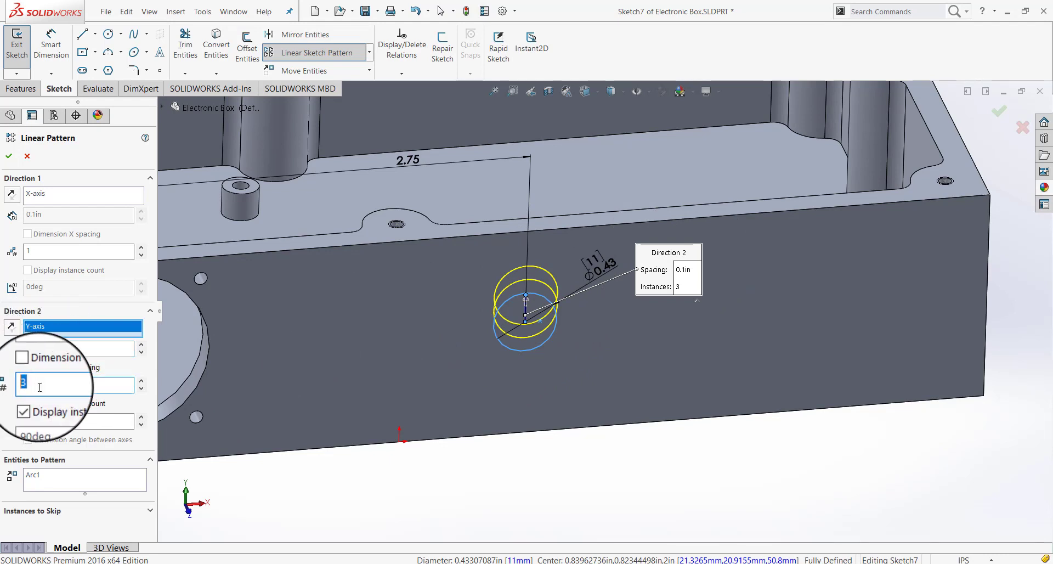
type("1")
Set the linear pattern of the LED circle to 3 instances along the X-axis with 0.63 in spacing.
left_click(44, 250)
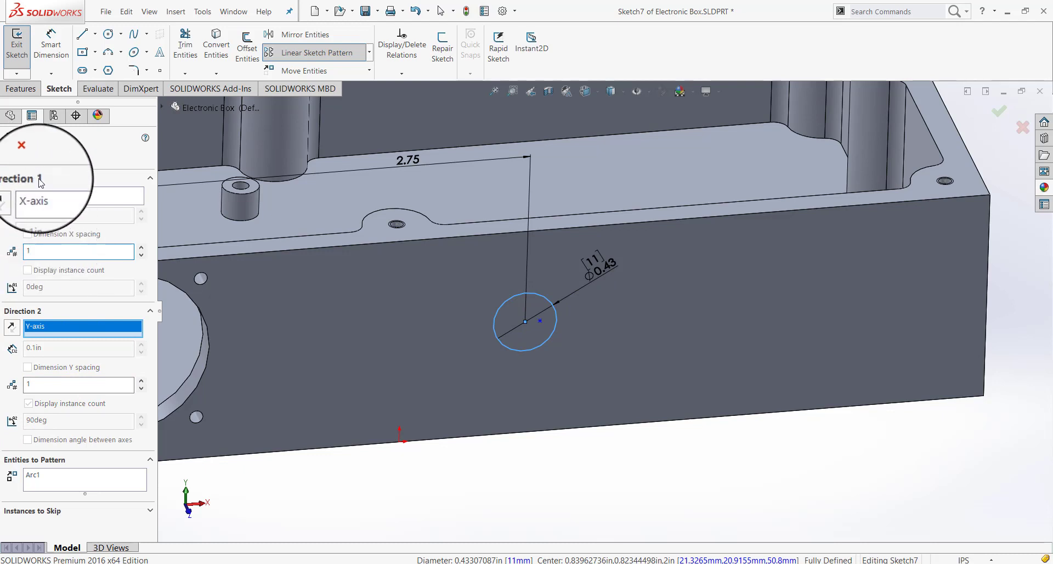
double_click(45, 253)
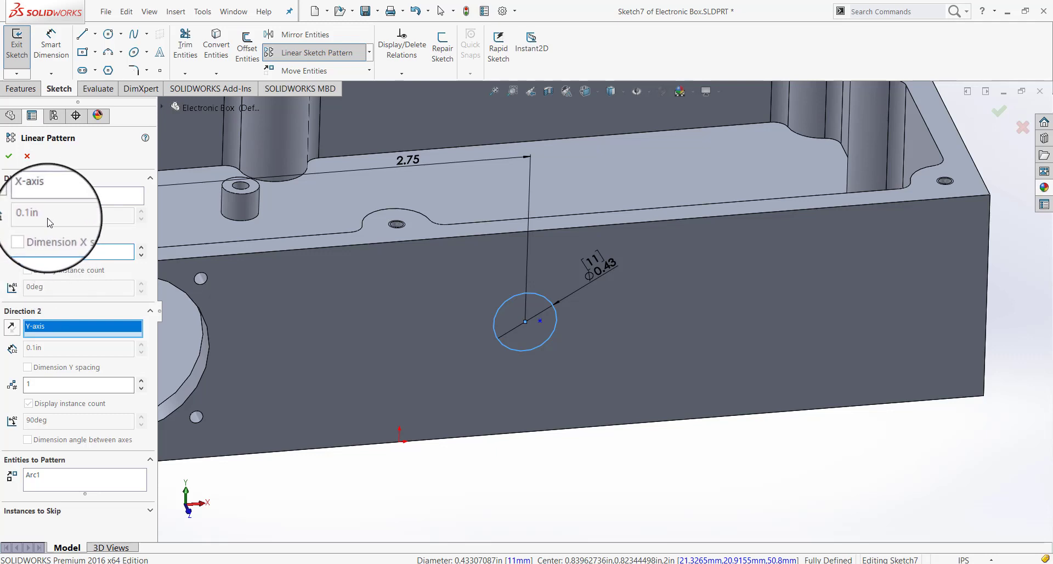
left_click(61, 192)
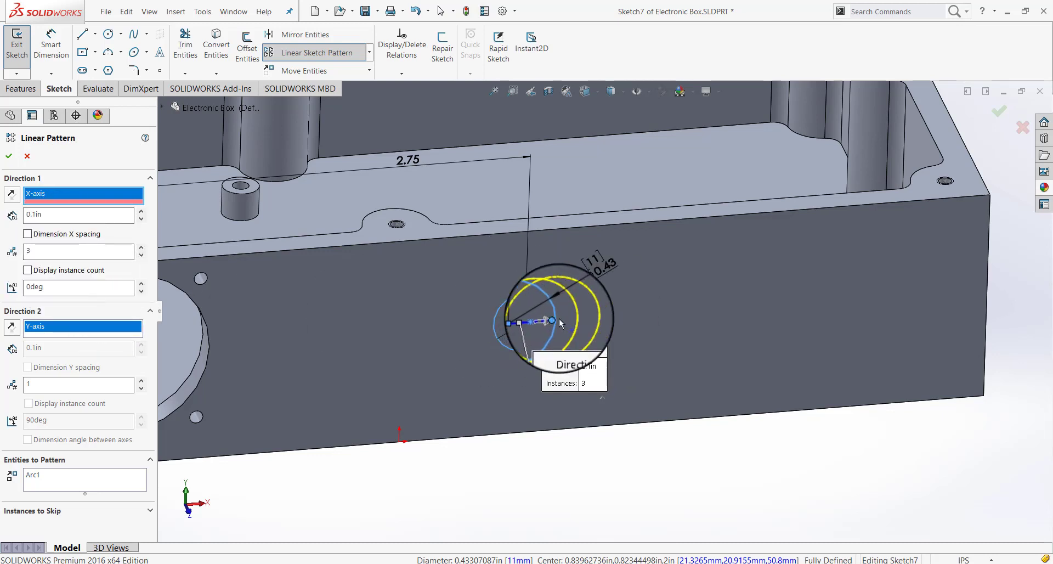
left_click(54, 216)
left_click_drag(54, 215, 21, 215)
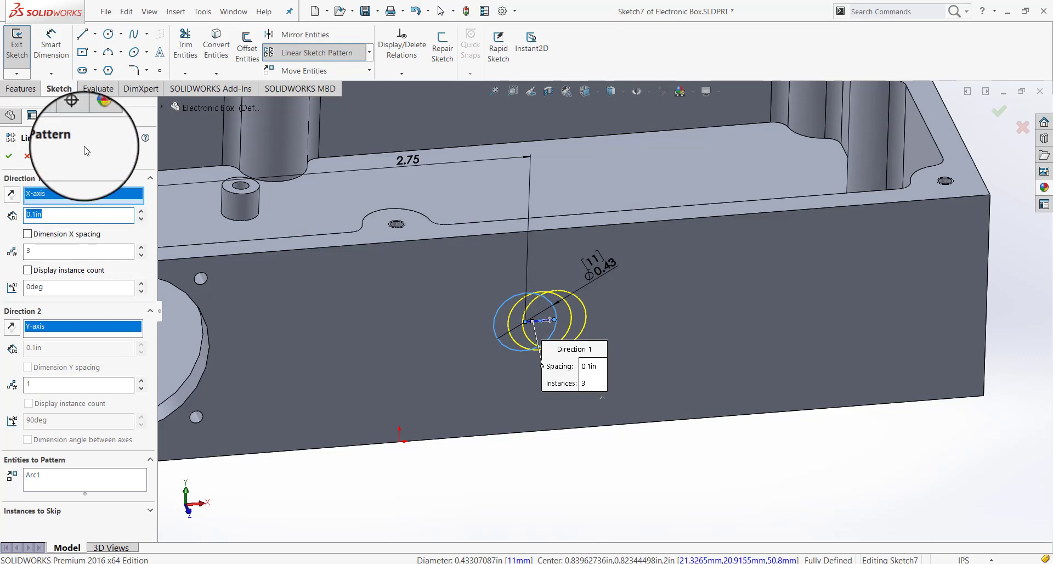
type("0.63")
key("Return")
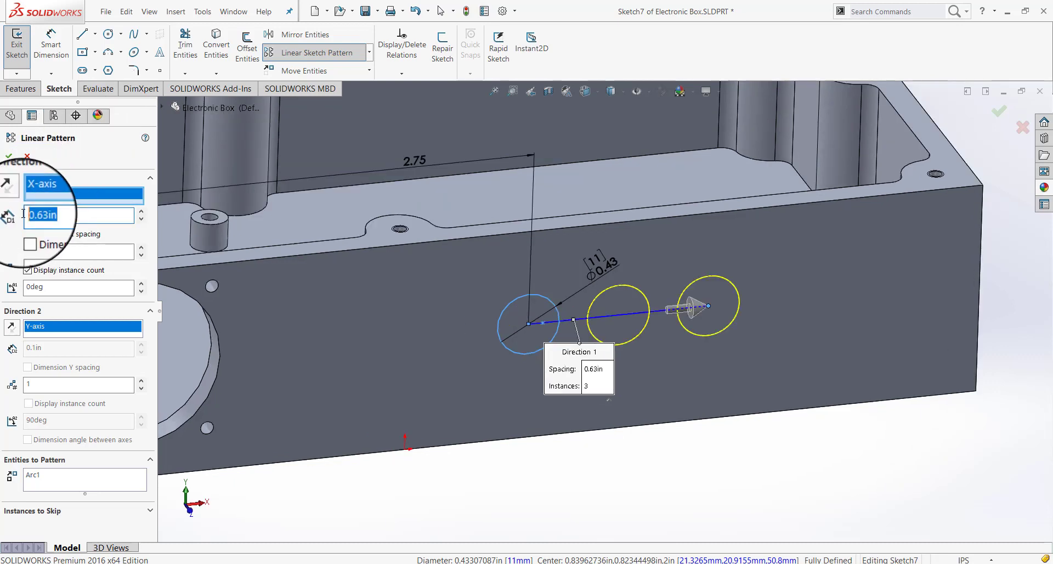
Set the X-axis spacing to 0.75 in and complete the linear sketch pattern with 3 instances.
type(".75")
key("Return")
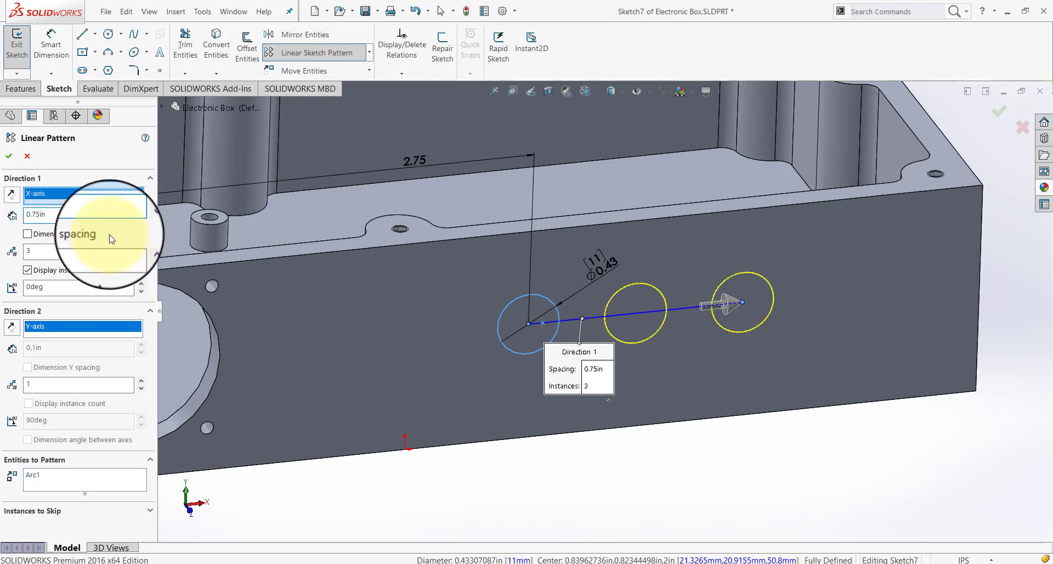
left_click(38, 251)
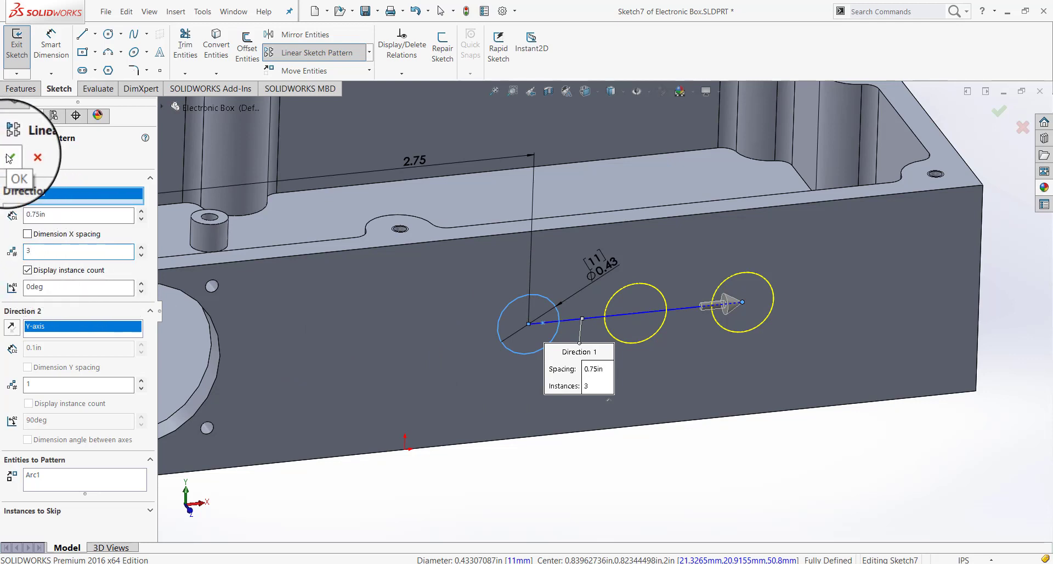
left_click(9, 158)
Try an instance count of 4 for the LED circle pattern and undo the change.
mouse_move(680, 424)
middle_mouse_down()
mouse_move(644, 351)
mouse_move(571, 298)
middle_mouse_up()
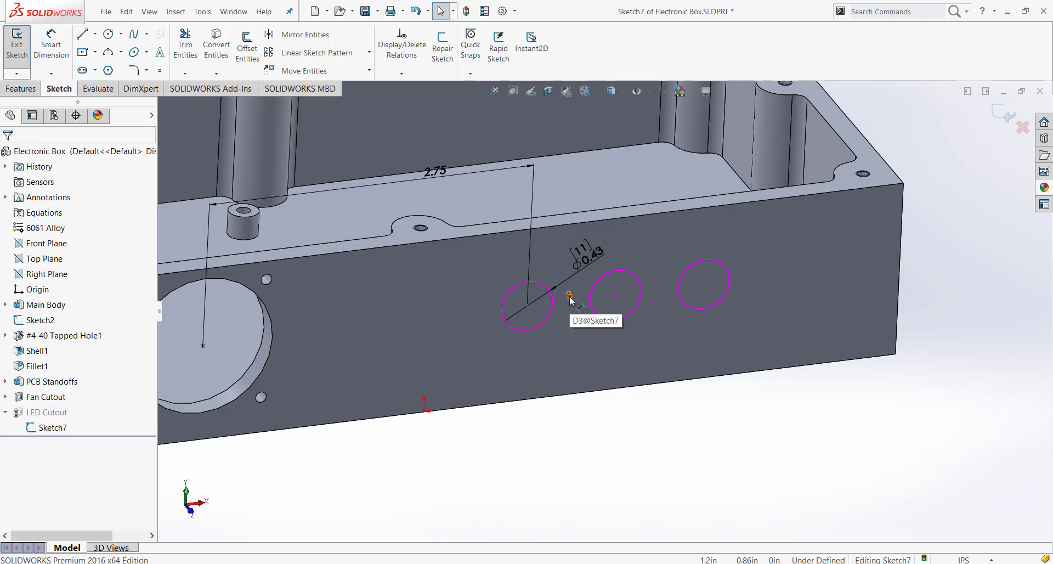
double_click(570, 300)
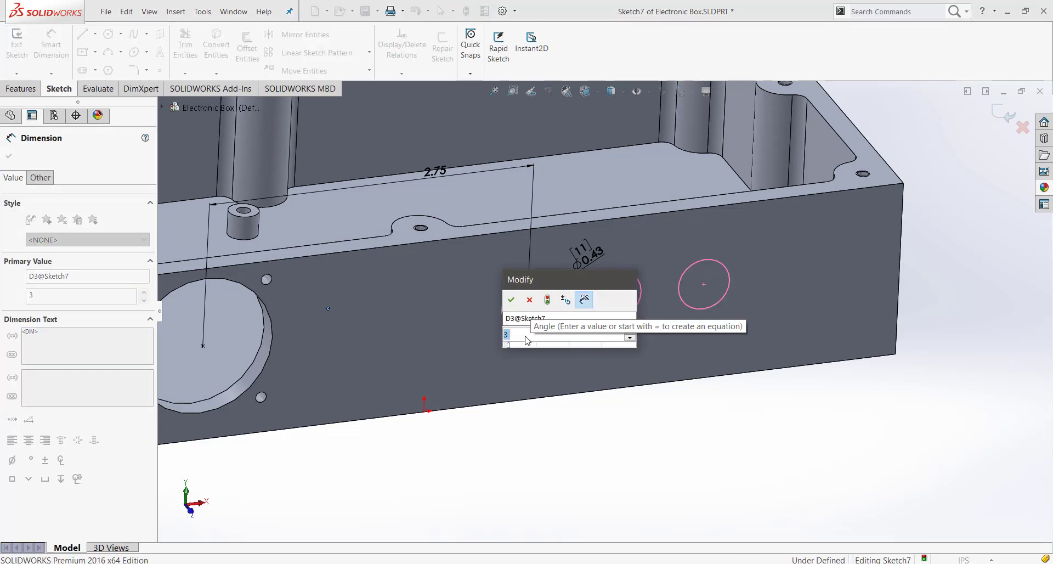
type("4")
key("Return")
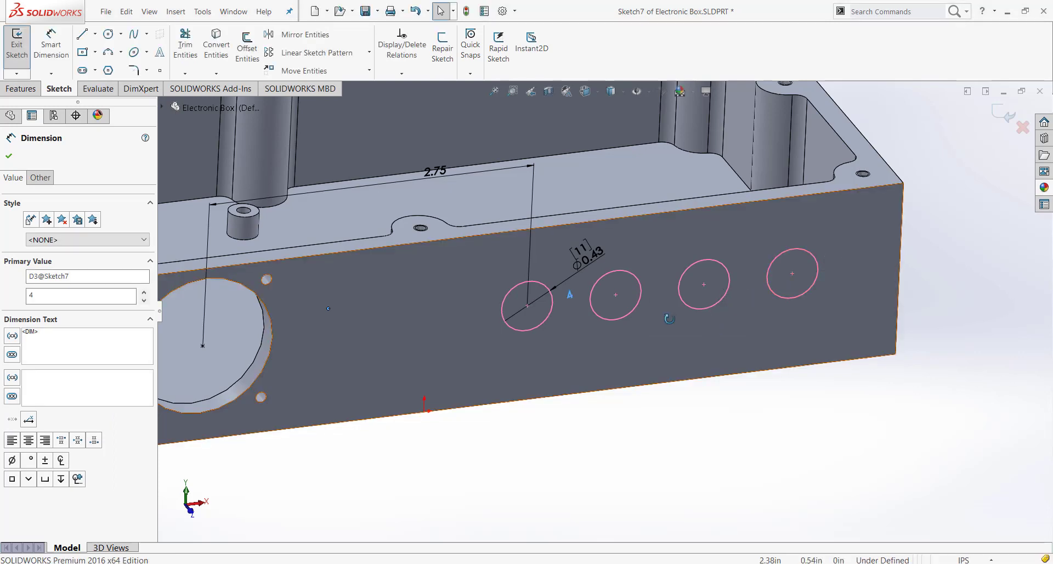
mouse_move(681, 315)
middle_mouse_down()
mouse_move(688, 317)
mouse_move(638, 314)
middle_mouse_up()
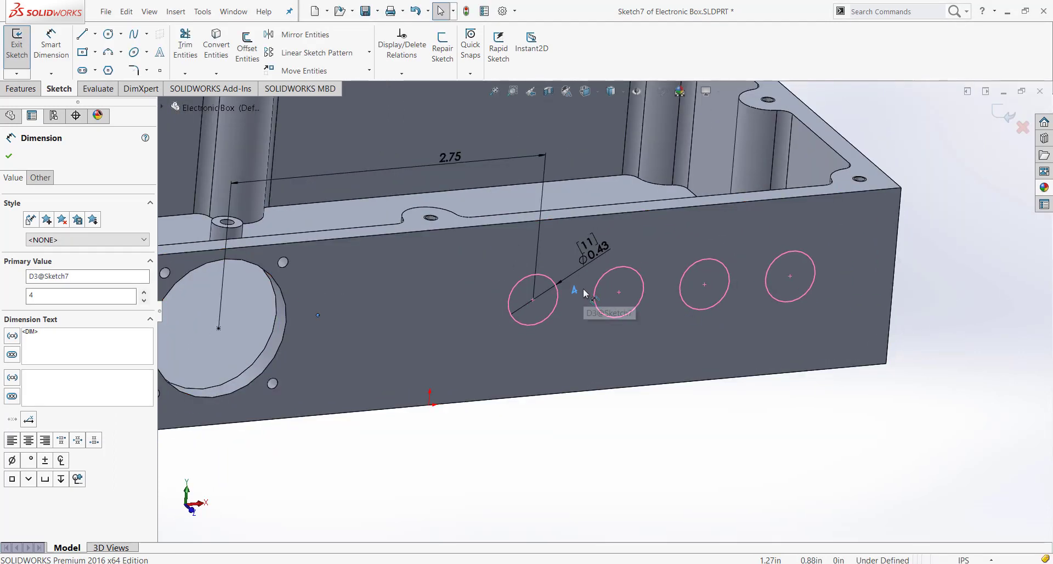
key("ctrl+z")
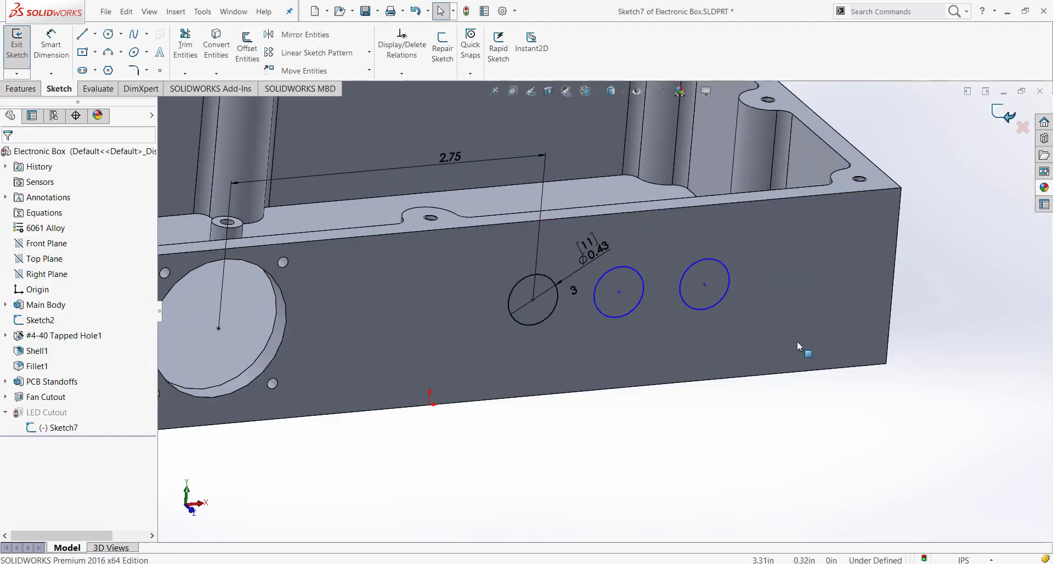
Dimension the center distance between the original LED circle and the first patterned circle at 0.75 in.
scroll(711, 293, "down", 1)
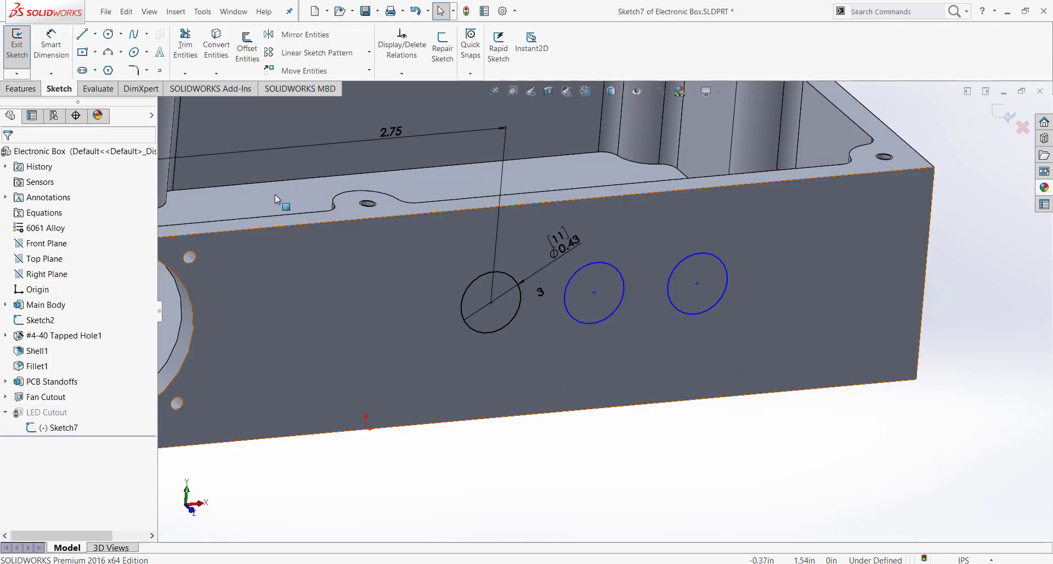
left_click(51, 47)
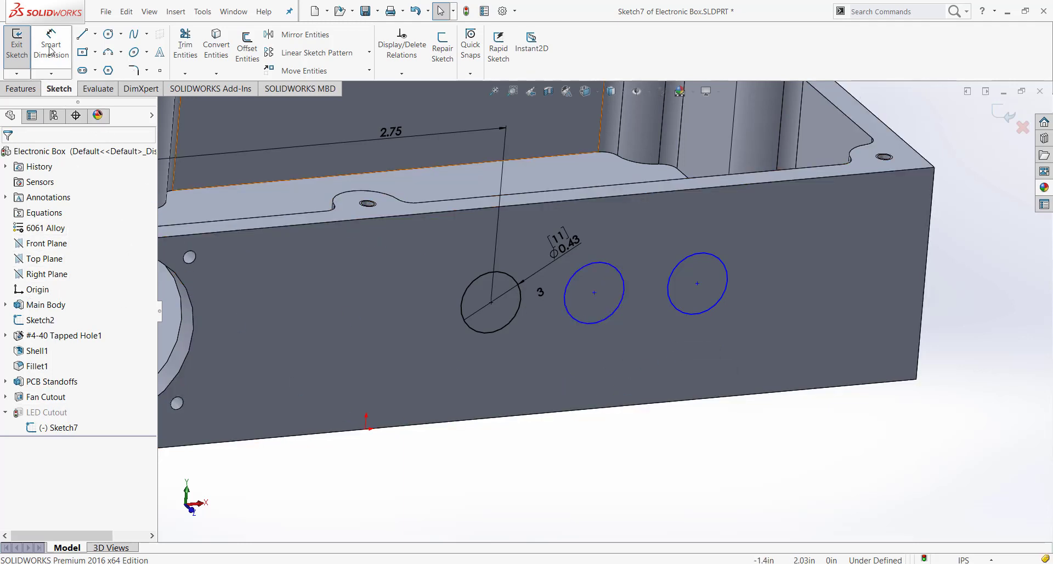
left_click(607, 320)
left_click(573, 434)
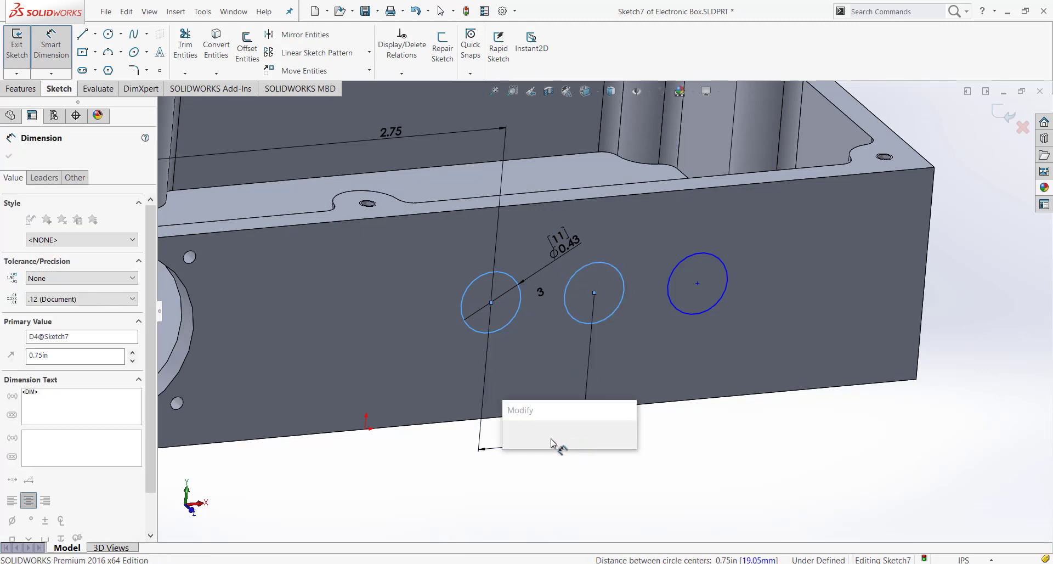
left_click(510, 446)
key("Escape")
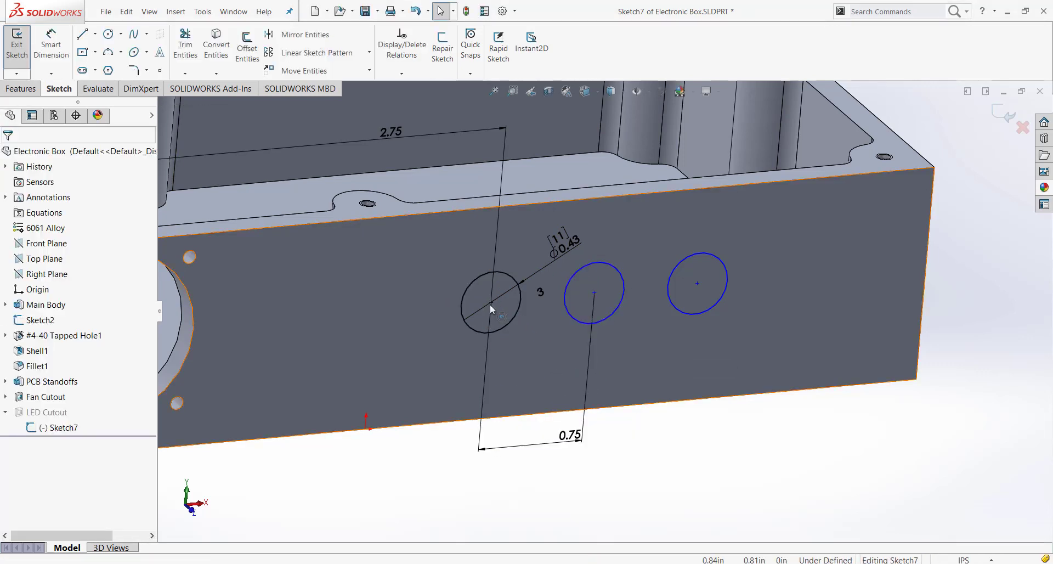
Add a horizontal relation between the center points of the original LED circle and the adjacent patterned circle.
left_click(490, 303)
left_click(594, 292, "ctrl")
left_click(626, 249)
left_click(703, 451)
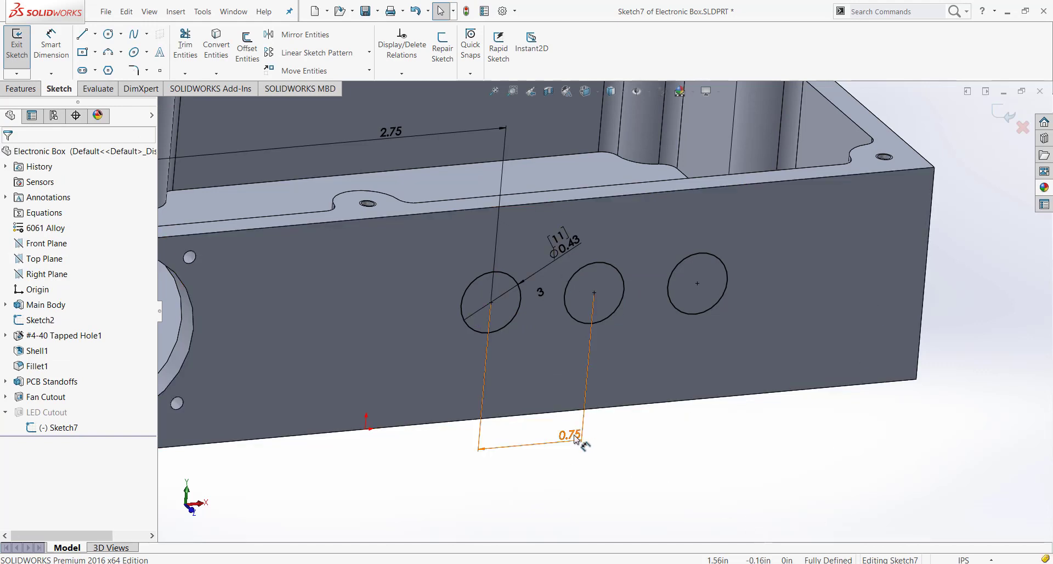
Center the 0.75 in dimension between its extension lines below the box and exit the LED Cutout sketch.
left_click(539, 434)
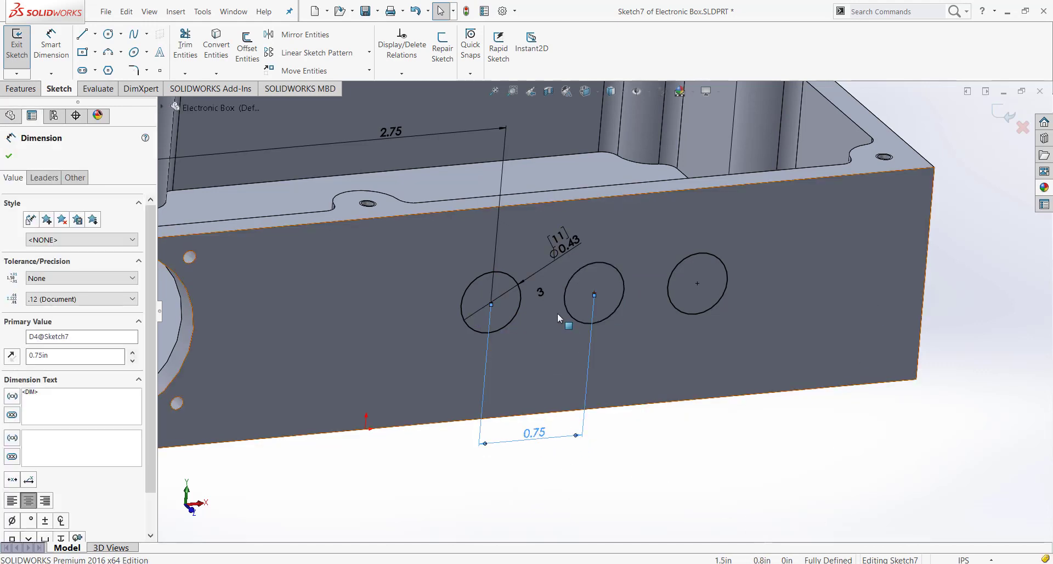
left_click(660, 479)
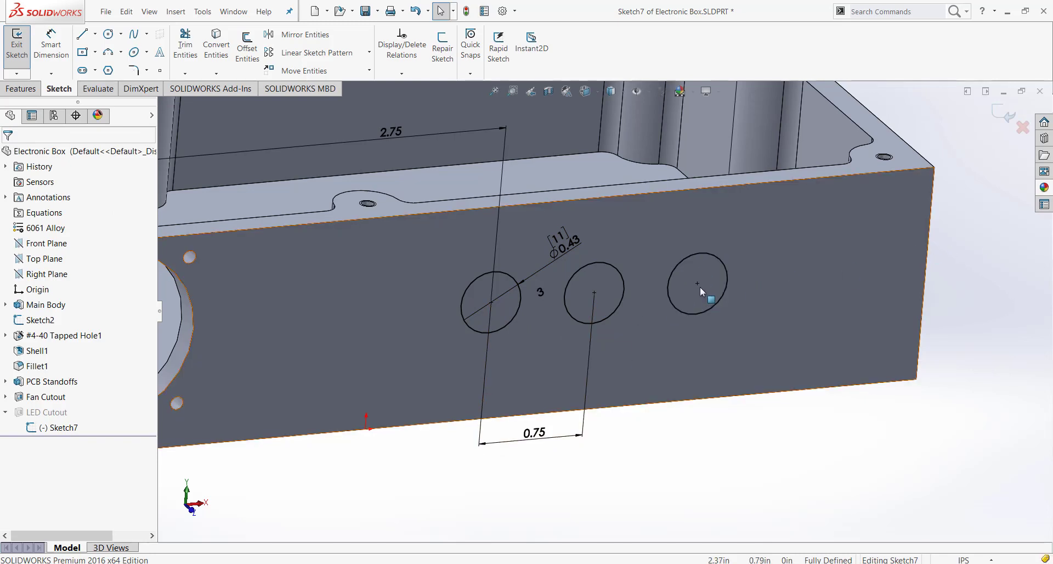
key("z")
left_click(1006, 117)
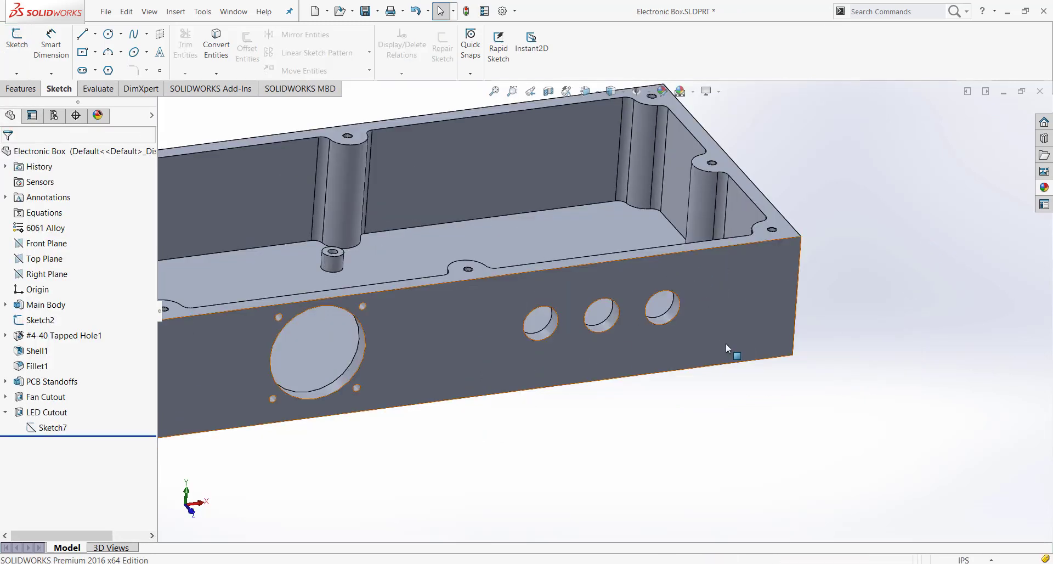
Examine the LED holes in the box's front wall in the part and in the Electronic Box assembly.
mouse_move(720, 341)
middle_mouse_down()
mouse_move(618, 326)
mouse_move(615, 306)
mouse_move(733, 274)
mouse_move(737, 318)
mouse_move(741, 288)
mouse_move(757, 331)
middle_mouse_up()
scroll(497, 319, "down", 2)
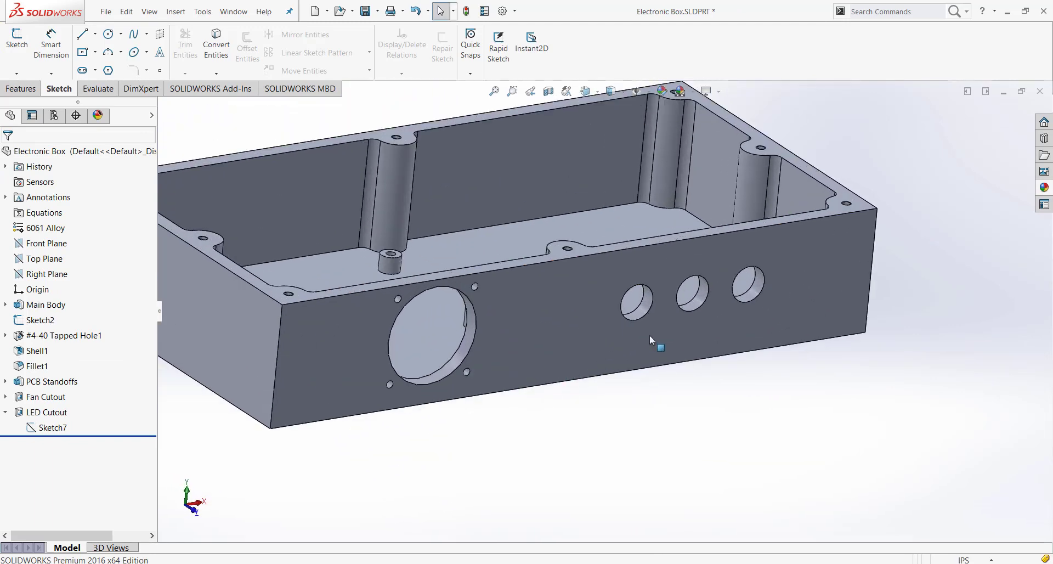
mouse_move(669, 338)
middle_mouse_down()
mouse_move(731, 344)
mouse_move(680, 325)
middle_mouse_up()
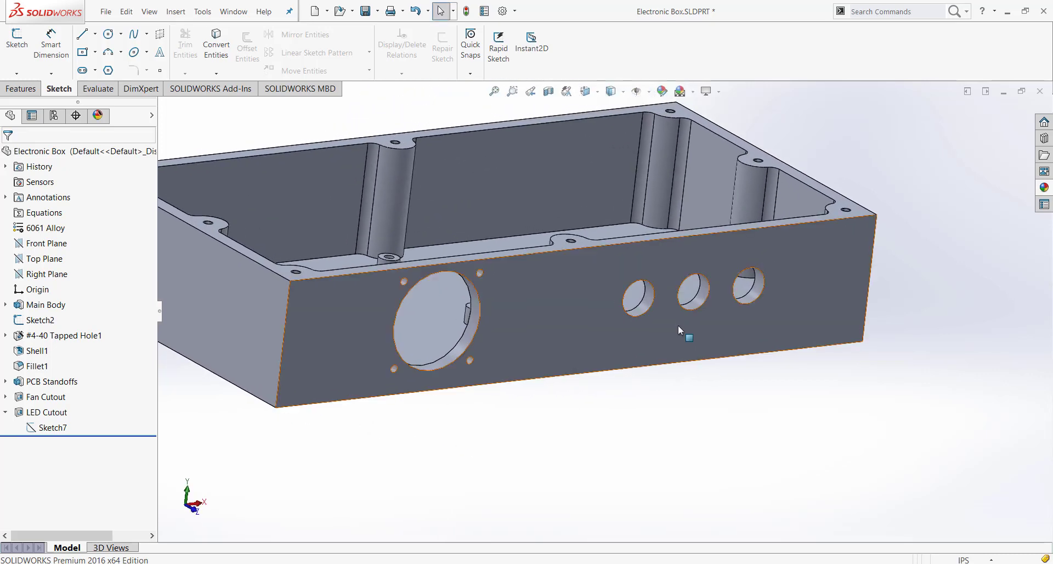
key("ctrl+Tab")
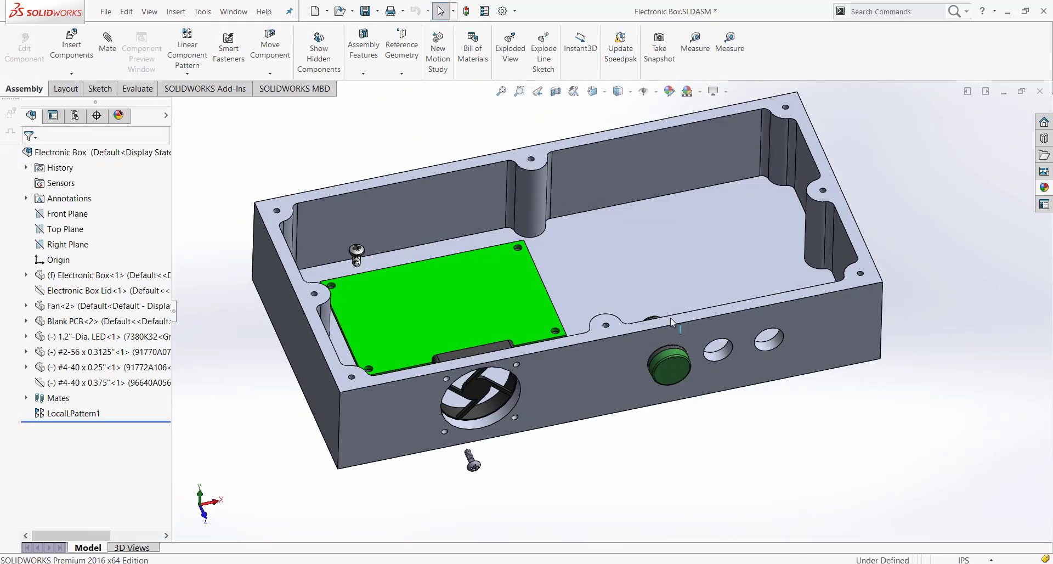
key("ctrl+Tab")
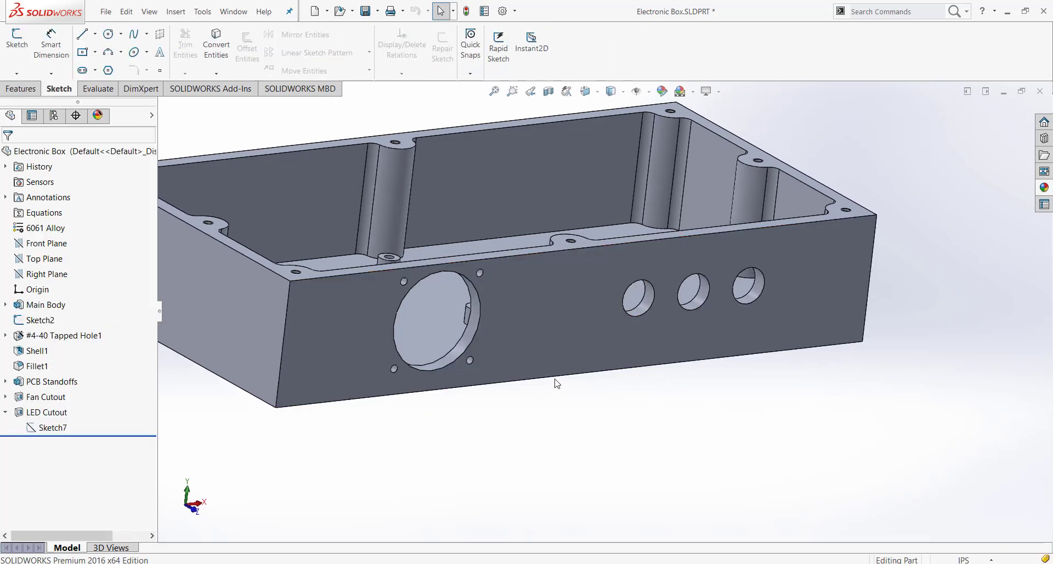
Open Sketch6 of the Fan Cutout feature for editing.
scroll(525, 294, "down", 5)
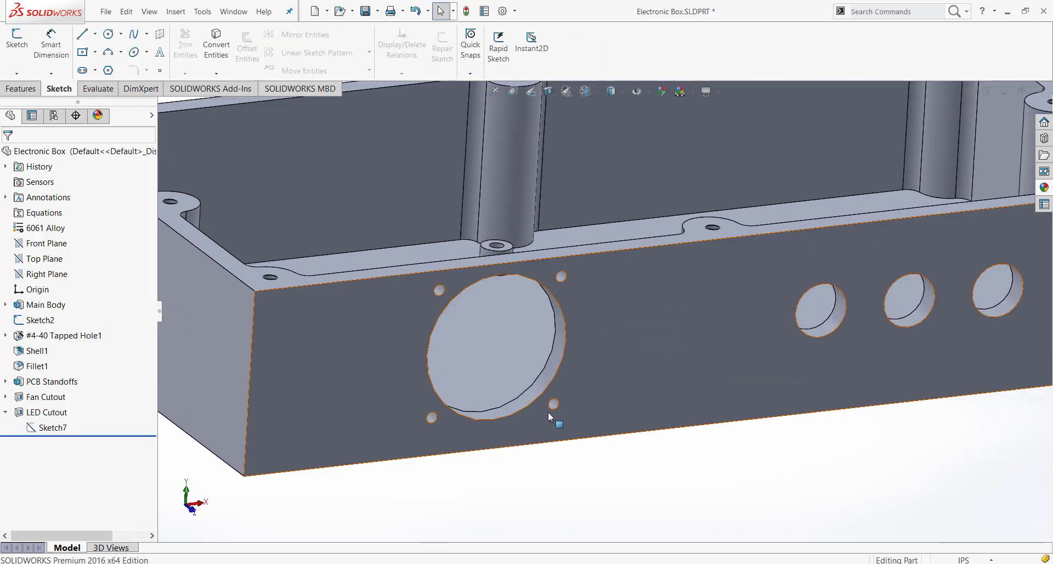
scroll(548, 412, "up", 5)
scroll(573, 346, "down", 3)
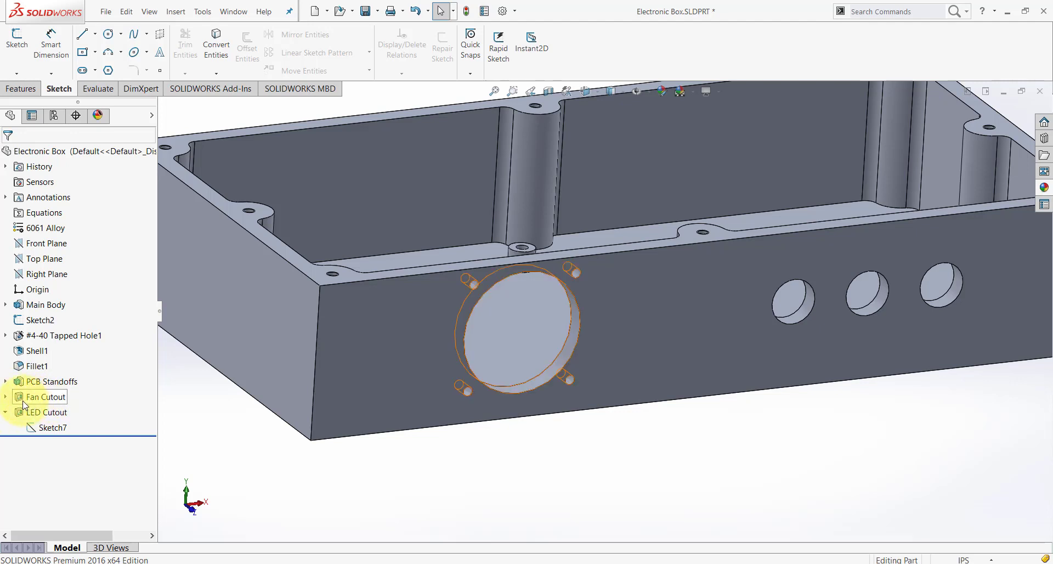
left_click(5, 397)
right_click(71, 412)
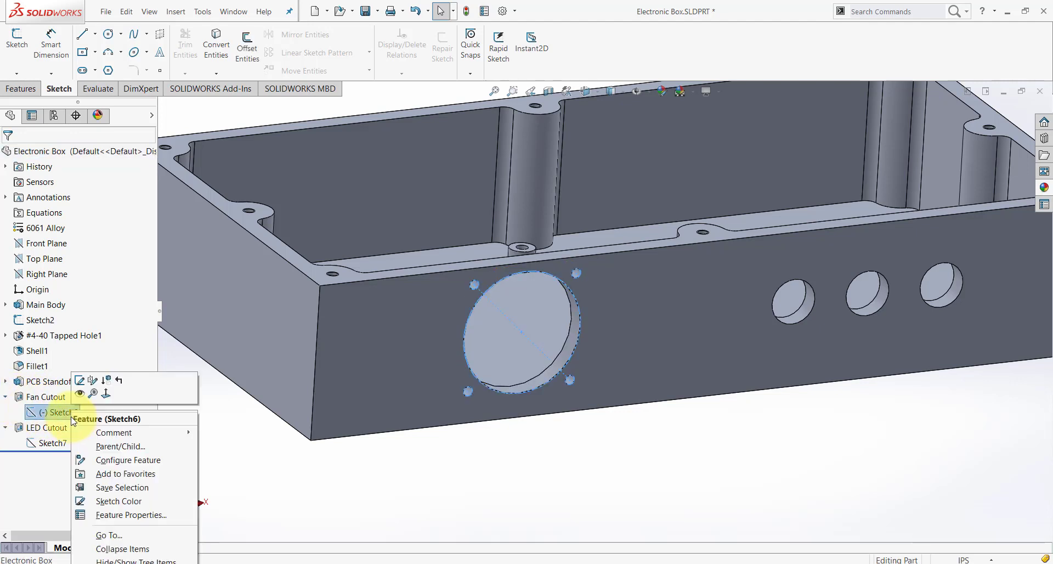
left_click(81, 383)
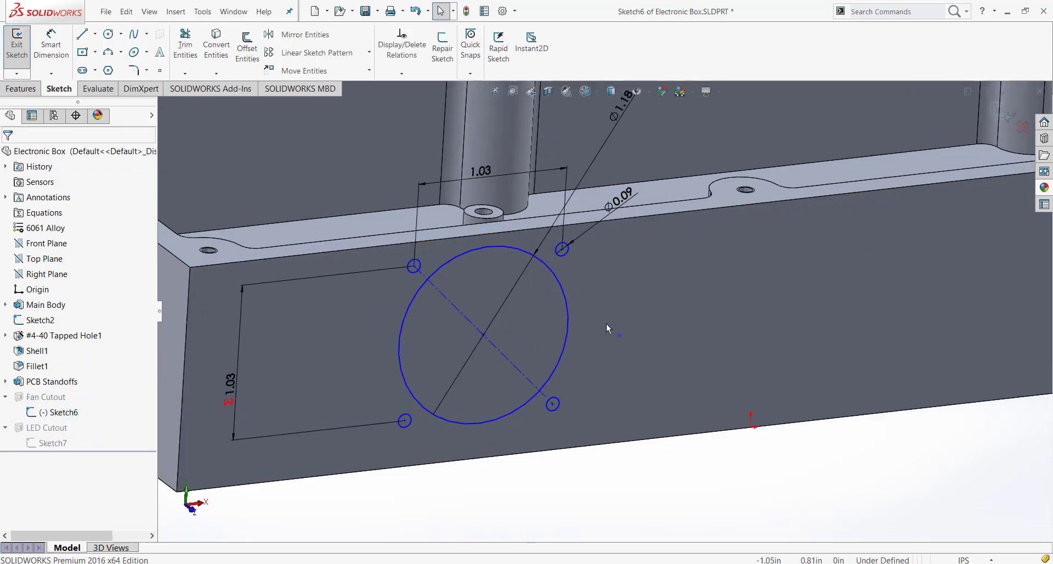
Delete three of the four small fan mounting-hole circles, keeping the upper one that carries the 0.09 in diameter dimension.
scroll(601, 323, "up", 2)
scroll(624, 278, "down", 1)
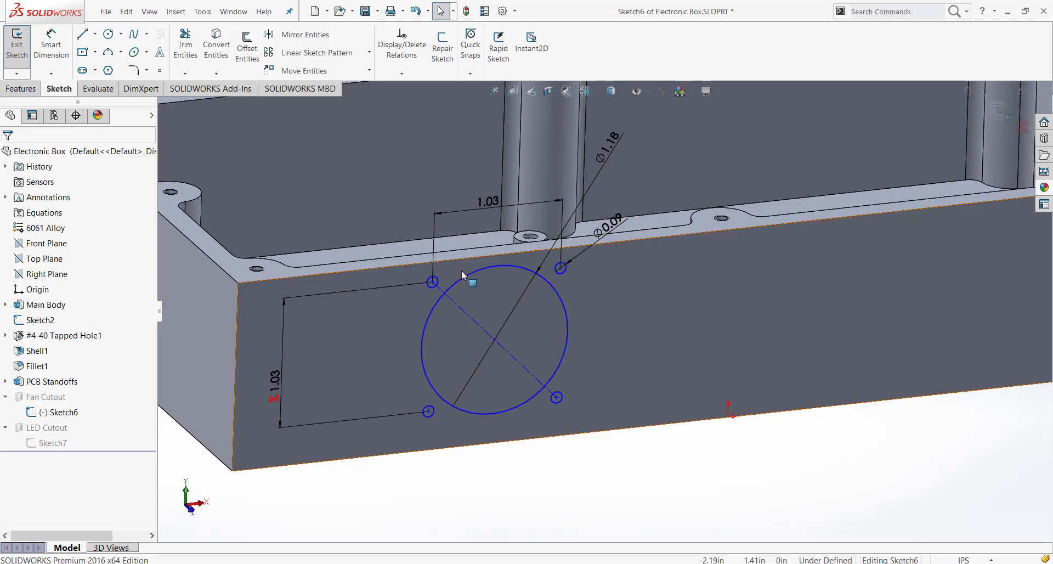
left_click(433, 282)
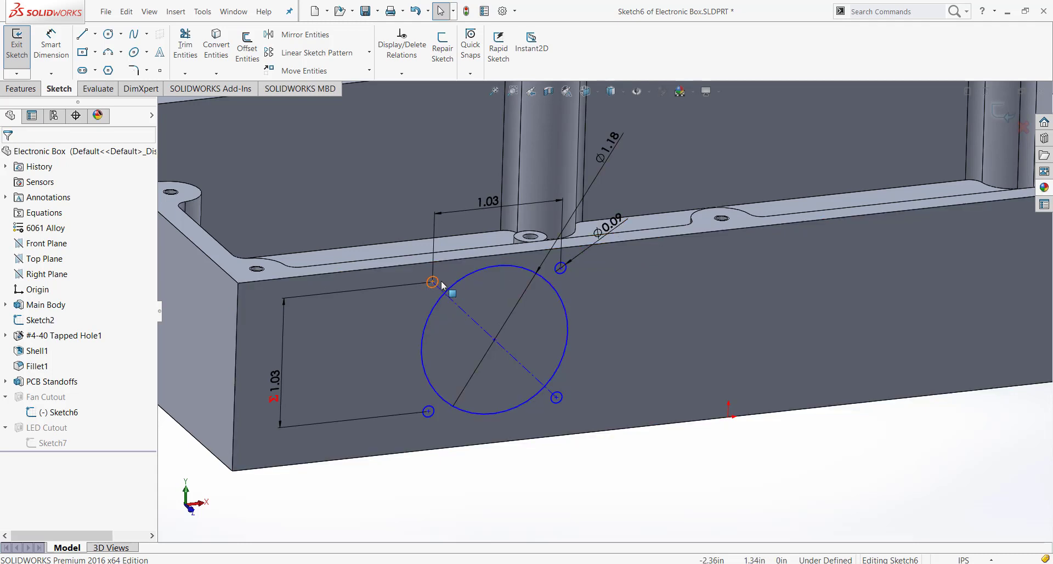
key("Delete")
left_click(428, 411)
key("Delete")
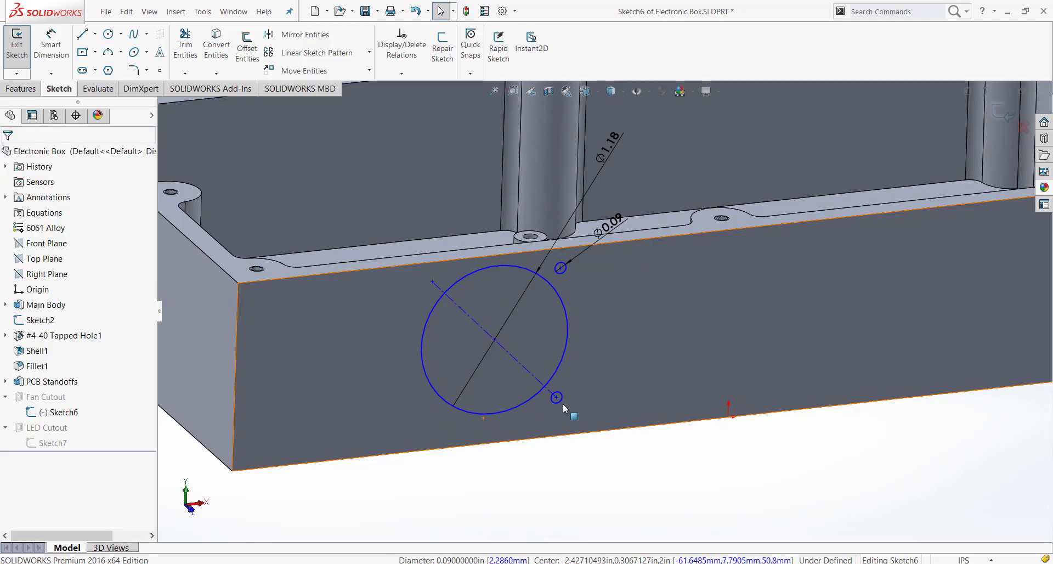
left_click(563, 402)
key("Escape")
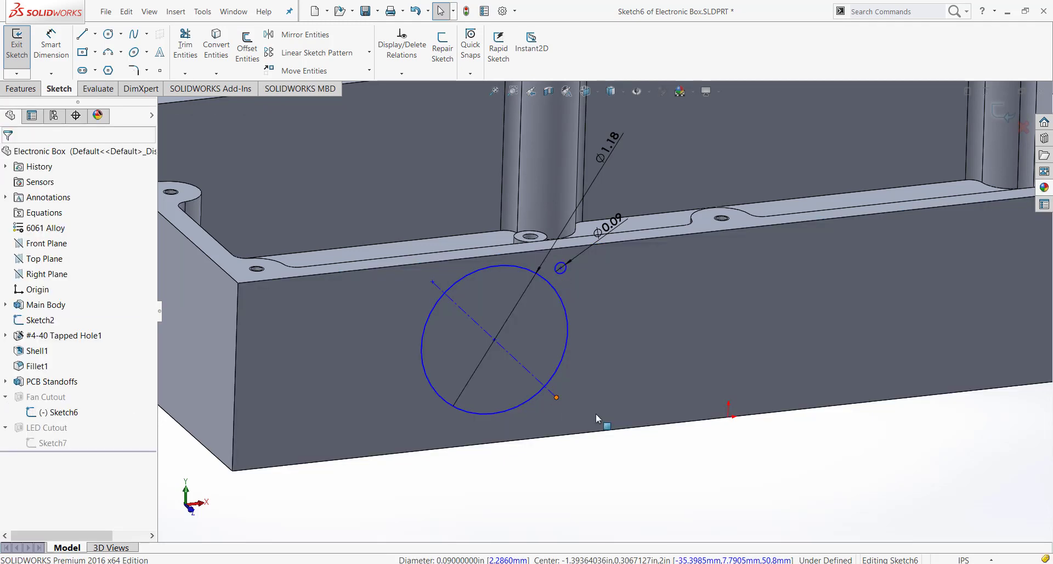
Delete the diagonal construction line across the large fan circle and move the small hole's 0.09 in diameter dimension aside.
left_click(528, 370)
key("Delete")
scroll(587, 327, "down", 2)
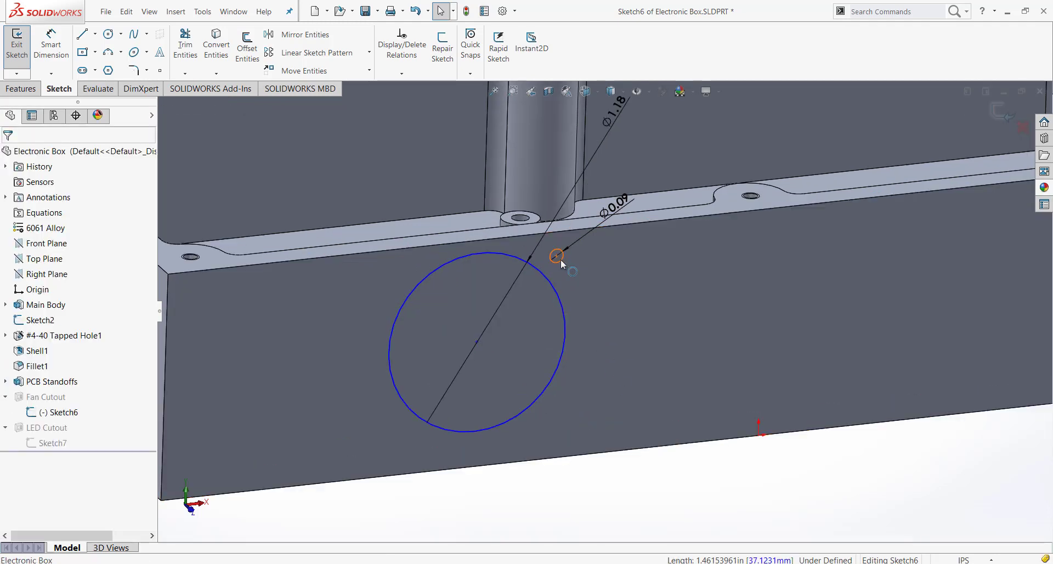
left_click(630, 236)
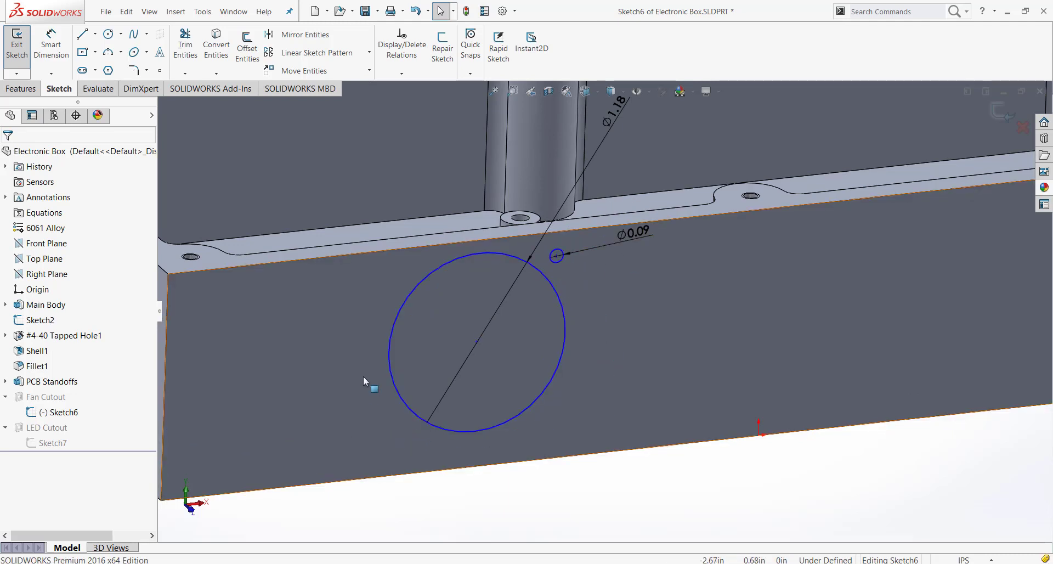
scroll(515, 357, "down", 1)
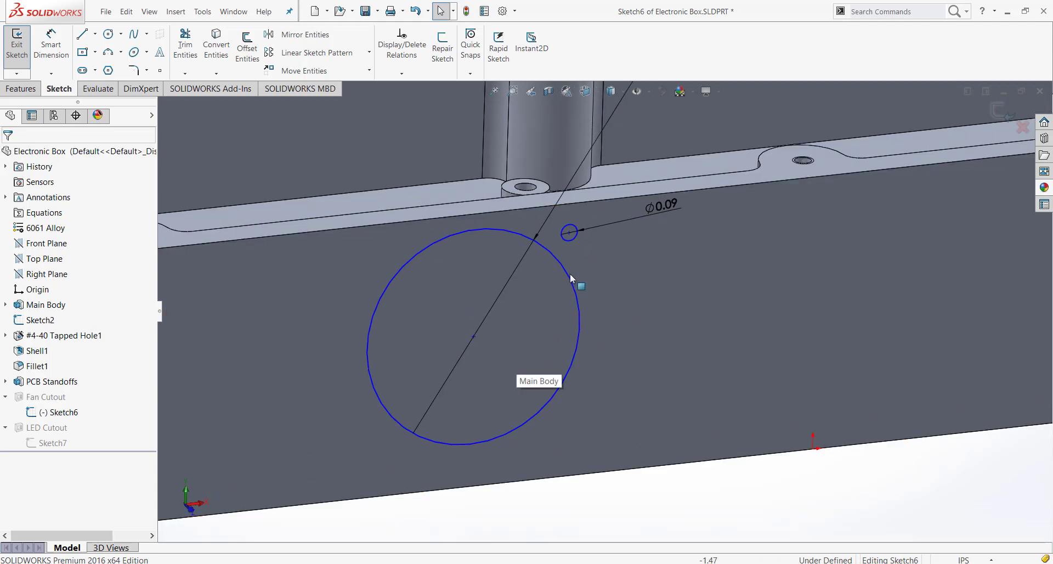
Start a circular sketch pattern of the small mounting-hole circle and examine its preview around the default centre point.
left_click(575, 236)
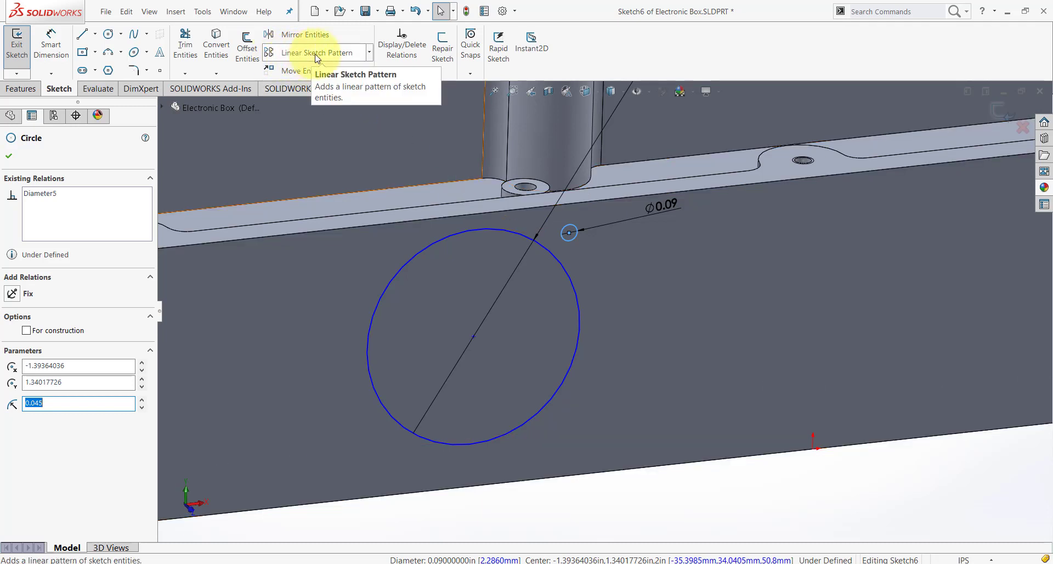
left_click(370, 53)
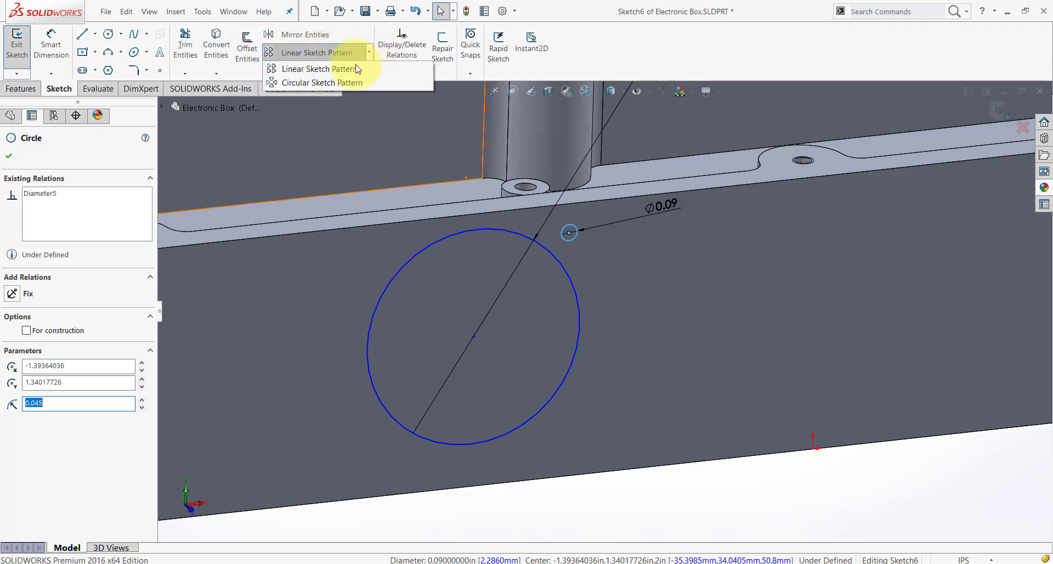
left_click(348, 82)
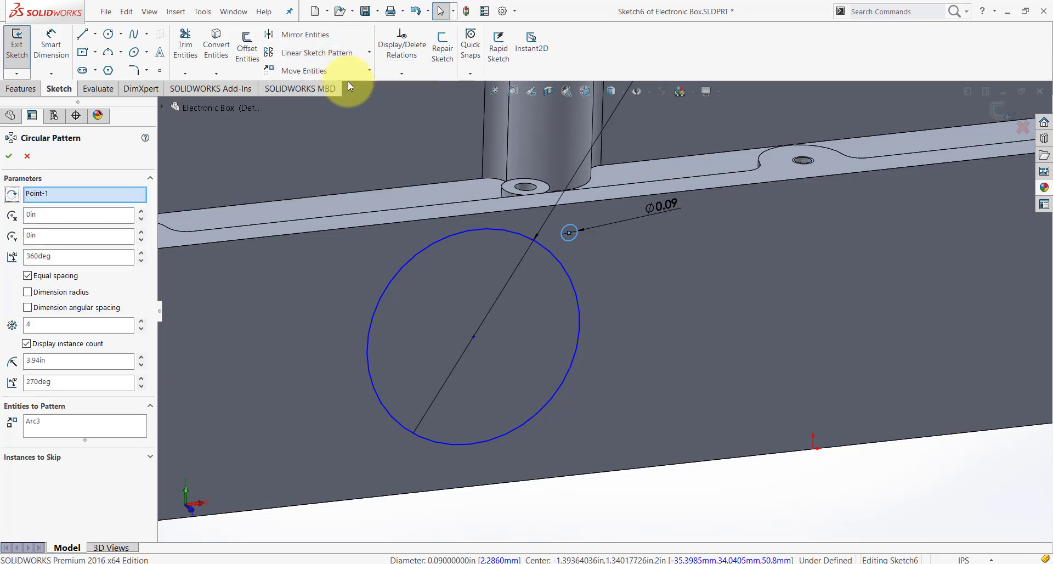
scroll(757, 404, "up", 3)
middle_click_drag(749, 397, 727, 378, "ctrl")
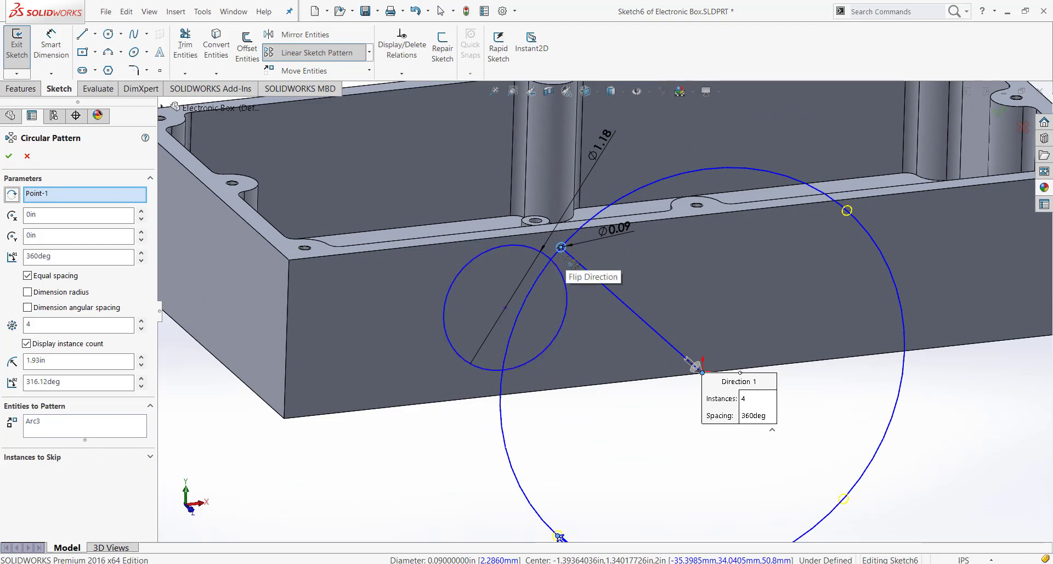
scroll(605, 283, "up", 3)
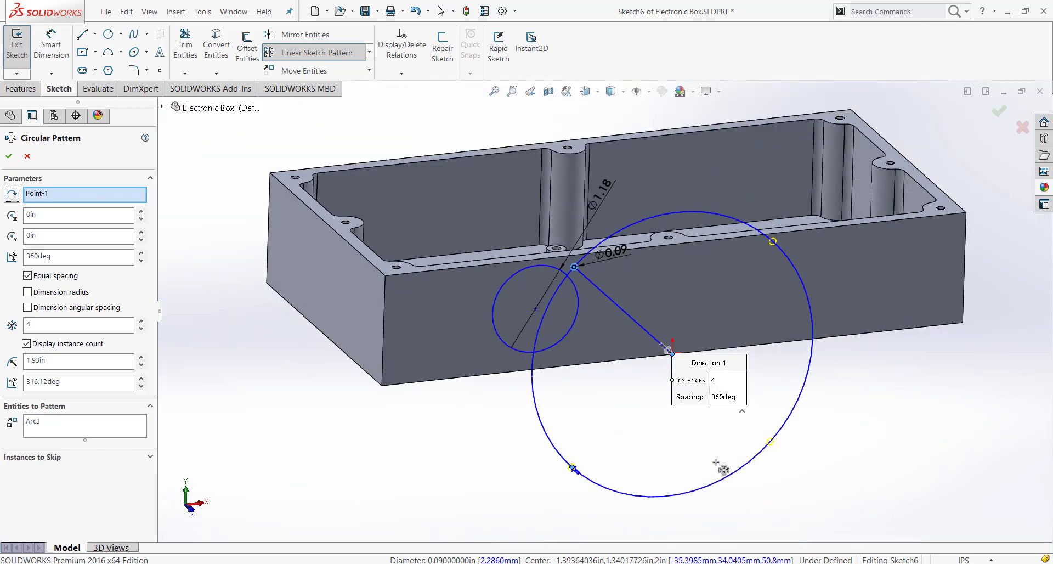
scroll(604, 426, "down", 5)
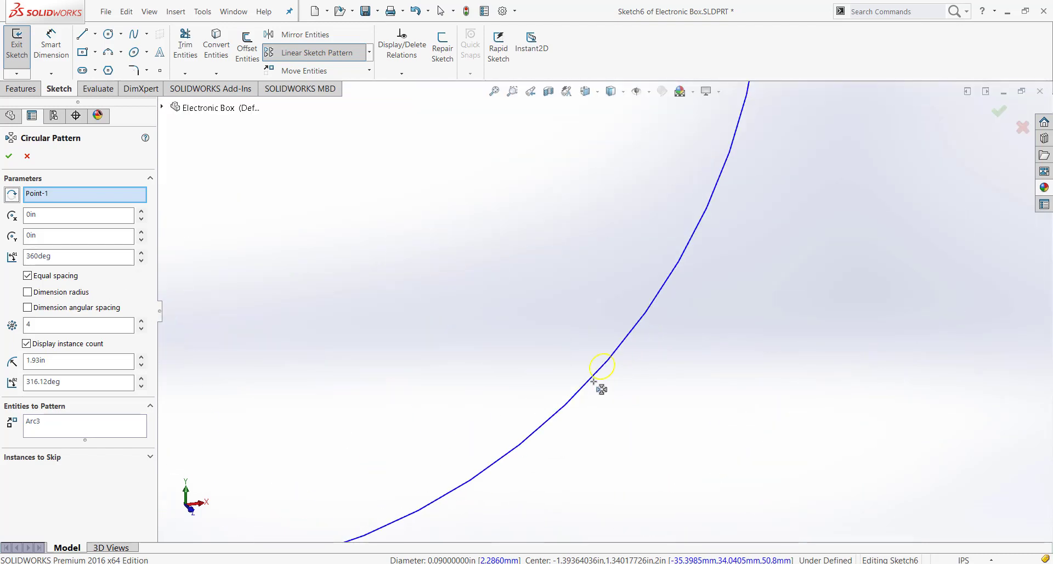
scroll(601, 383, "up", 7)
scroll(539, 262, "down", 2)
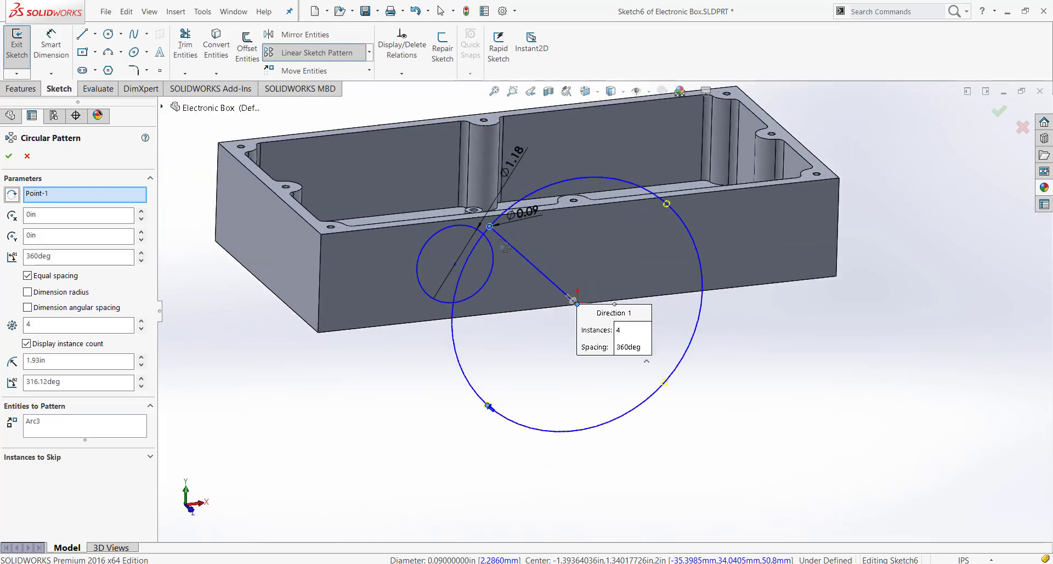
scroll(605, 307, "down", 1)
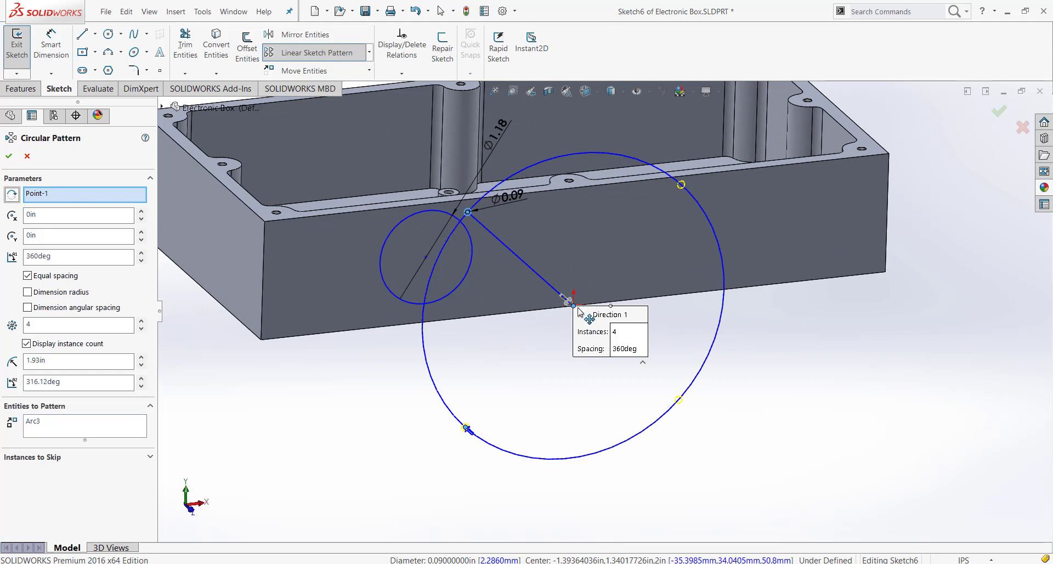
scroll(574, 308, "down", 1)
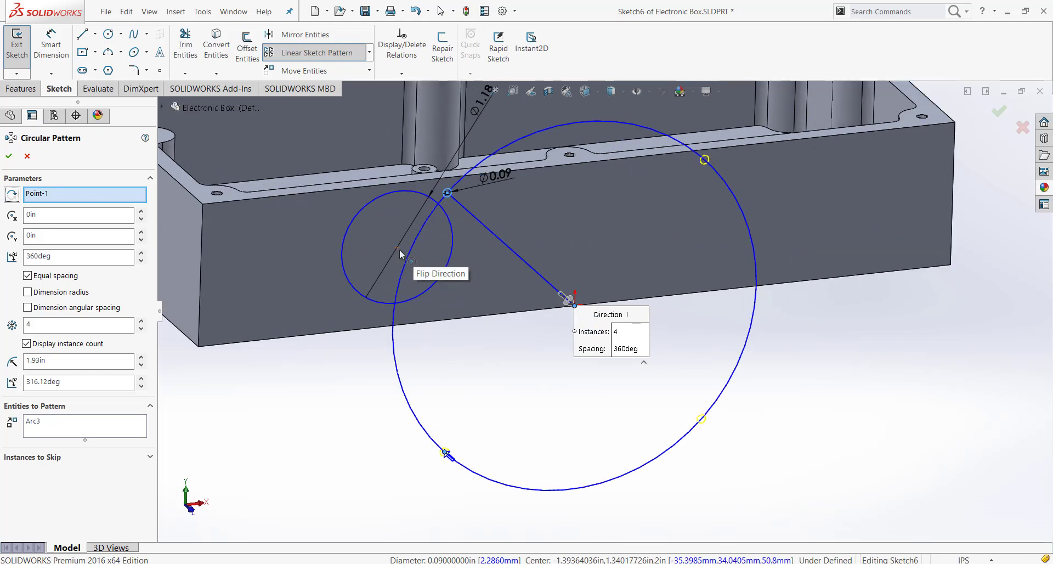
Replace the pattern centre with the large fan circle's centre point and accept four equally spaced instances over 360°.
left_click(61, 198)
right_click(57, 193)
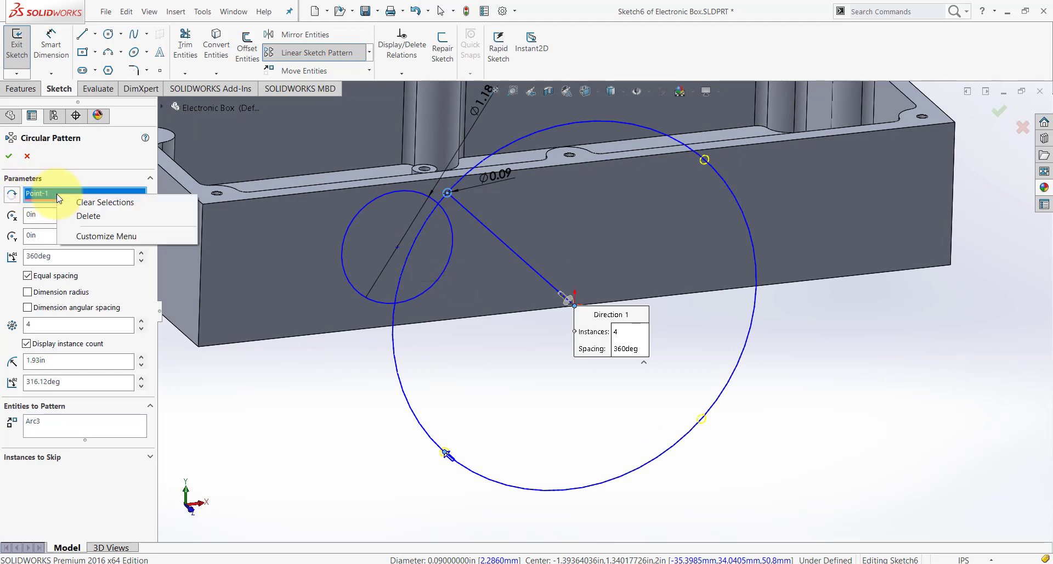
left_click(80, 217)
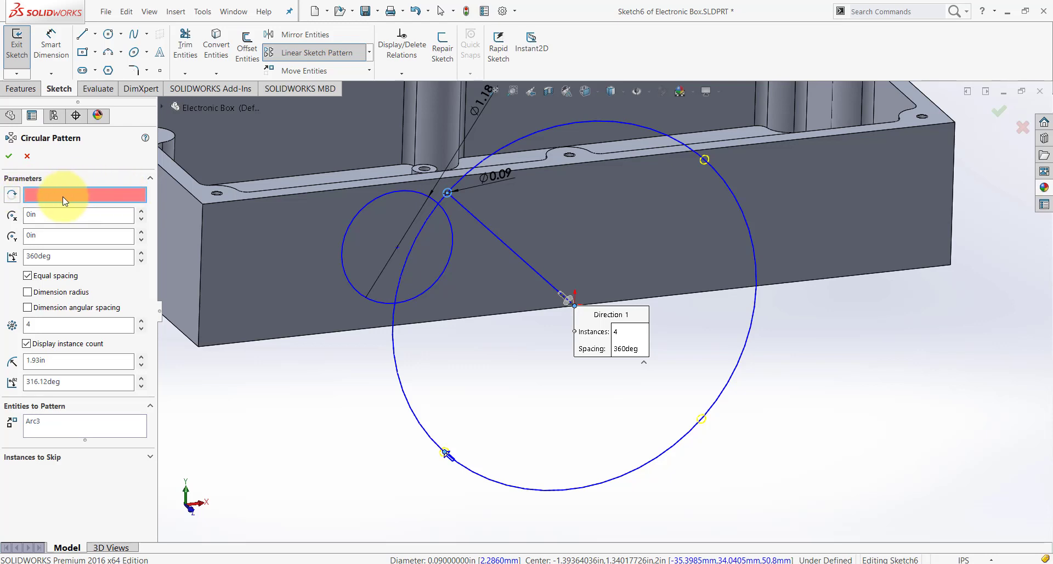
left_click(397, 248)
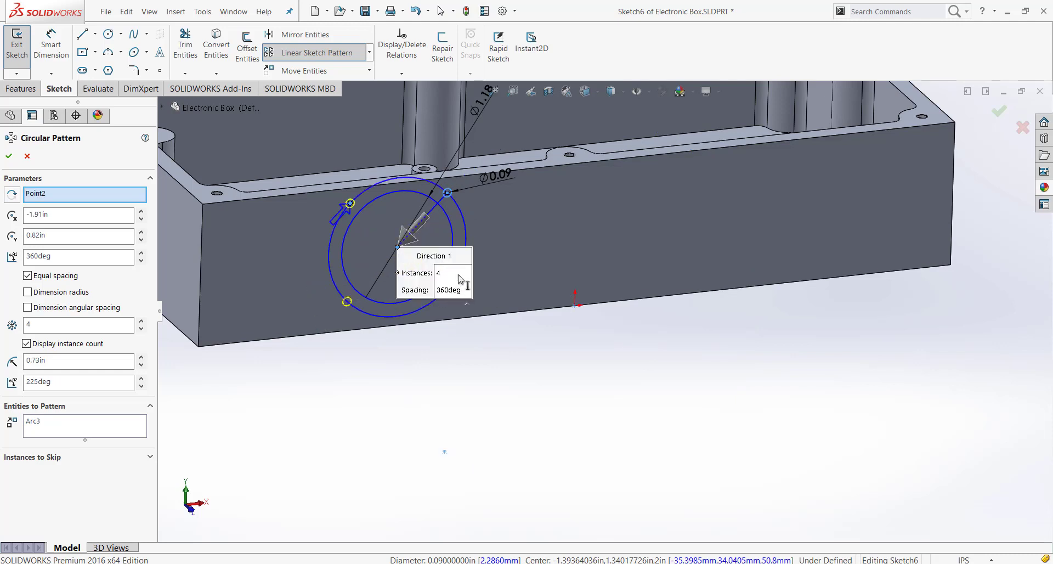
scroll(436, 326, "down", 3)
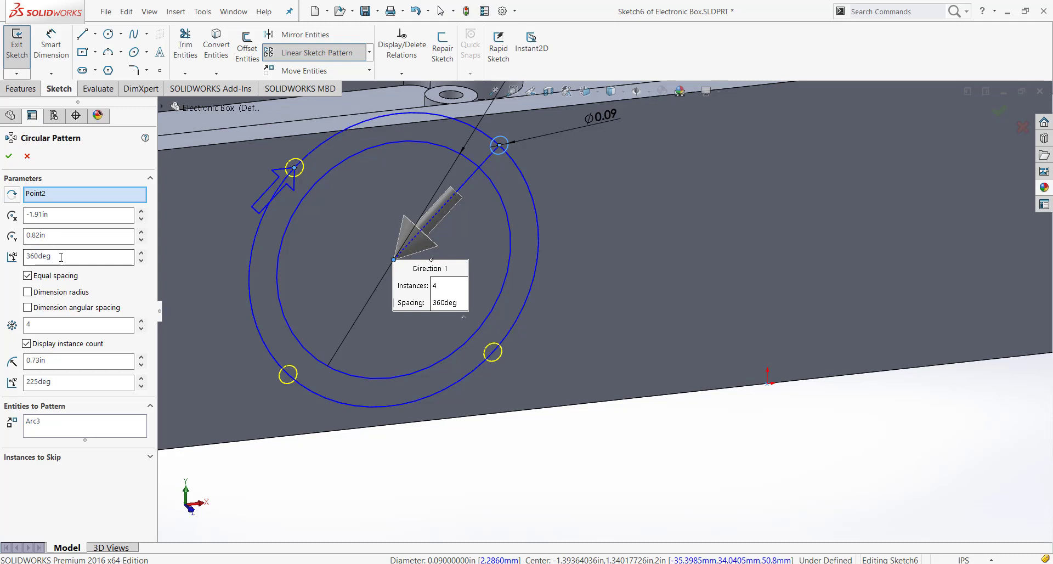
key("Return")
Exit the Fan Cutout sketch and inspect the fan mounting holes in the box's front wall.
scroll(587, 379, "up", 6)
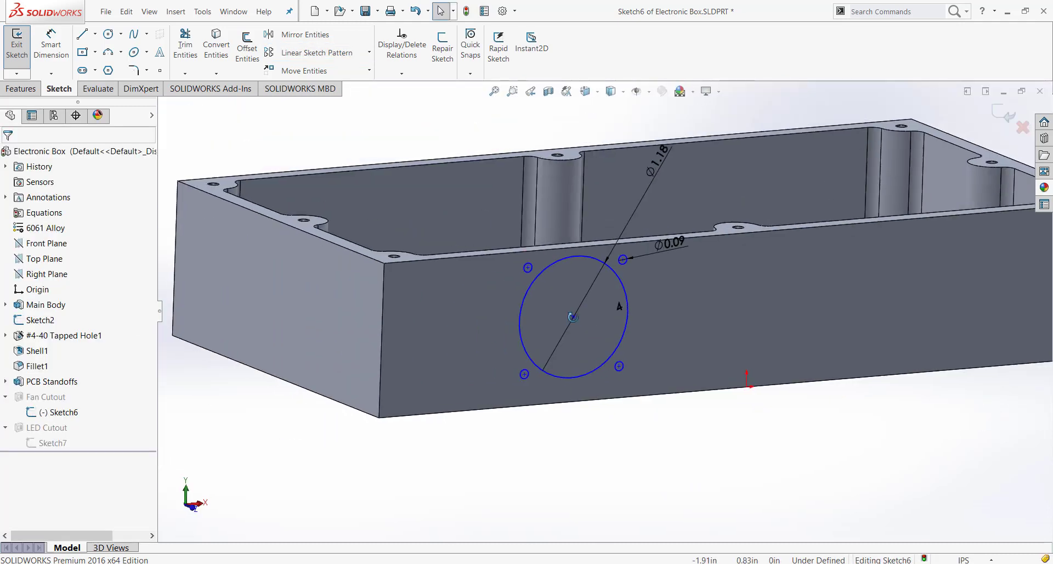
middle_click_drag(573, 318, 544, 319)
left_click(1001, 113)
middle_click_drag(650, 344, 621, 357)
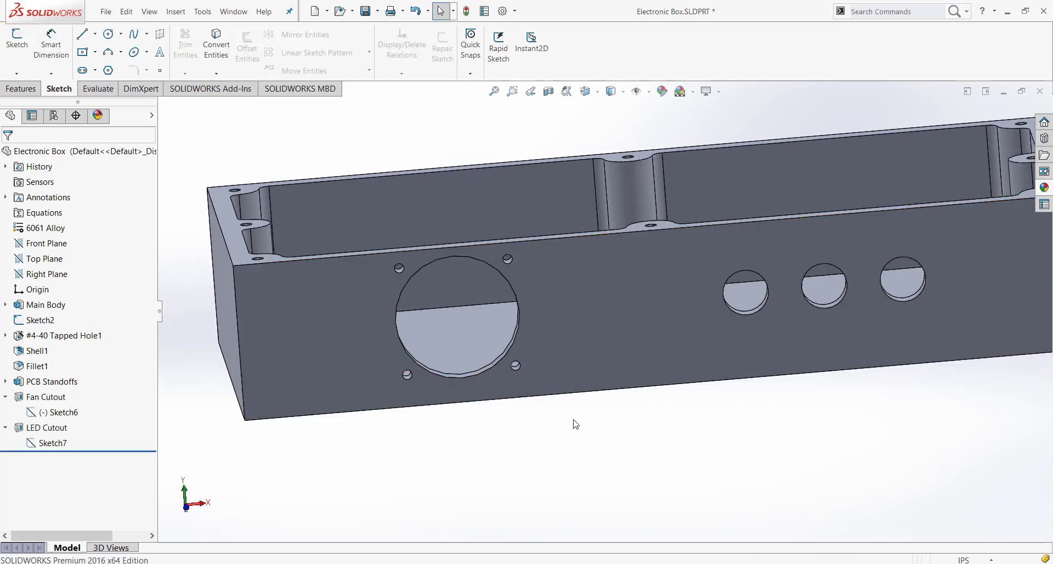
middle_click_drag(570, 401, 782, 371)
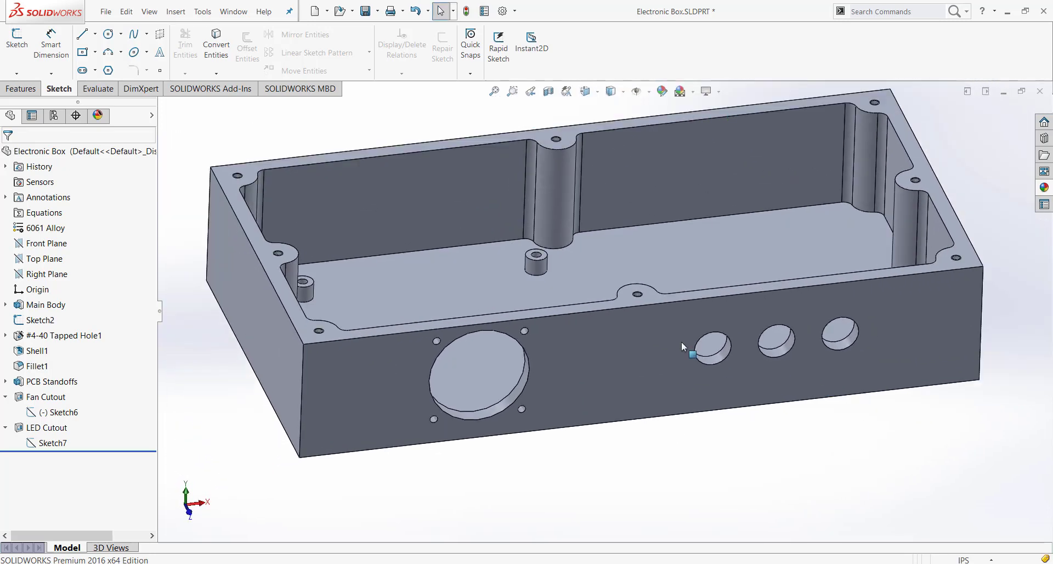
middle_click_drag(681, 342, 689, 340)
Save the Electronic Box part and switch to the Electronic Box assembly.
key("ctrl+s")
key("ctrl+Tab")
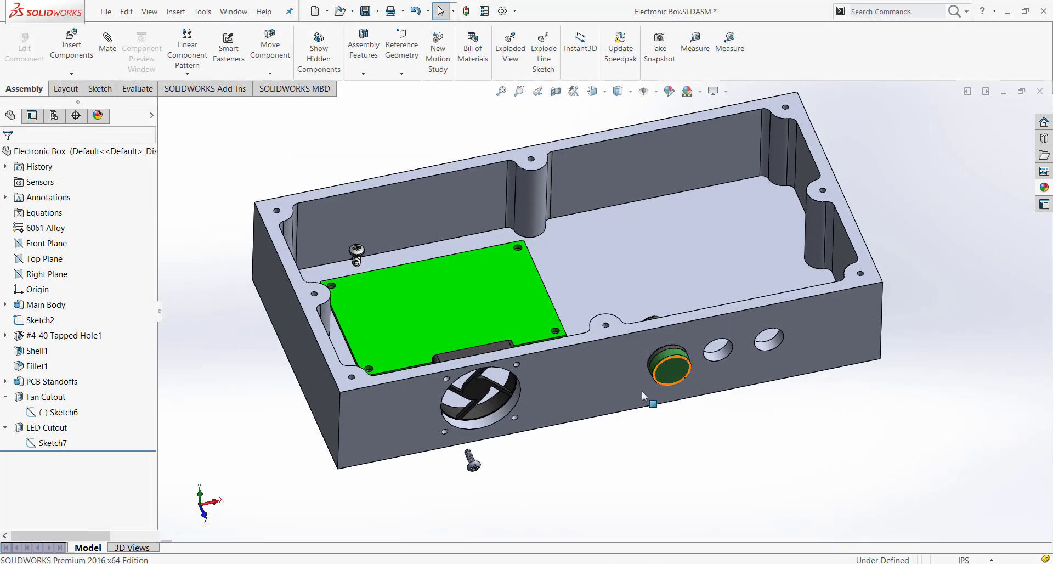
scroll(661, 407, "down", 1)
mouse_move(650, 394)
middle_mouse_down()
mouse_move(649, 465)
mouse_move(641, 386)
mouse_move(652, 394)
middle_mouse_up()
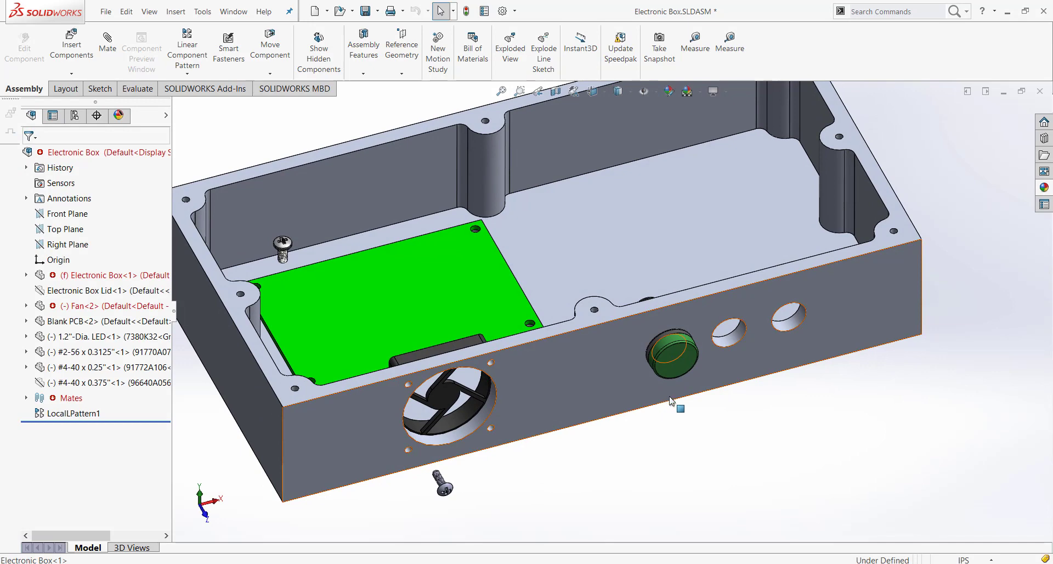
Shift the loose screw below the fan opening slightly along the front of the box.
scroll(488, 430, "down", 5)
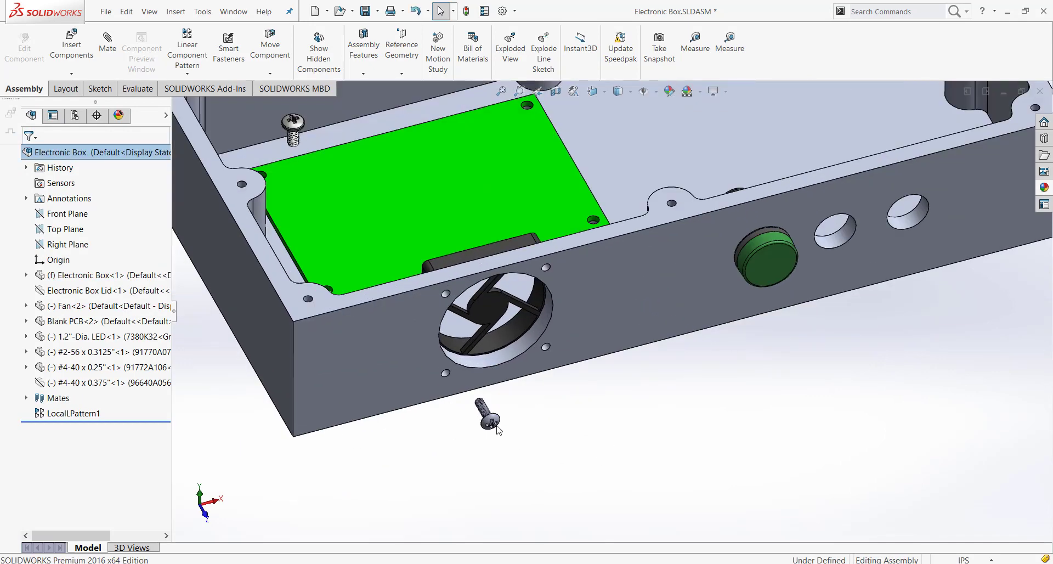
left_click_drag(495, 419, 483, 423)
left_click(499, 463)
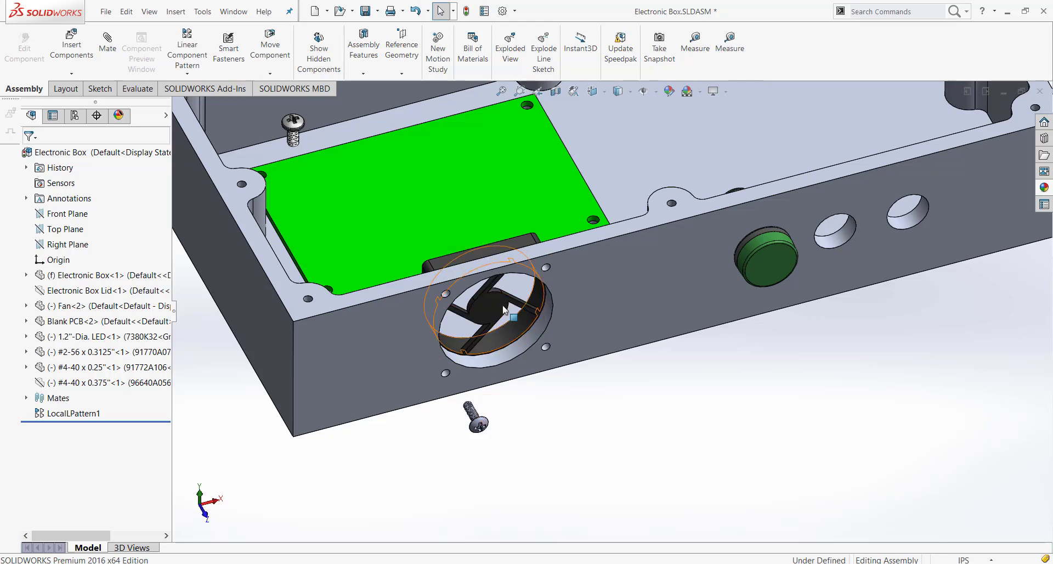
Examine the fan opening, the PCB with its loose screw, and the LED holes in the assembly.
scroll(647, 334, "up", 3)
scroll(742, 285, "down", 3)
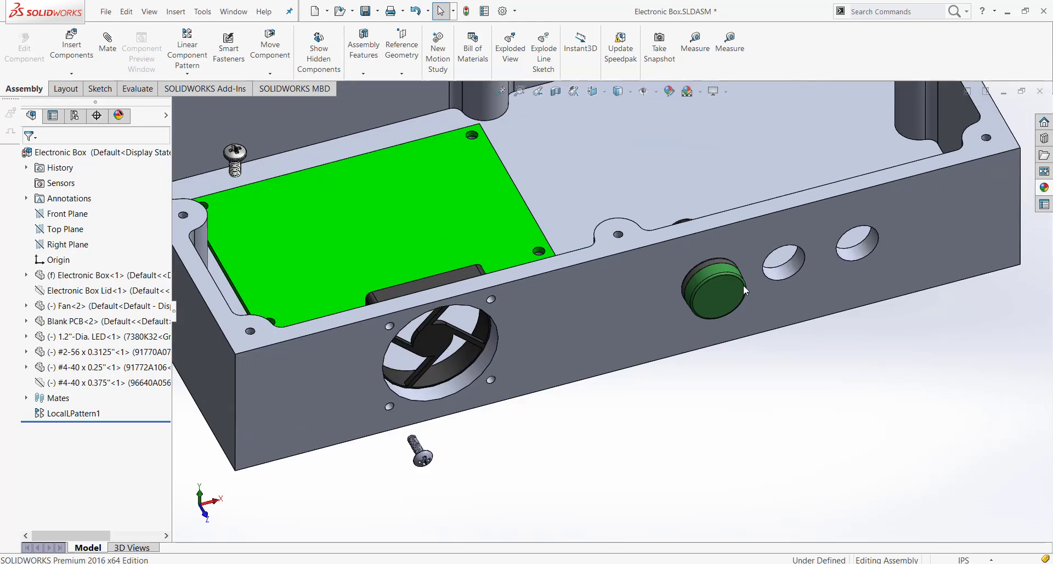
scroll(894, 350, "up", 3)
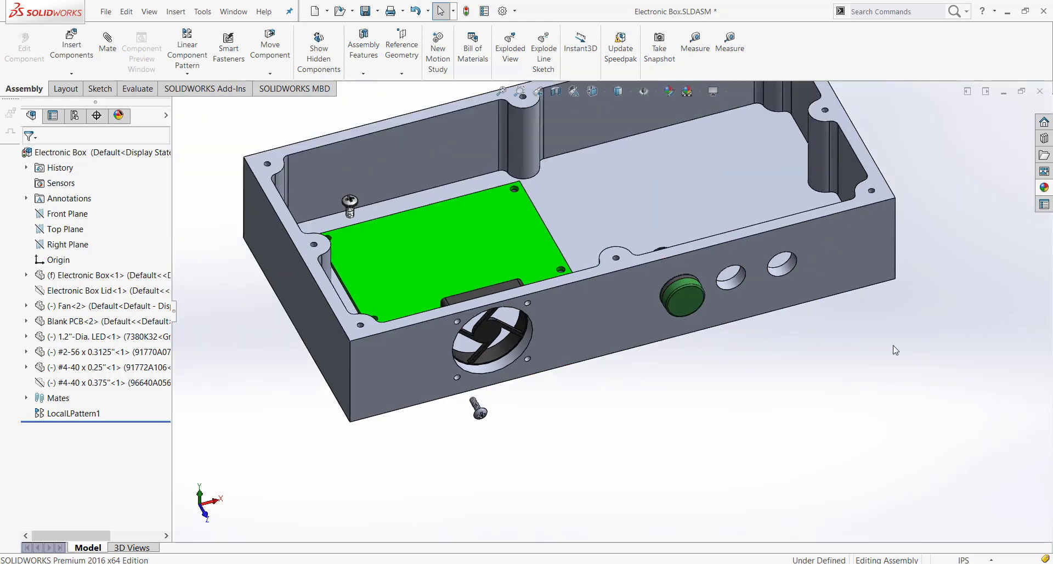
scroll(418, 228, "down", 4)
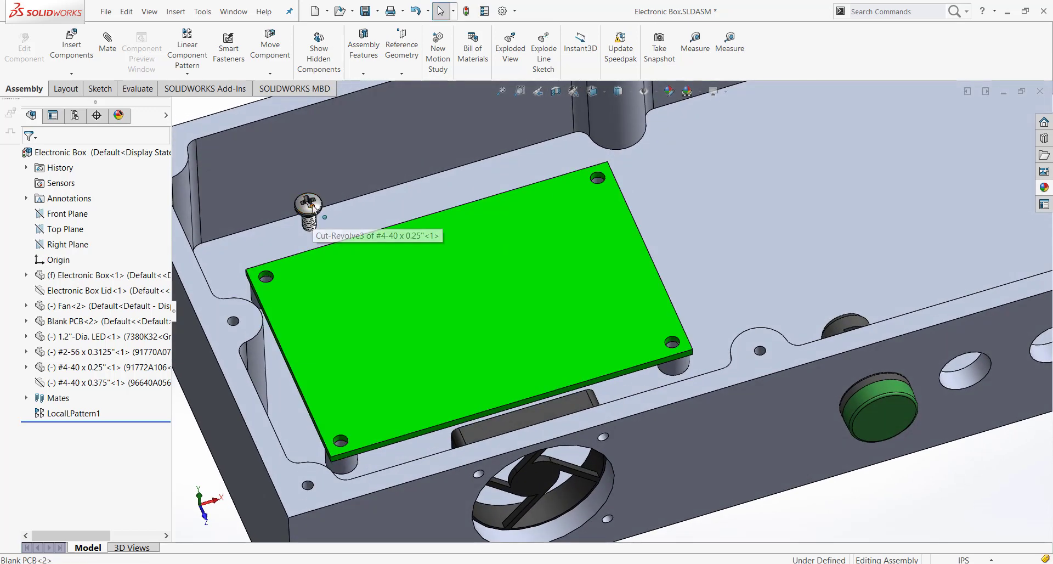
middle_click_drag(419, 329, 460, 302)
scroll(436, 291, "up", 3)
middle_click_drag(564, 315, 540, 285)
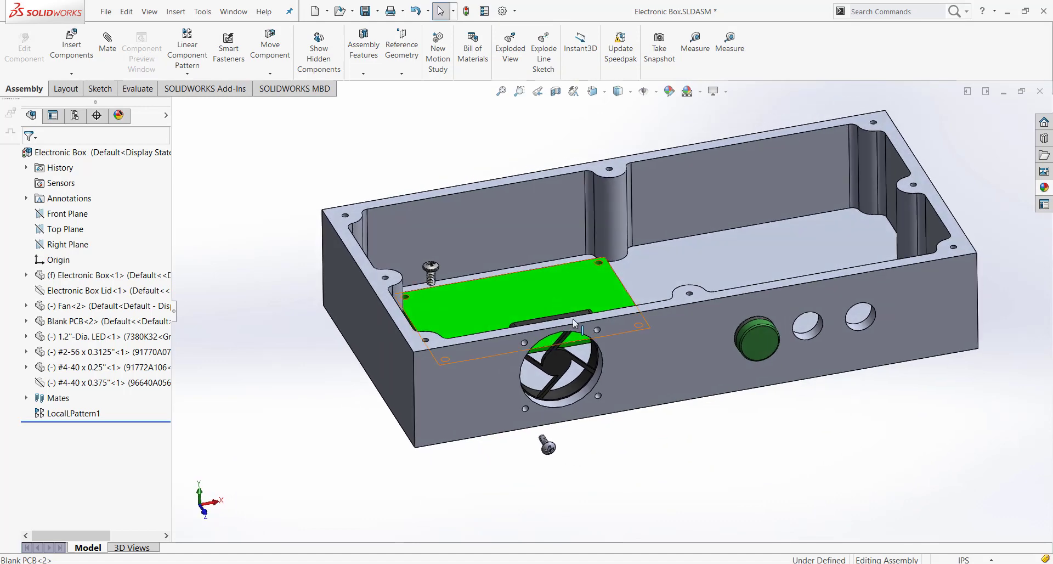
scroll(663, 406, "down", 1)
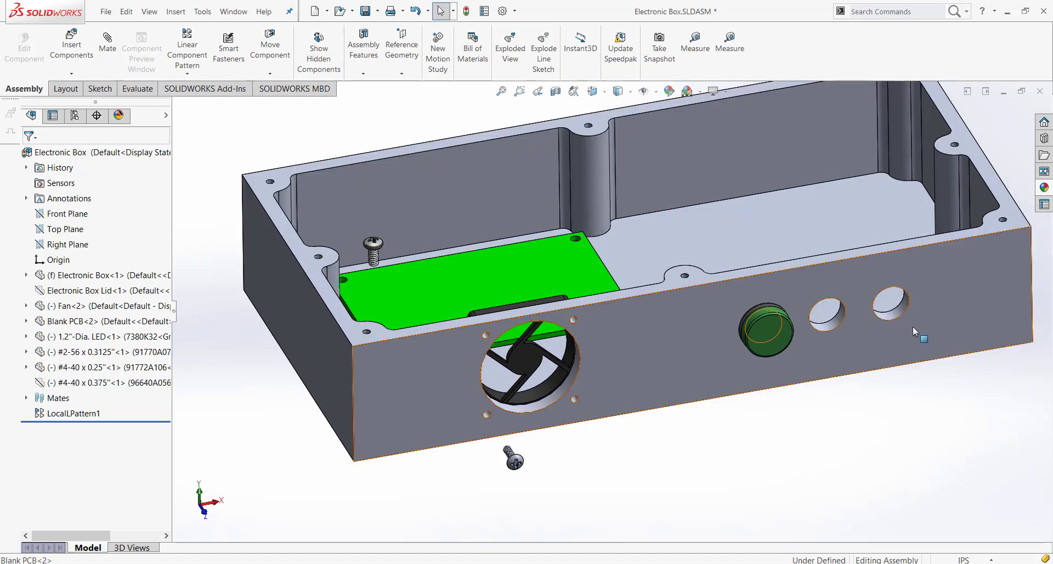
scroll(899, 328, "down", 2)
middle_click_drag(880, 325, 731, 344)
scroll(869, 354, "down", 2)
left_click(653, 291)
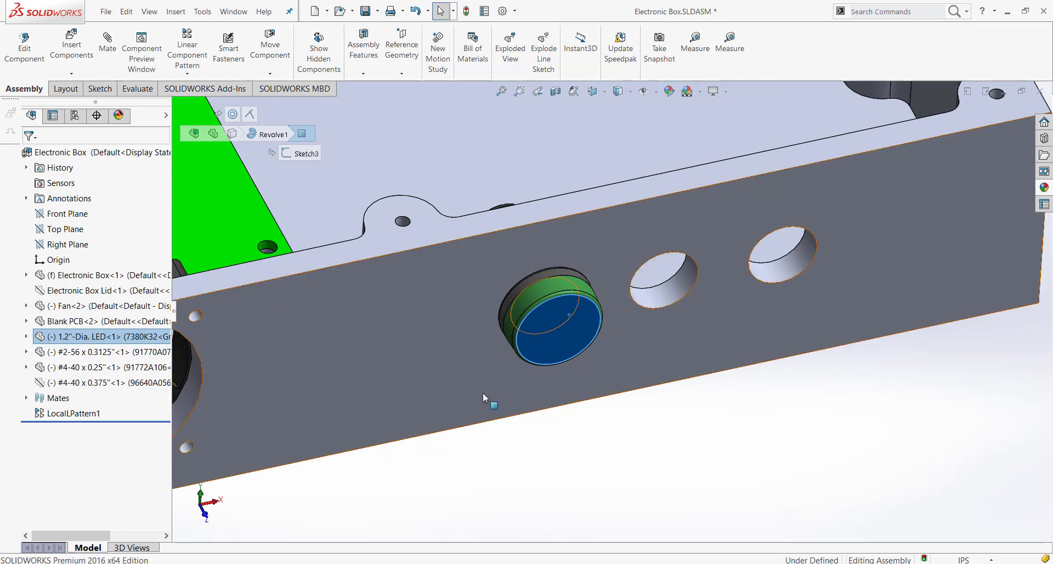
left_click(576, 451)
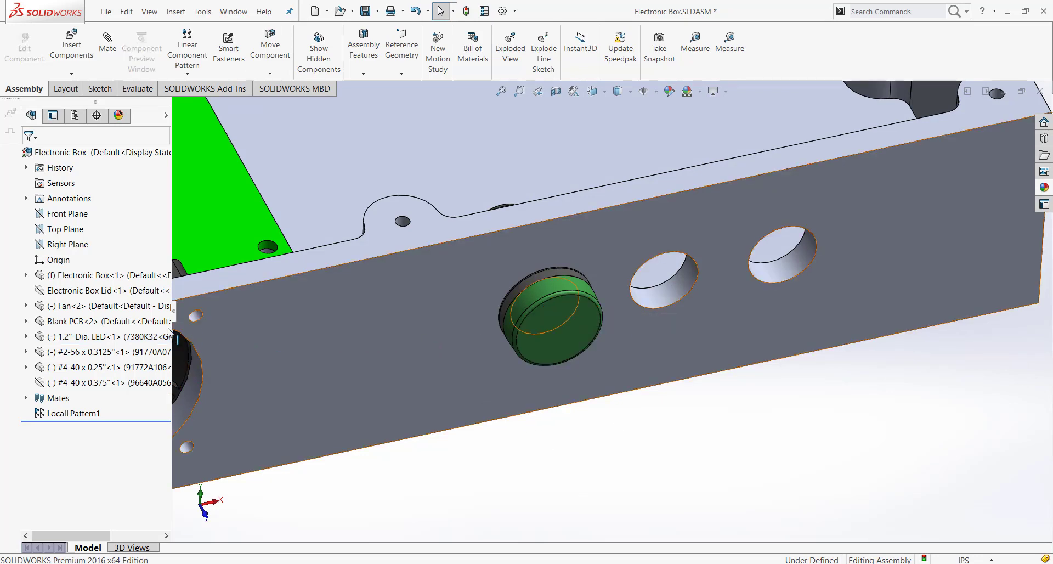
left_click(89, 338)
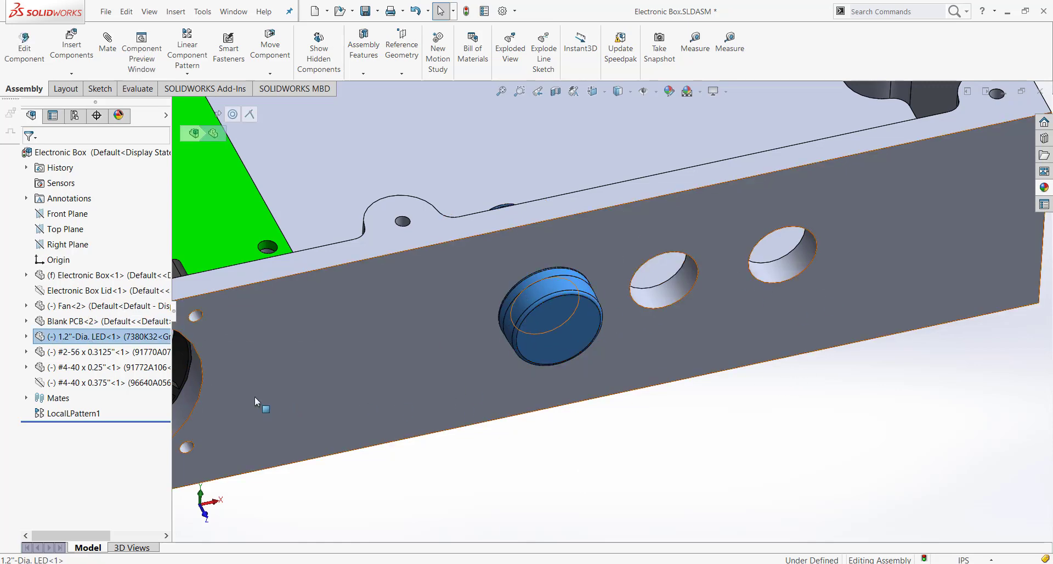
left_click(564, 446)
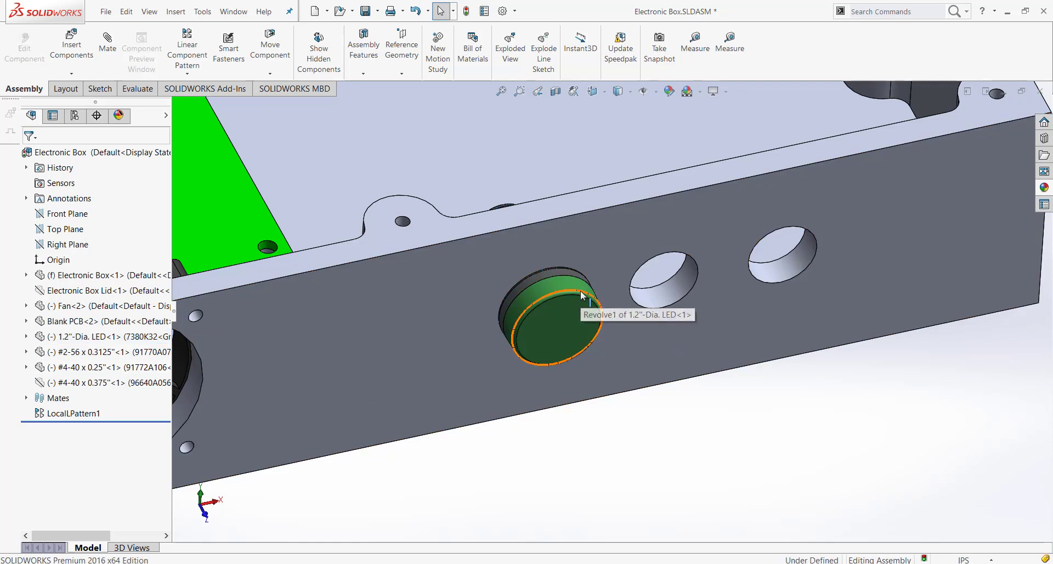
left_click(581, 293)
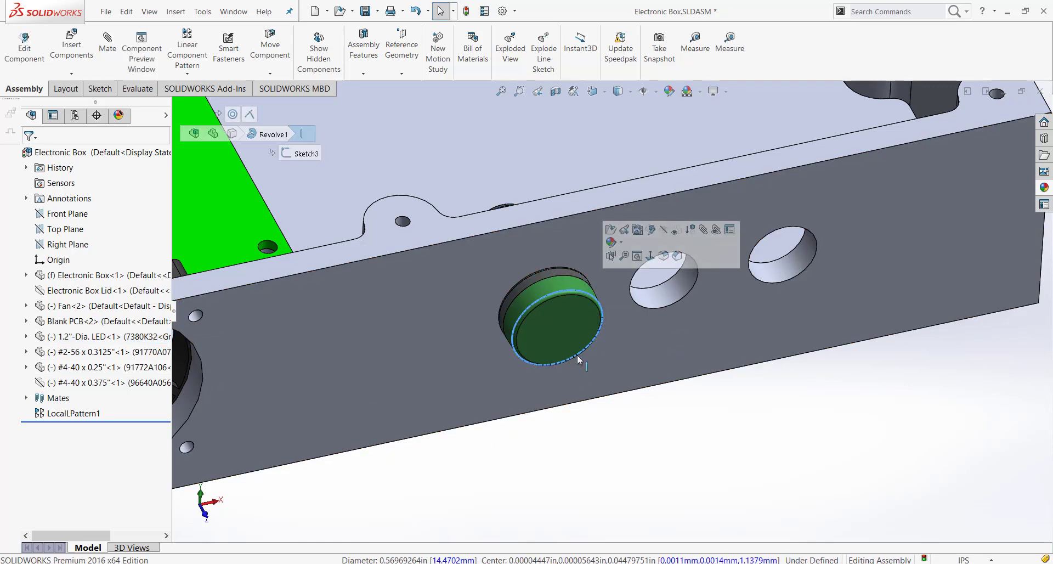
left_click(723, 445)
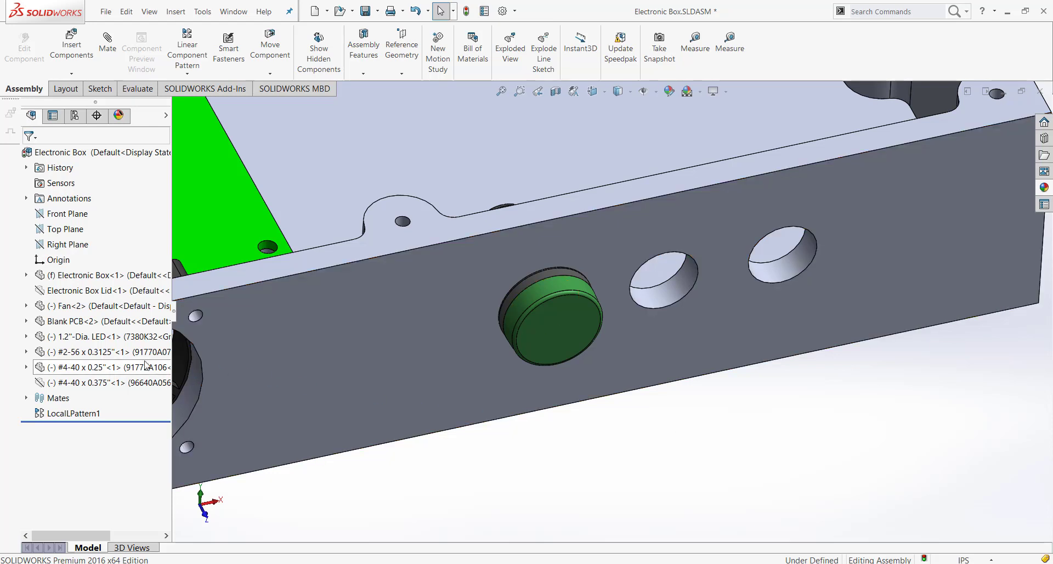
Start a Linear Component Pattern of the 1.2"-Dia. LED, directed along the upper edge of the box's front wall.
left_click(95, 336)
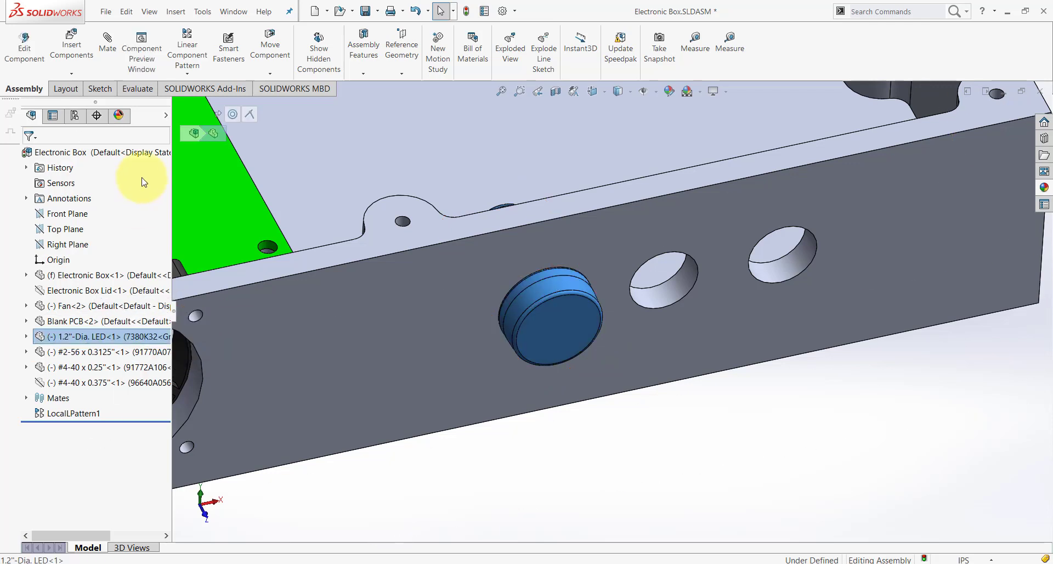
left_click(202, 59)
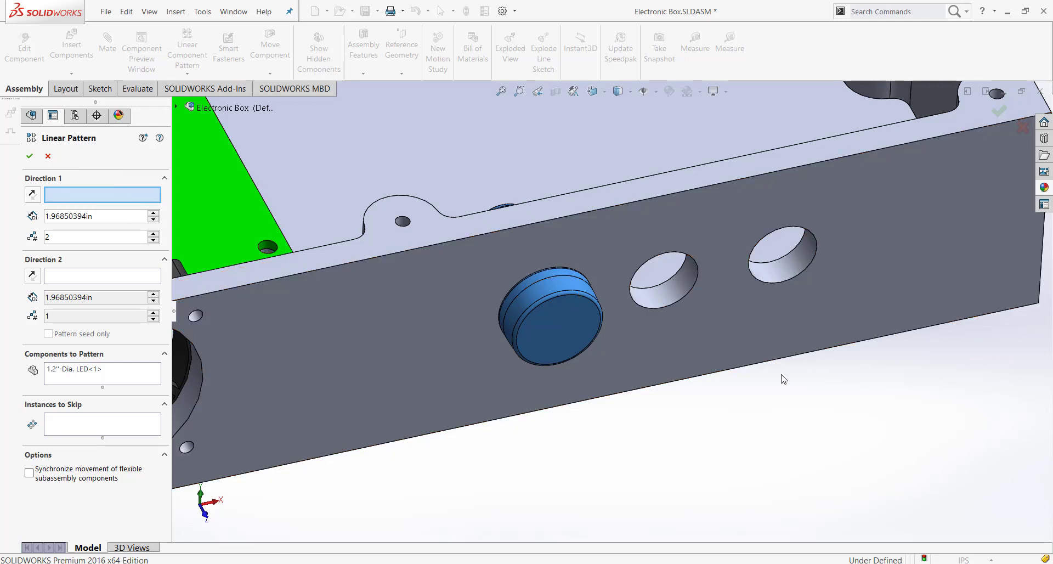
scroll(792, 369, "up", 4)
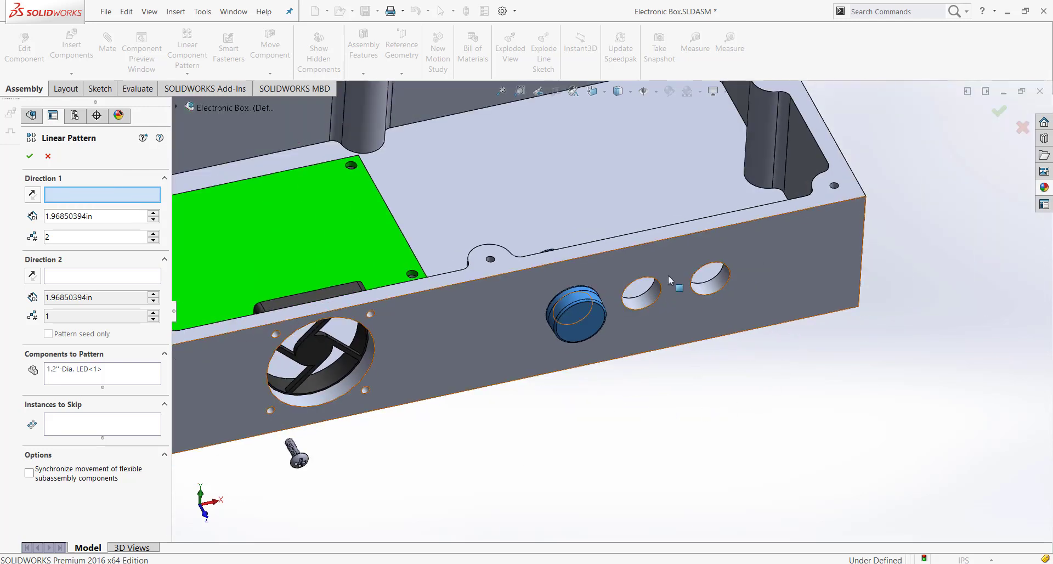
scroll(668, 276, "down", 5)
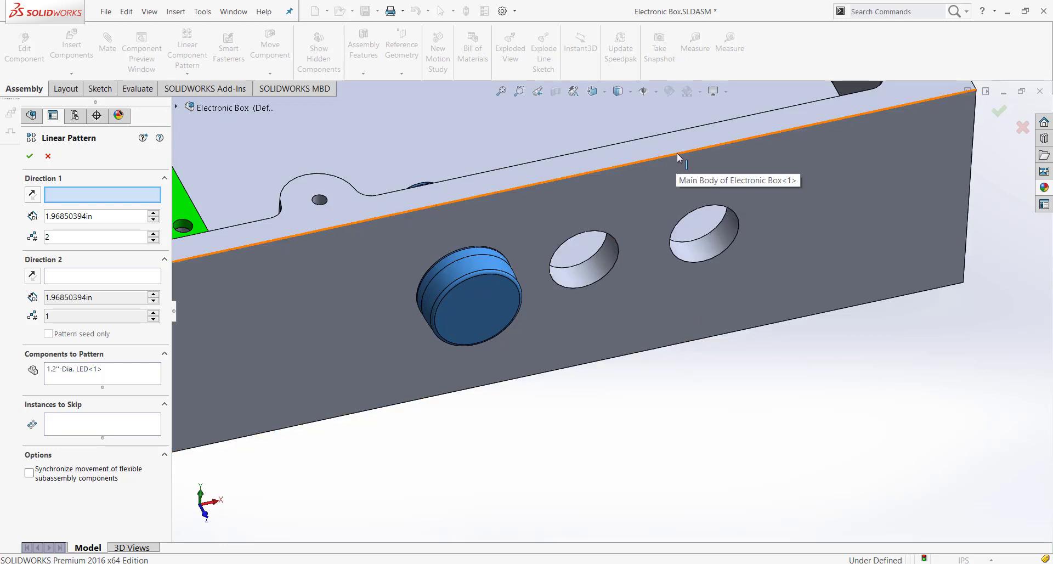
left_click(567, 177)
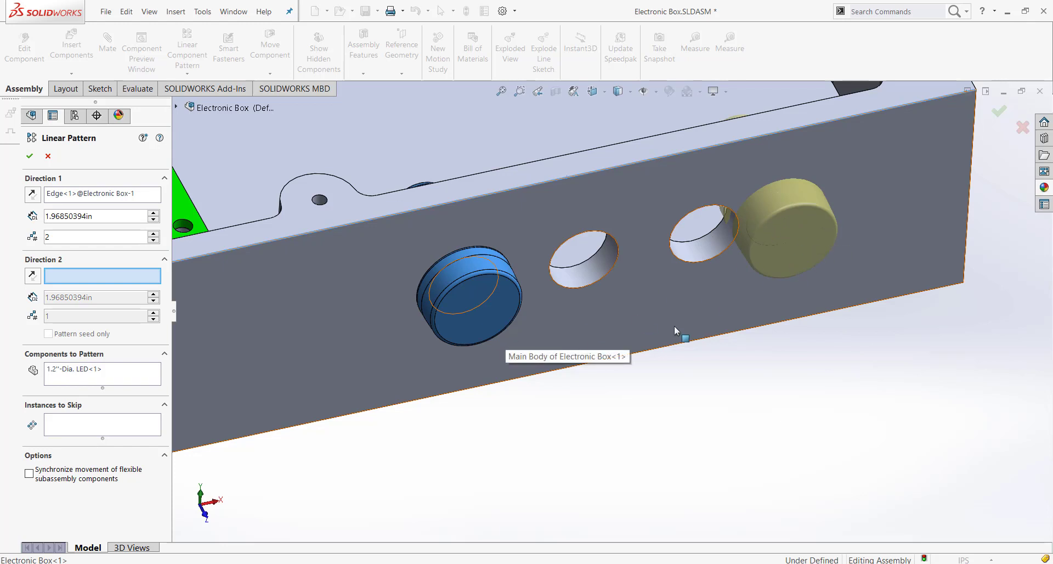
scroll(673, 327, "up", 3)
scroll(721, 276, "down", 5)
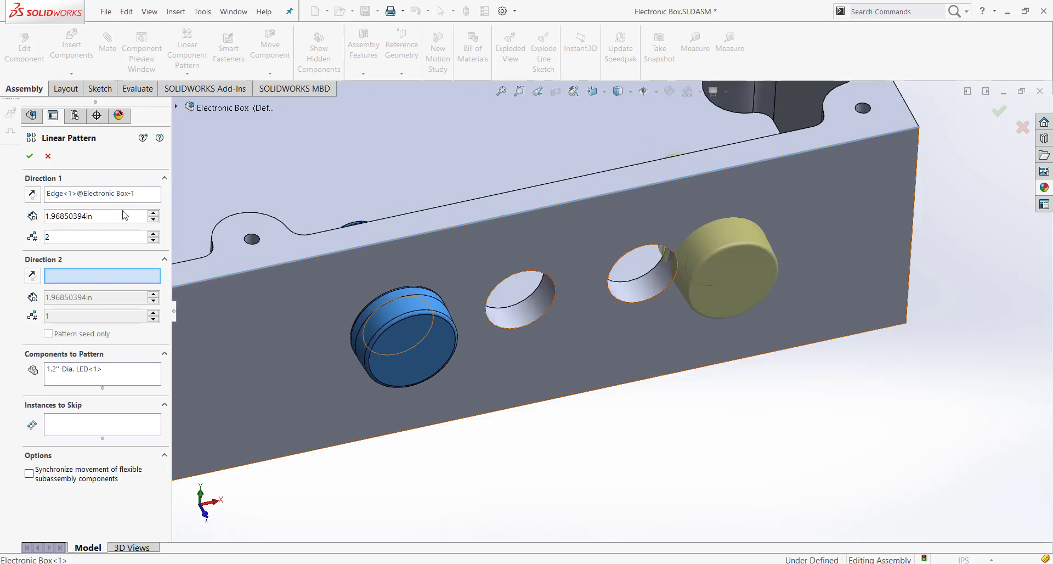
Set the LED pattern to 0.75 in spacing and 3 instances, and create it.
left_click_drag(111, 216, 25, 216)
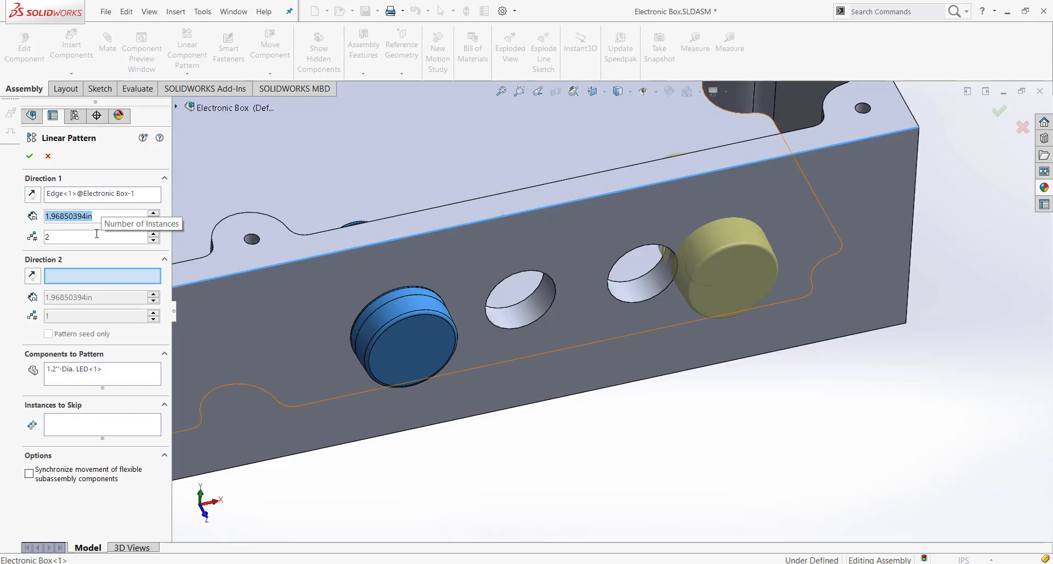
type(".75")
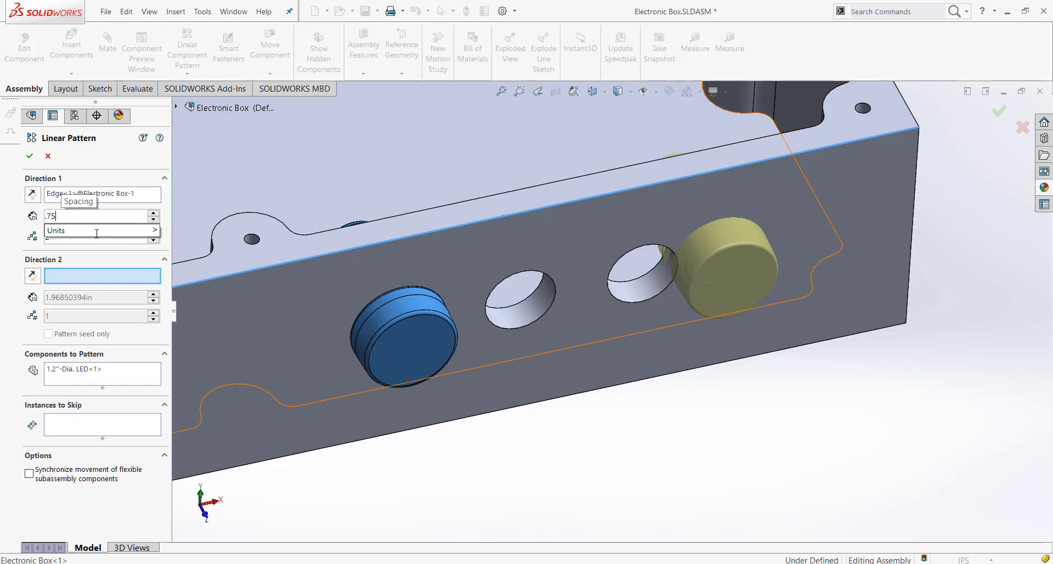
key("Return")
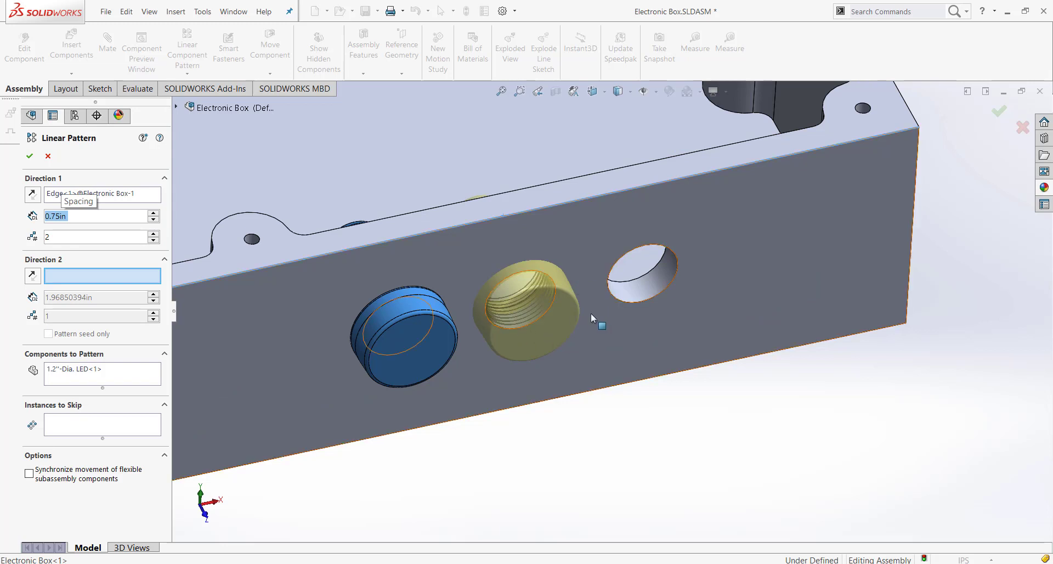
left_click(40, 237)
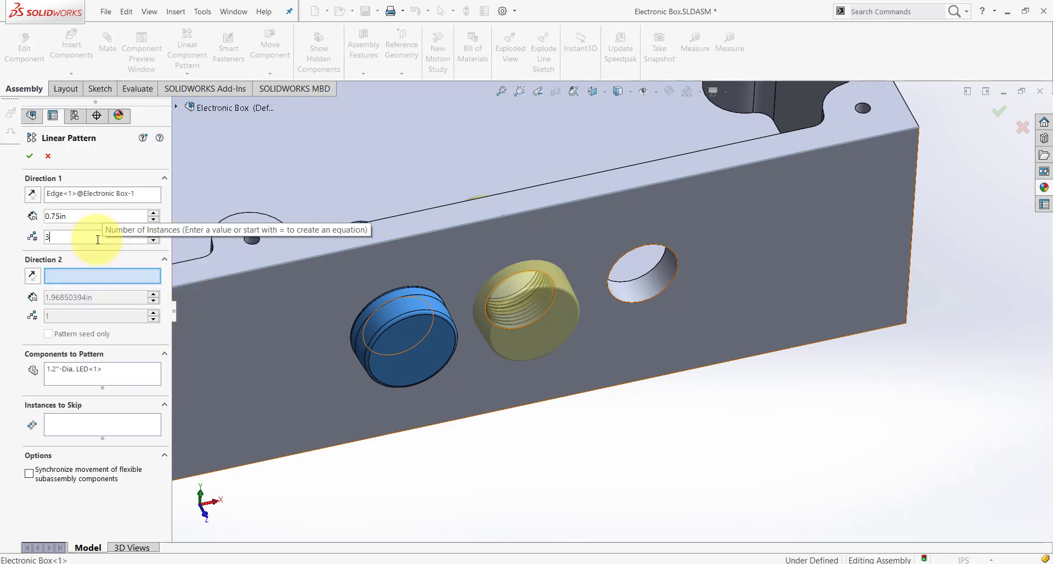
type("3")
left_click(29, 158)
Examine the patterned LEDs and the fan opening along the box's front wall.
scroll(750, 440, "up", 6)
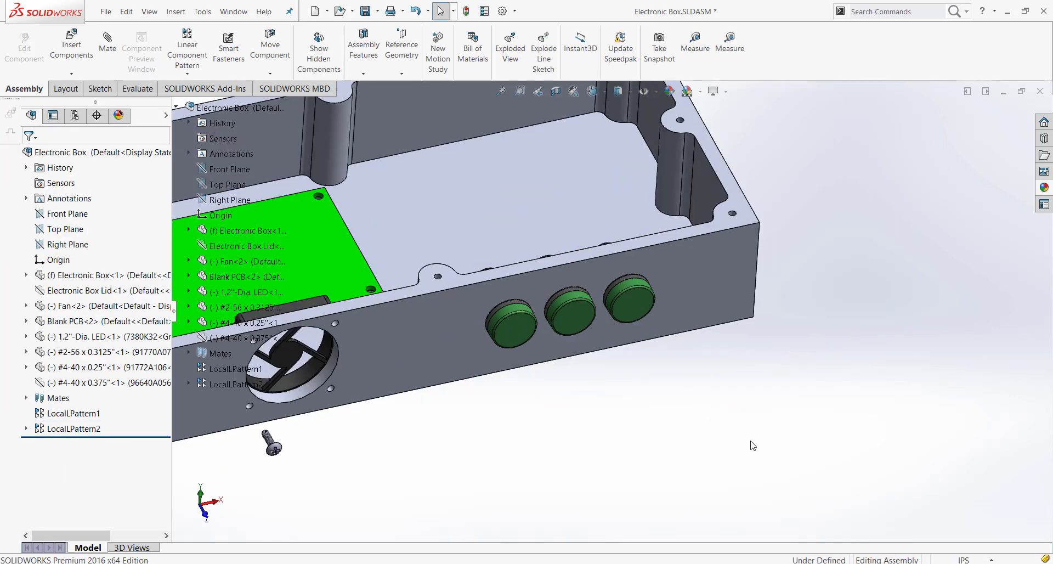
scroll(548, 321, "down", 3)
scroll(749, 313, "up", 5)
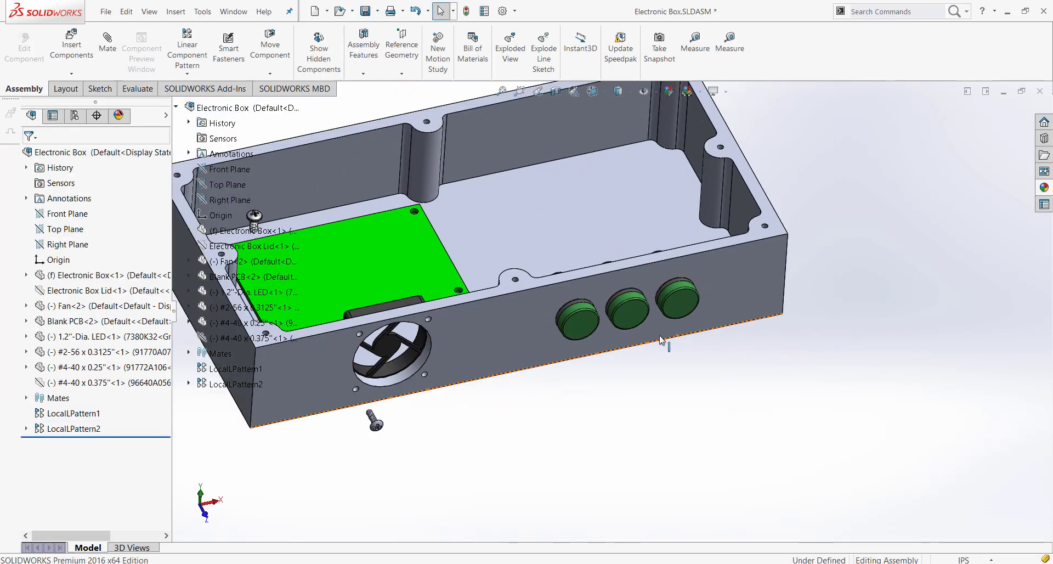
scroll(642, 304, "down", 6)
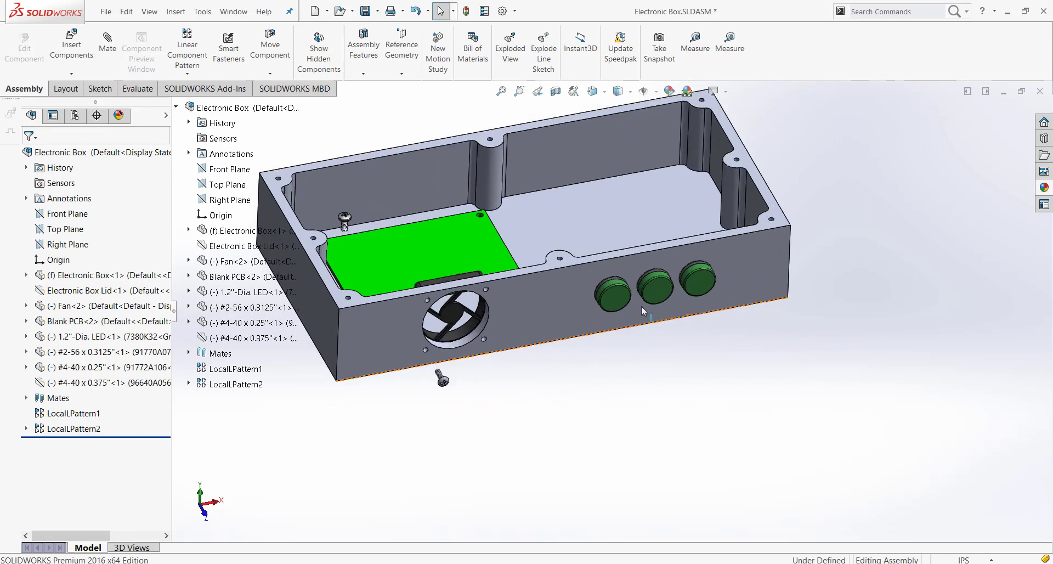
scroll(737, 252, "up", 5)
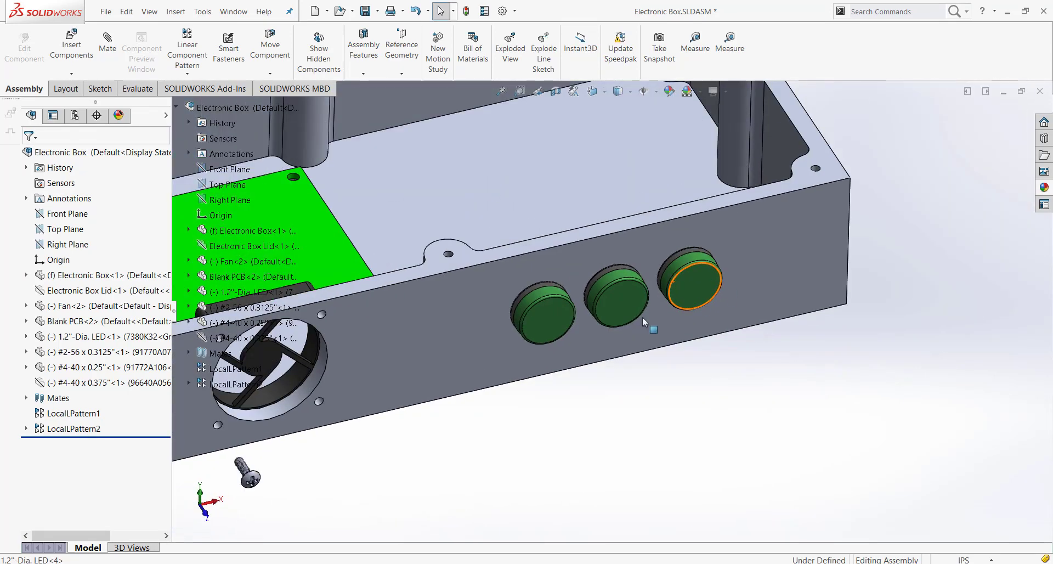
scroll(694, 358, "up", 4)
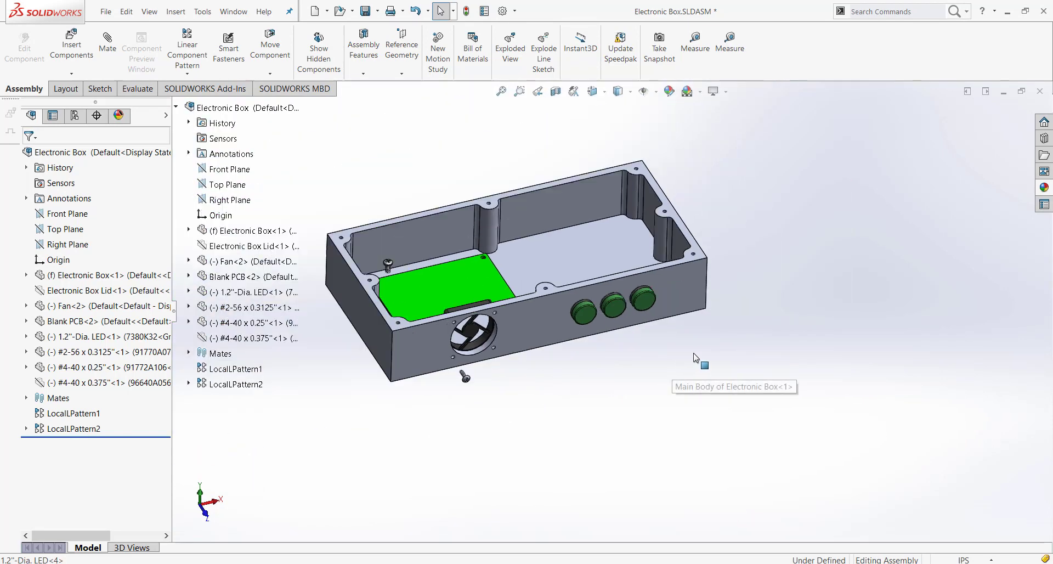
scroll(694, 357, "down", 6)
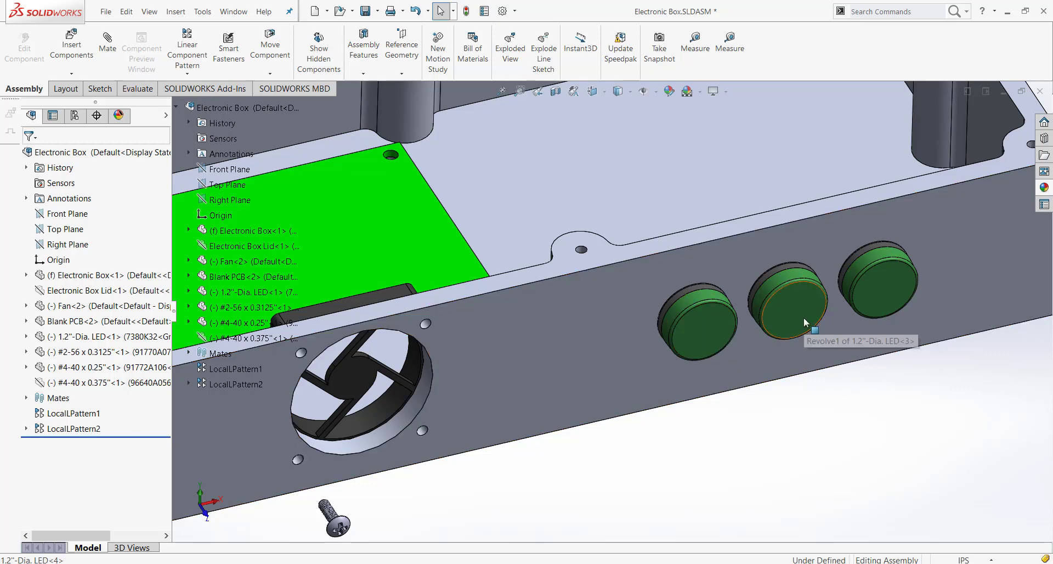
scroll(828, 459, "up", 4)
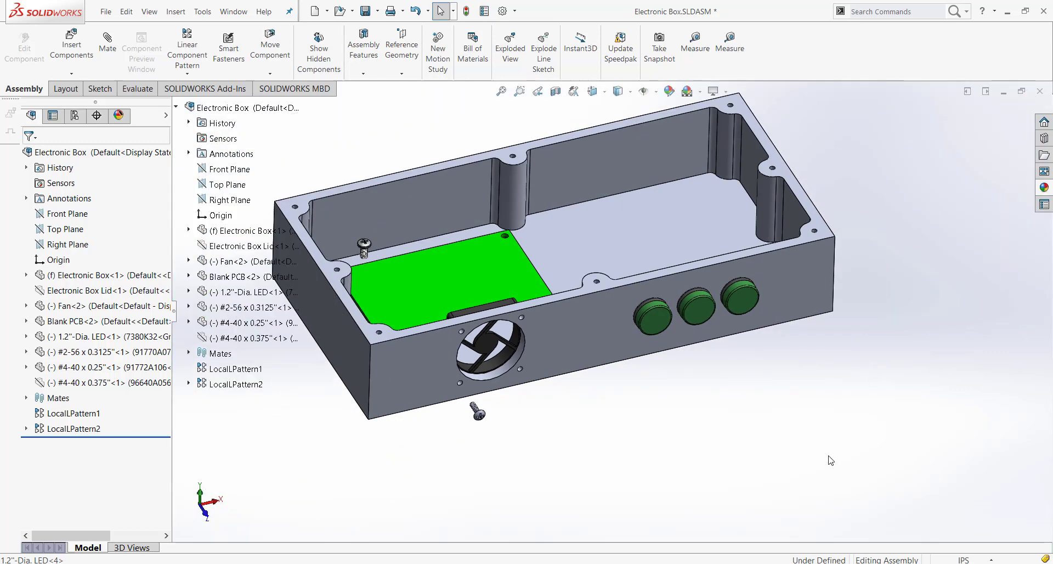
scroll(455, 365, "down", 2)
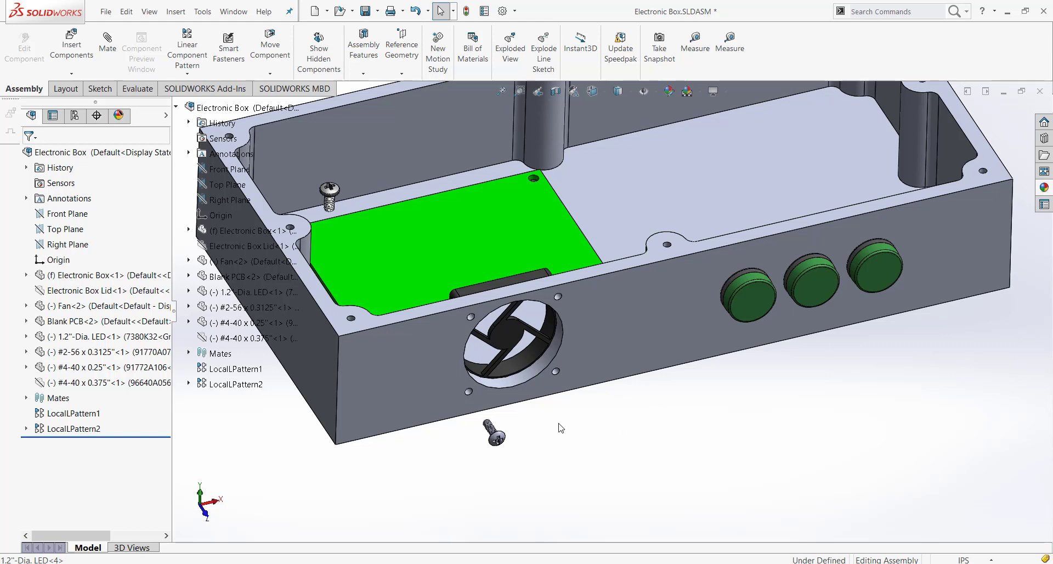
Mate the #2-56 x 0.3125" screw concentric with the lower-left fan mounting hole in the front wall.
scroll(554, 426, "down", 4)
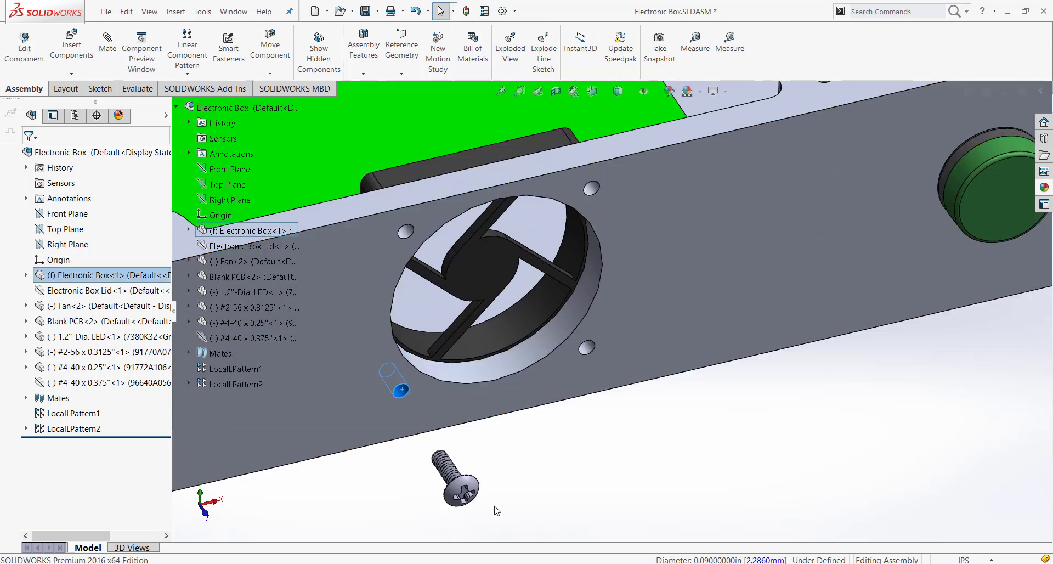
scroll(492, 503, "down", 4)
left_click(392, 159)
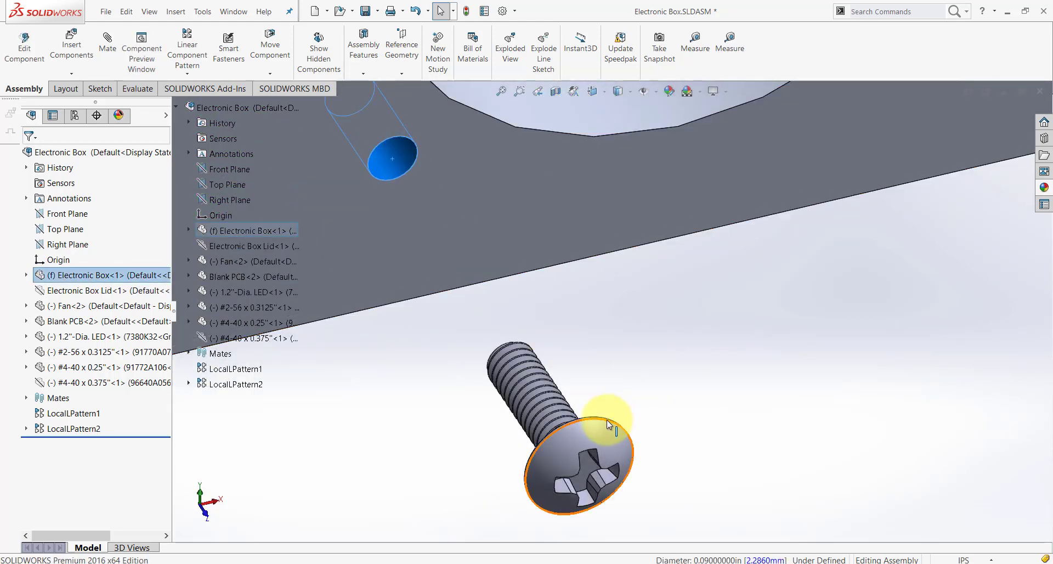
left_click(608, 424, "ctrl")
left_click(666, 416)
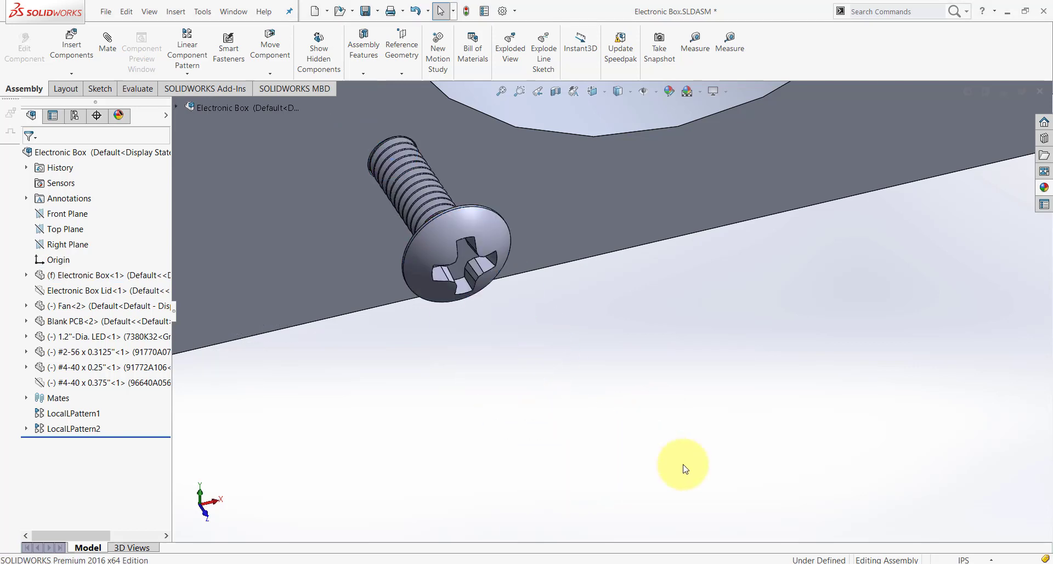
Mate the underside of the #2-56 screw's head coincident with the outer face of the box's front wall.
scroll(684, 469, "up", 1)
scroll(531, 245, "down", 2)
scroll(587, 343, "up", 3)
left_click_drag(568, 341, 633, 461)
left_click(564, 302)
middle_click_drag(564, 303, 765, 376)
scroll(658, 340, "down", 5)
left_click(537, 264, "ctrl")
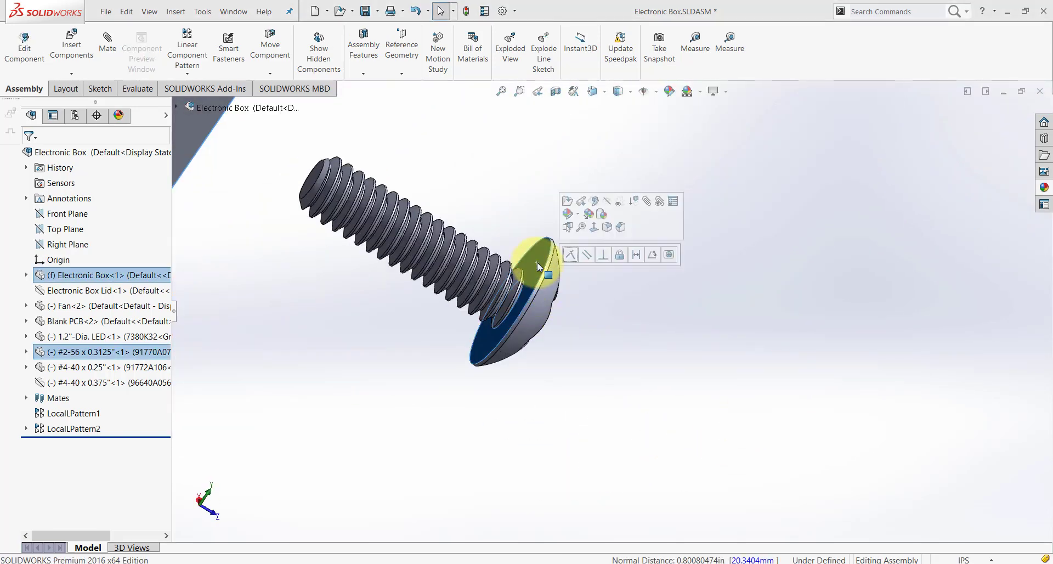
left_click(570, 254)
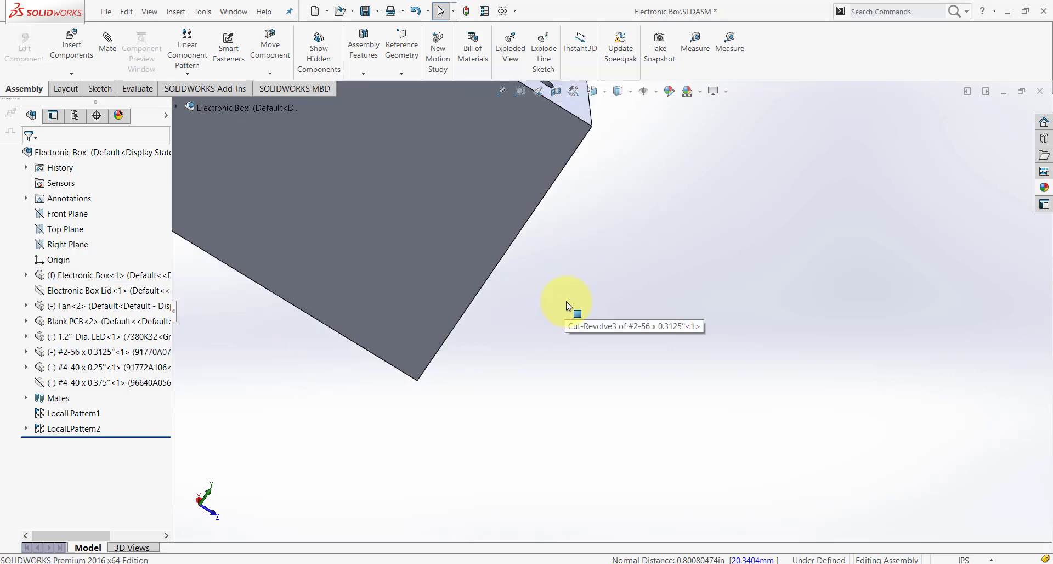
Inspect how the screw sits in the fan mounting hole from several angles, along with the three remaining empty holes.
scroll(566, 298, "up", 4)
middle_click_drag(566, 298, 505, 262)
scroll(740, 302, "down", 5)
middle_click_drag(740, 302, 693, 329)
scroll(693, 329, "up", 2)
scroll(439, 376, "down", 2)
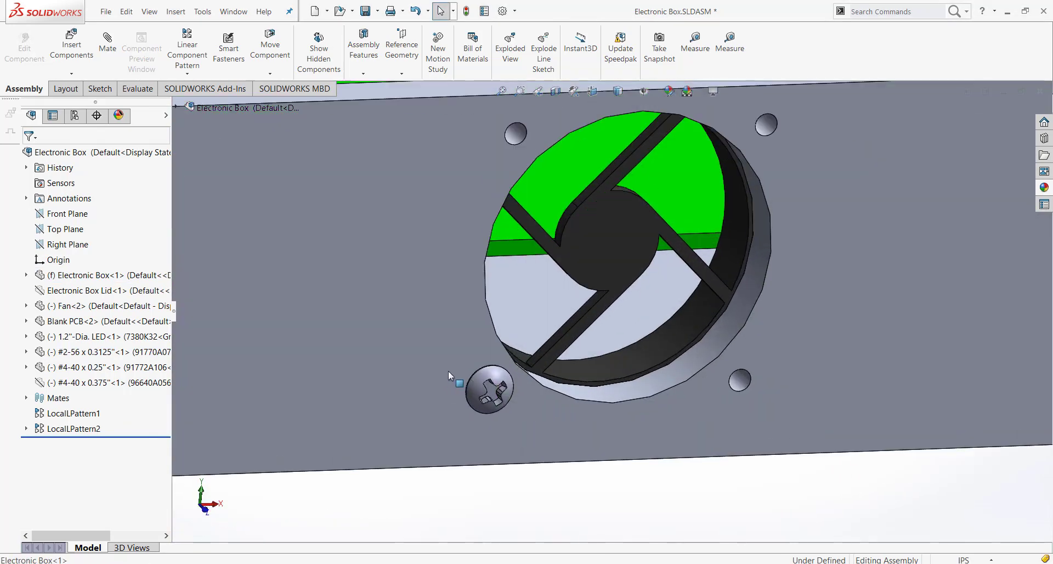
scroll(455, 371, "down", 1)
middle_click_drag(455, 371, 488, 381)
scroll(590, 334, "up", 4)
scroll(663, 258, "down", 2)
middle_click_drag(665, 258, 665, 272)
scroll(735, 503, "up", 2)
middle_click_drag(735, 502, 728, 432)
scroll(689, 433, "down", 2)
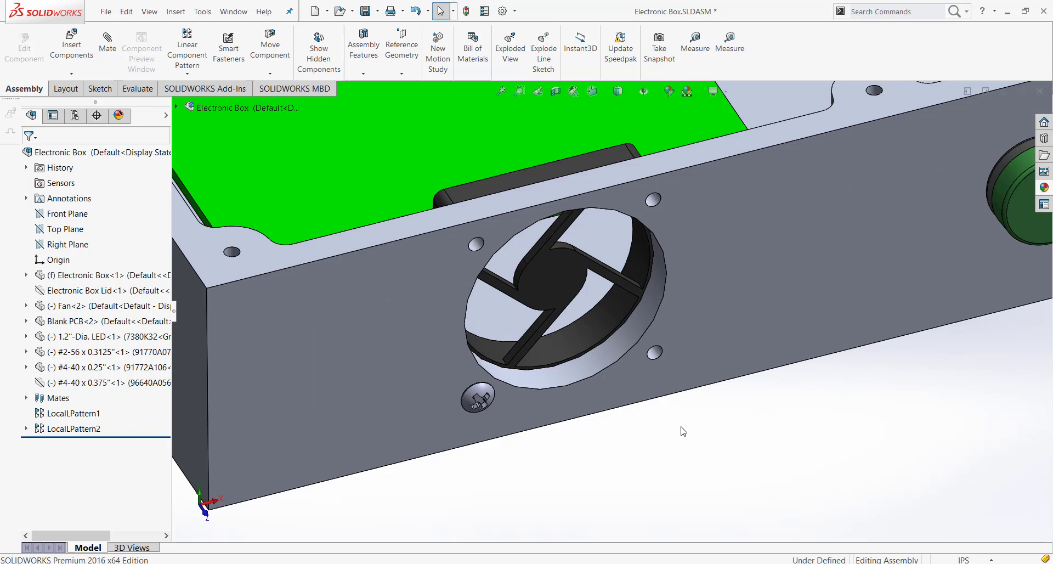
scroll(653, 424, "down", 1)
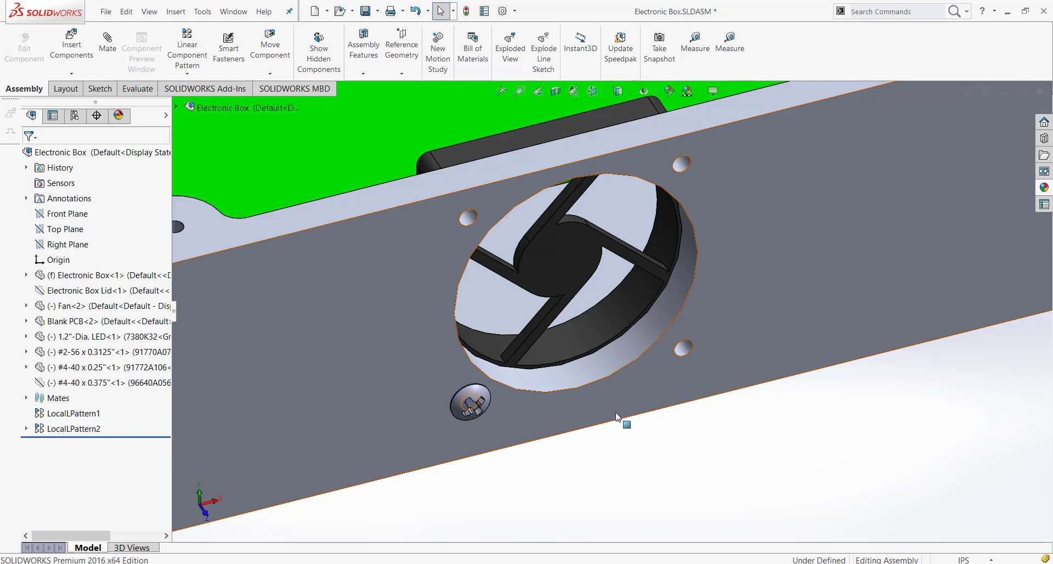
Create a circular component pattern of the #2-56 x 0.3125" screw around the fan opening's edge, with 4 equally spaced instances over 360 degrees.
left_click(109, 384)
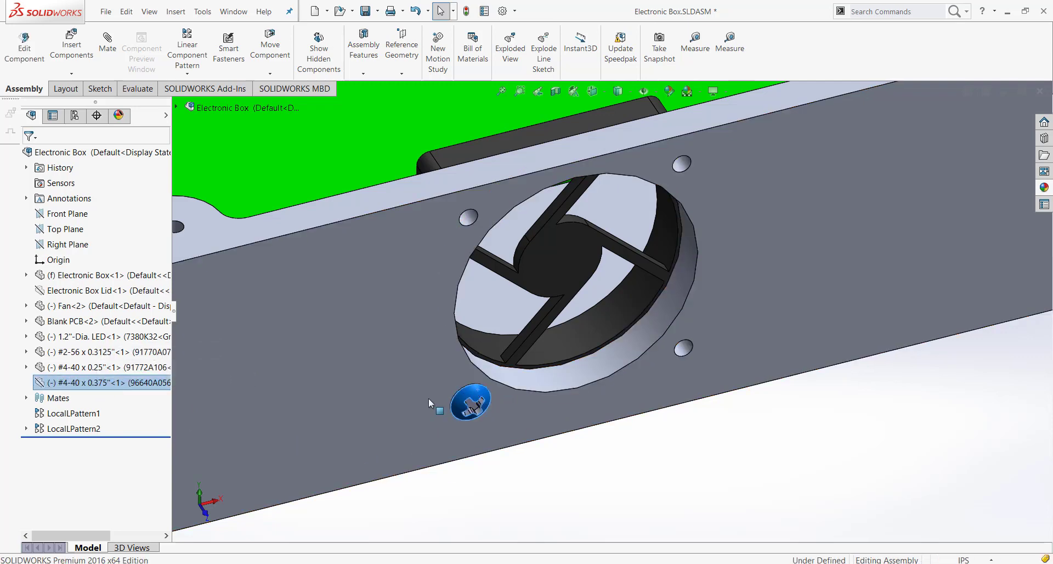
left_click(117, 352)
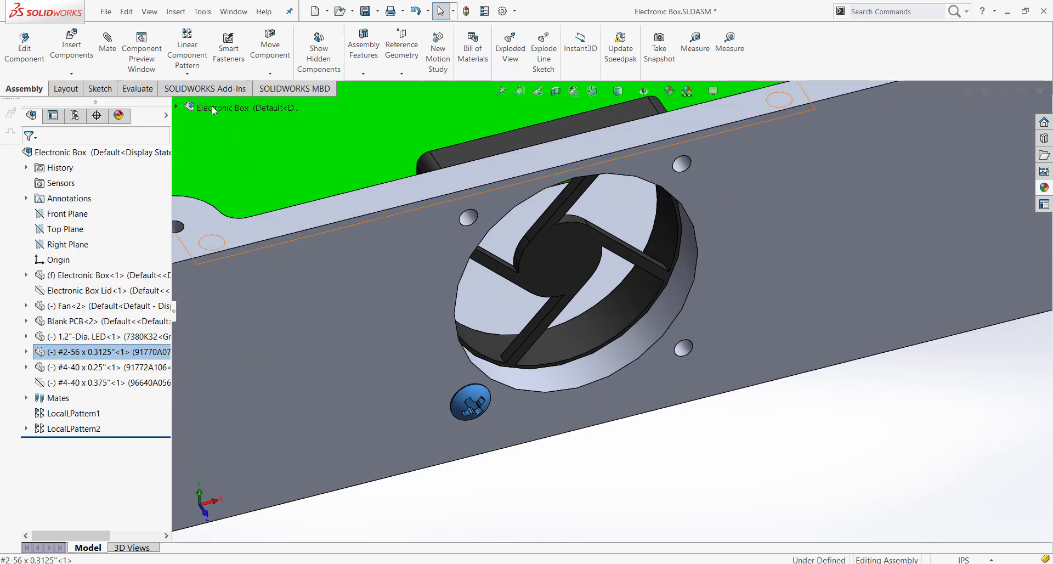
left_click(187, 73)
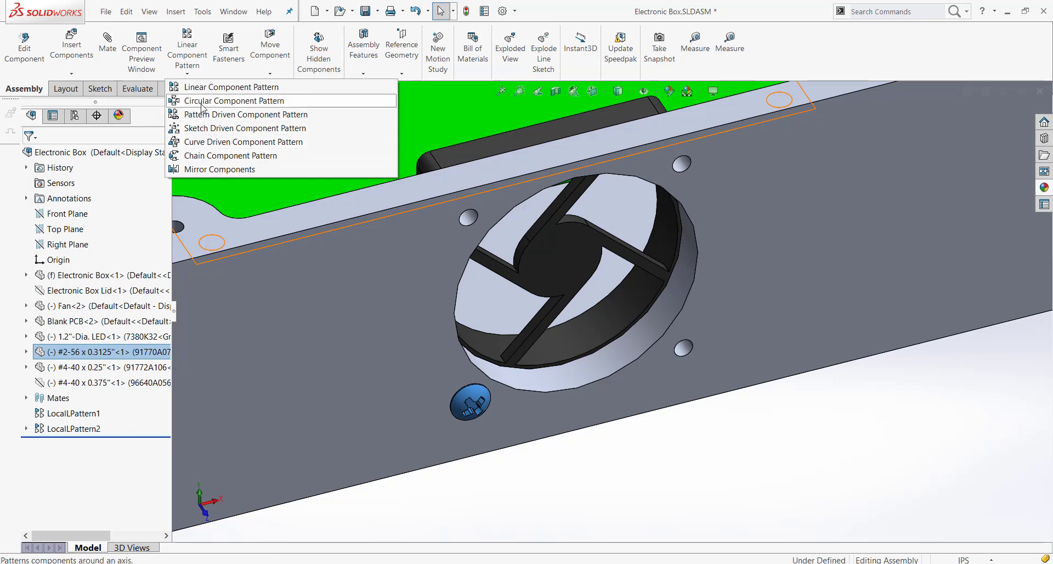
left_click(203, 101)
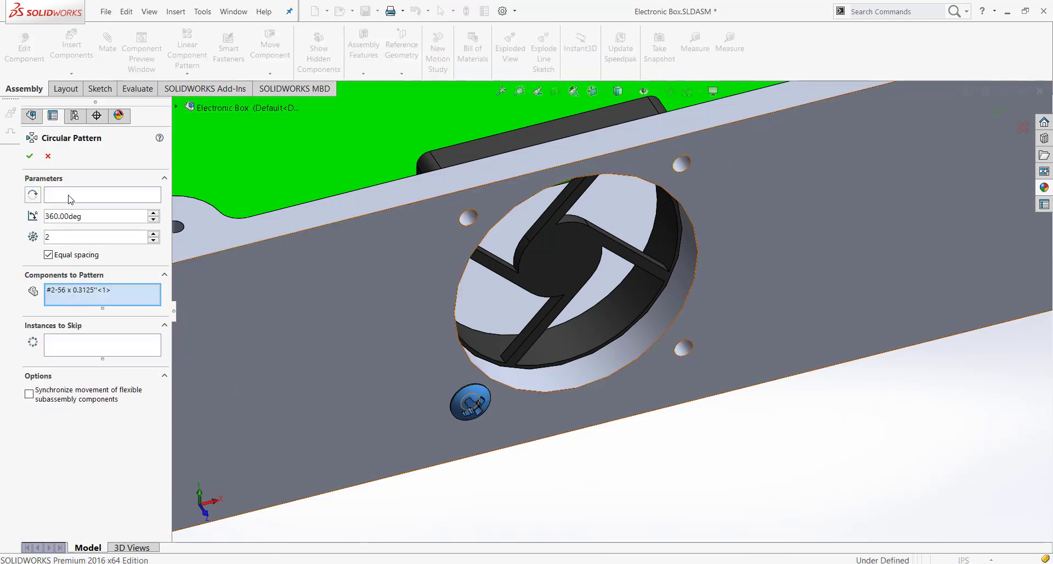
left_click(66, 196)
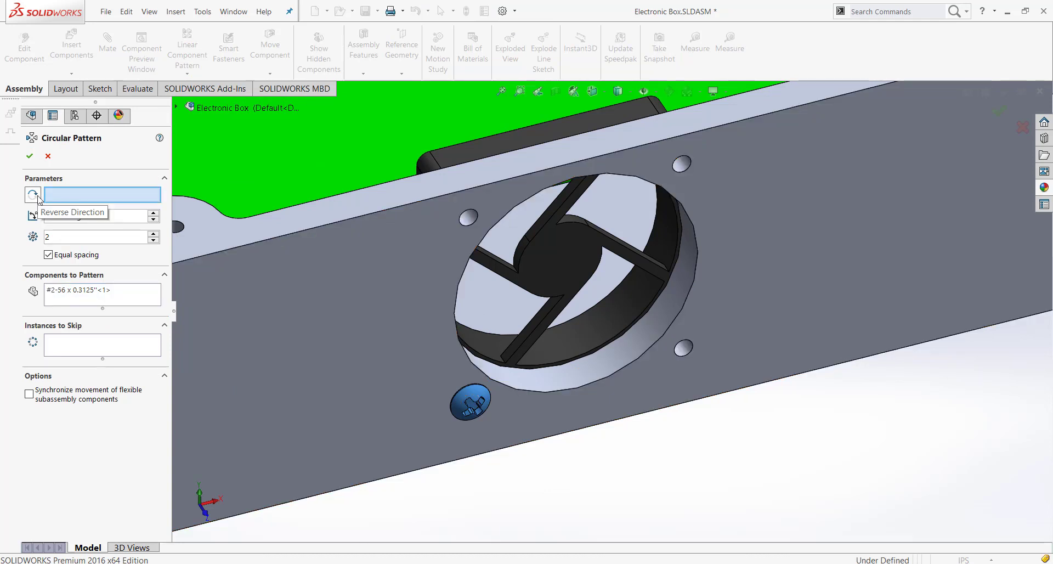
left_click(693, 224)
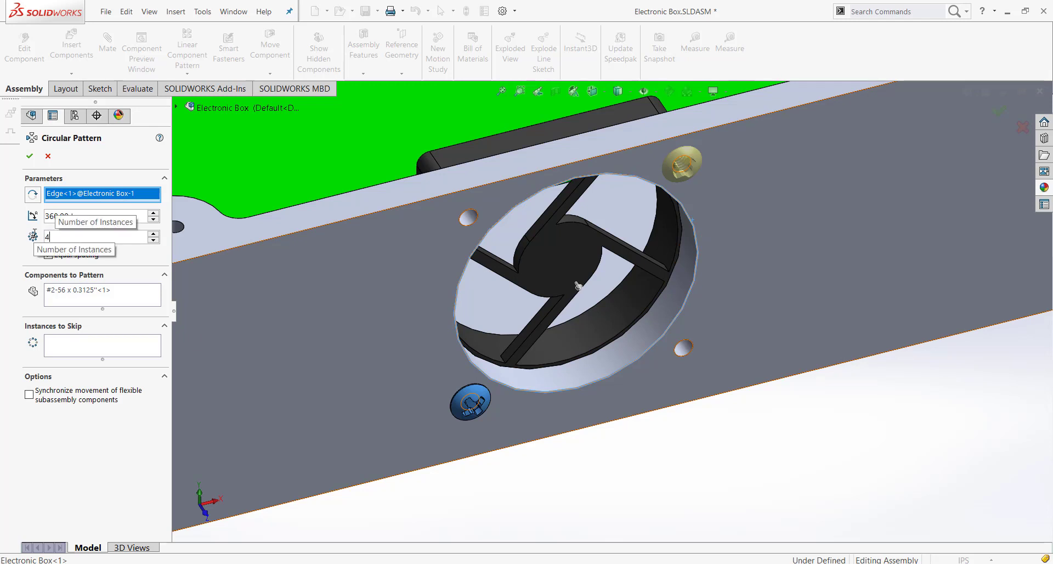
key("Return")
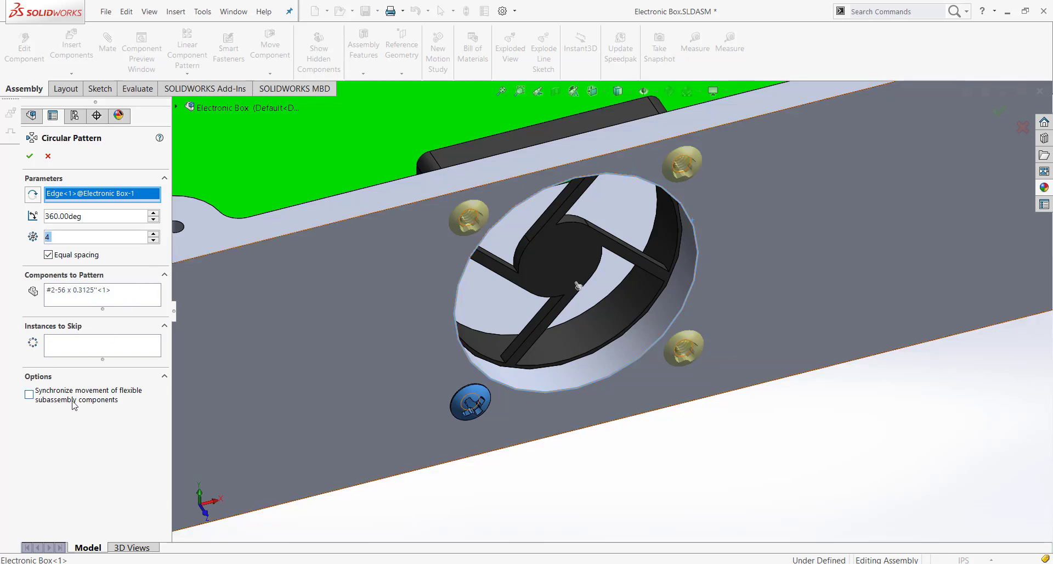
left_click(31, 157)
Review the patterned screws around the fan opening and the settings of their circular pattern, leaving them unchanged.
scroll(665, 448, "up", 3)
scroll(609, 272, "down", 3)
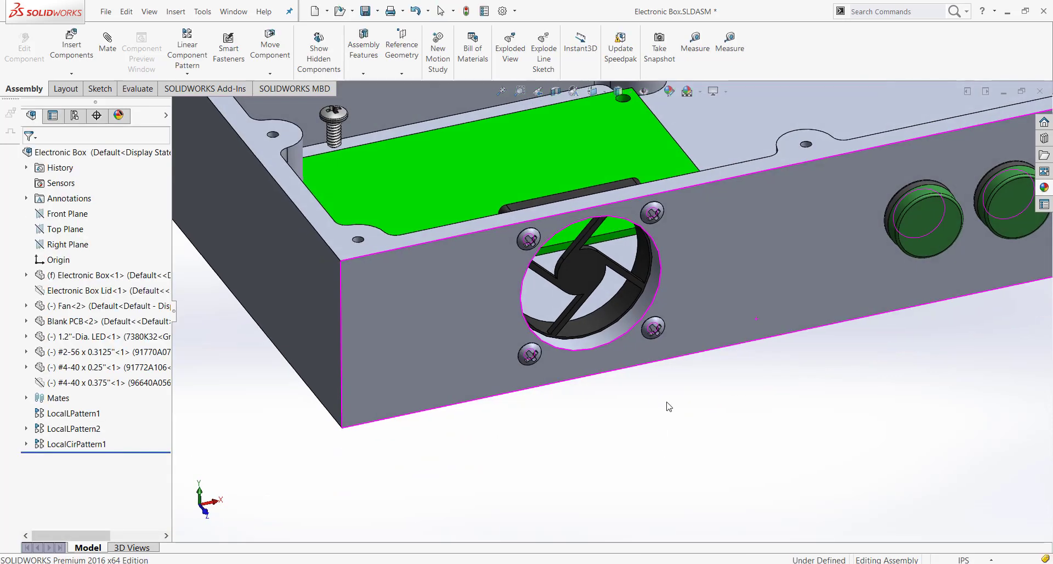
scroll(625, 310, "up", 2)
scroll(606, 328, "down", 2)
middle_click_drag(510, 413, 620, 324)
right_click(60, 443)
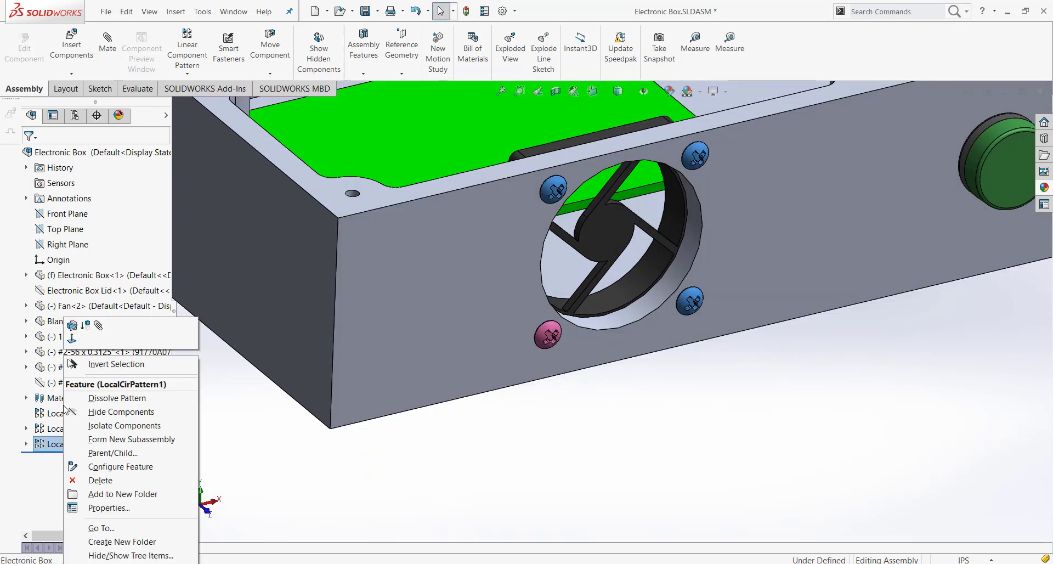
left_click(71, 325)
scroll(578, 306, "down", 2)
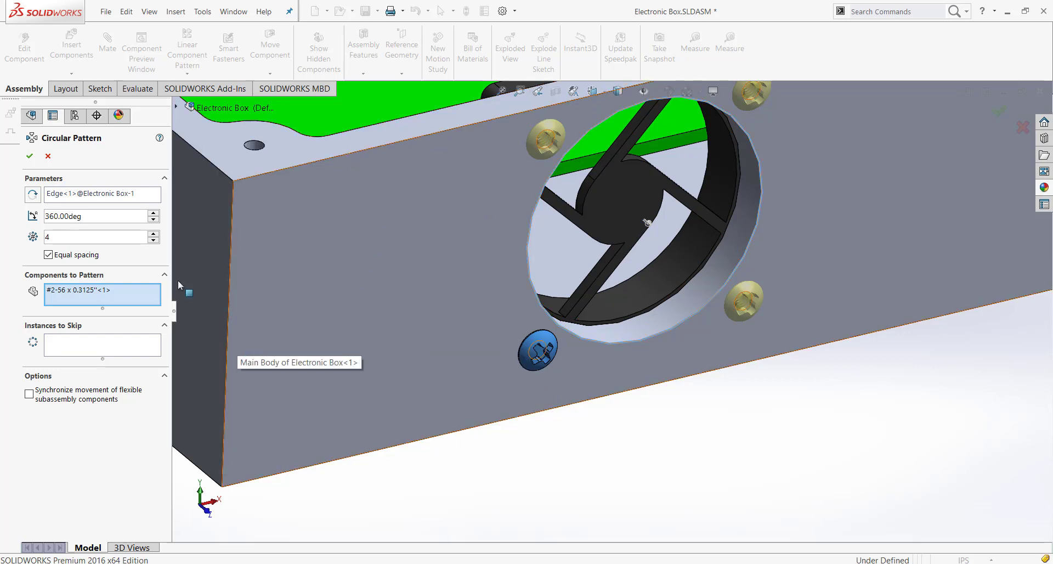
left_click(29, 157)
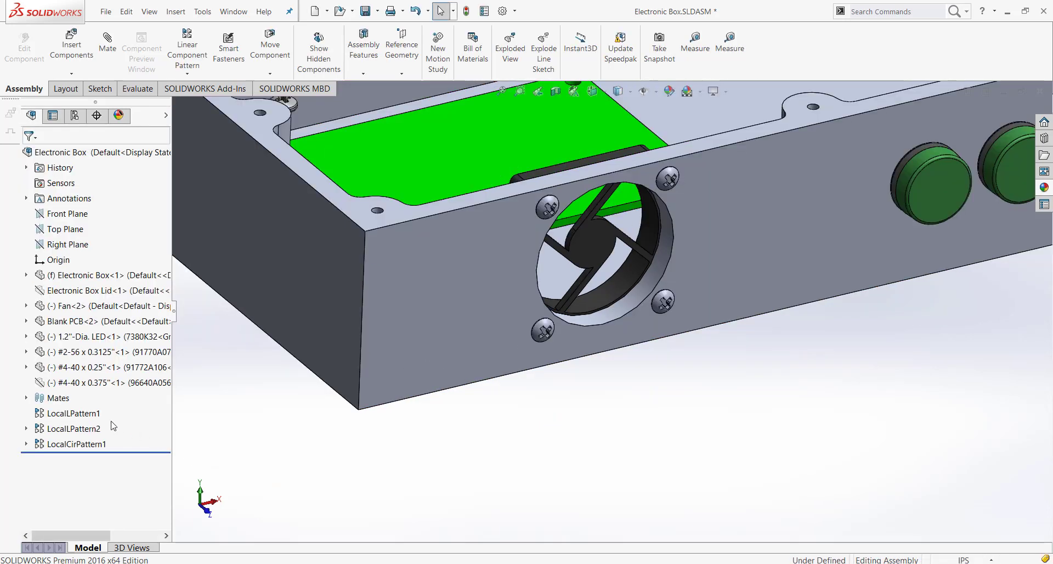
Highlight the circular pattern's screws and examine them together with the LEDs, the PCB and the rest of the box.
left_click(77, 444)
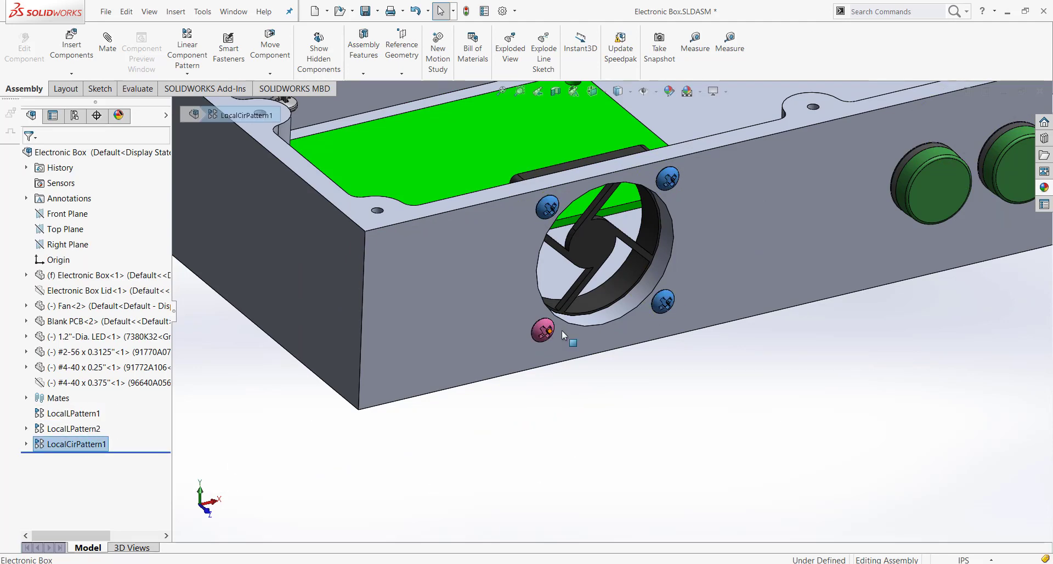
scroll(547, 337, "down", 3)
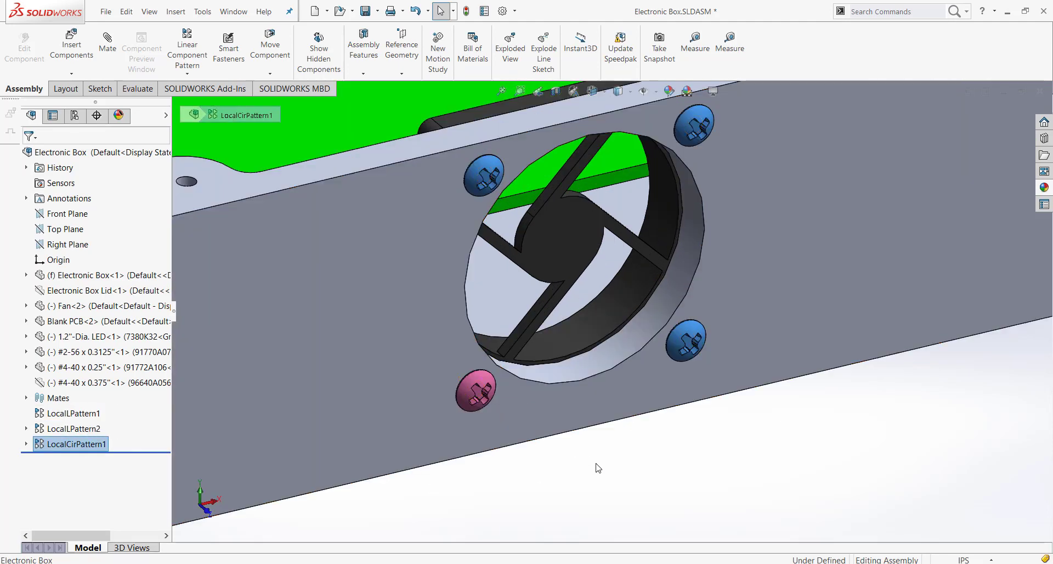
left_click(654, 469)
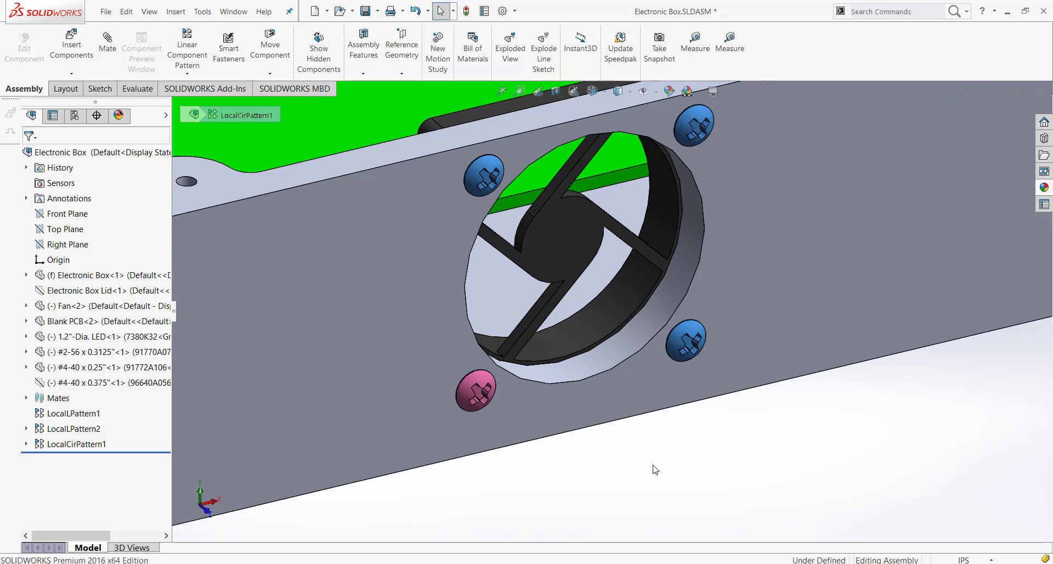
key("f")
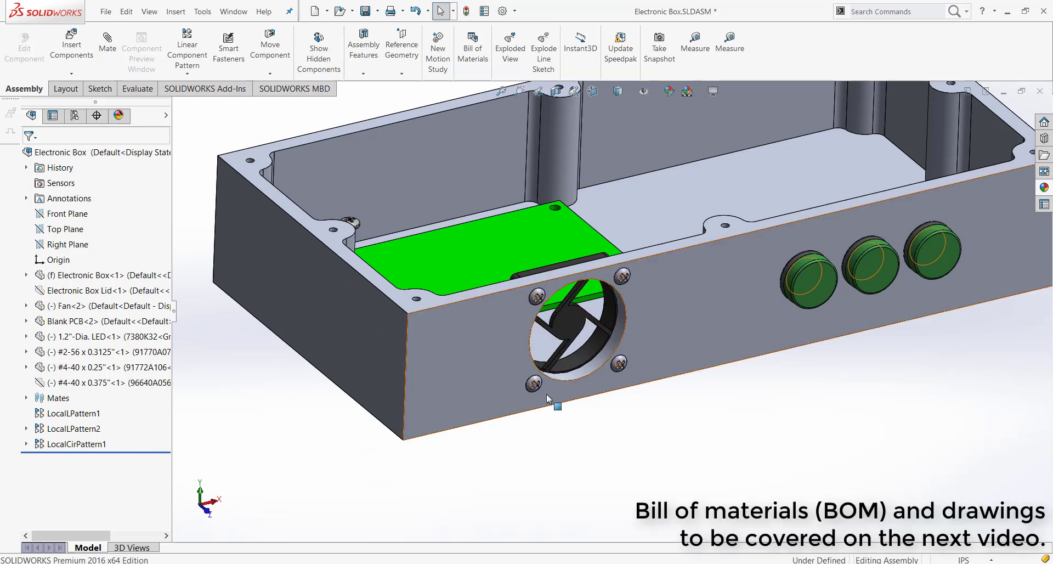
scroll(647, 287, "up", 3)
scroll(619, 282, "down", 2)
middle_click_drag(619, 282, 617, 324)
scroll(600, 300, "up", 3)
scroll(560, 259, "down", 2)
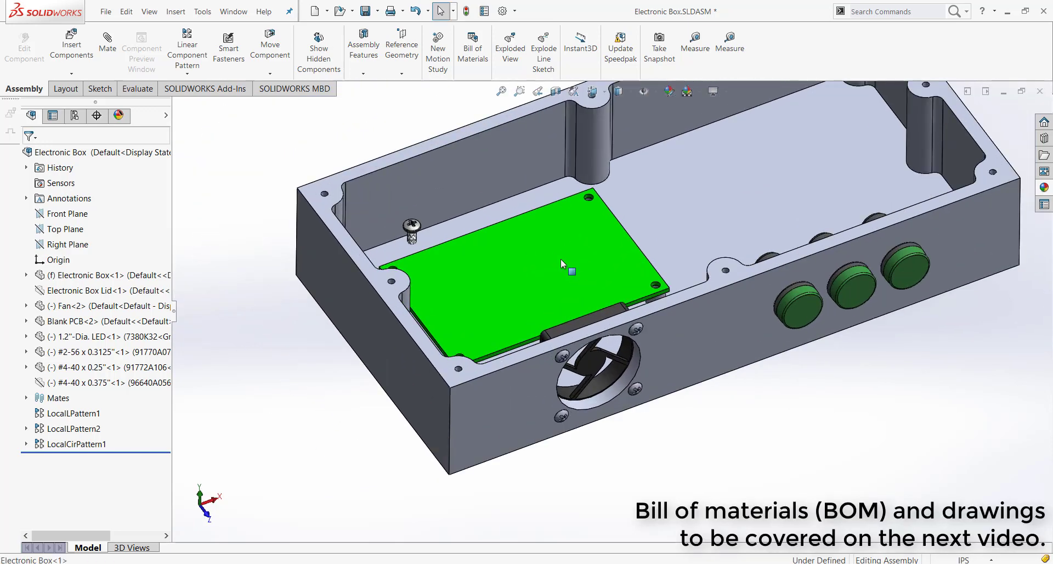
scroll(561, 259, "up", 2)
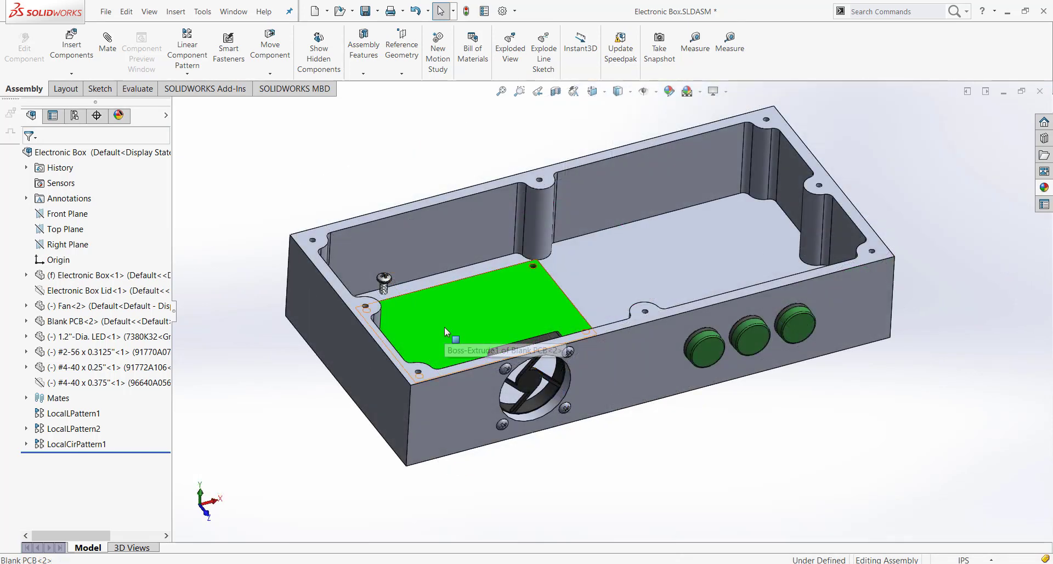
Mate the #4-40 x 0.25" screw concentric with the rear-left corner hole of the green PCB.
scroll(476, 327, "down", 3)
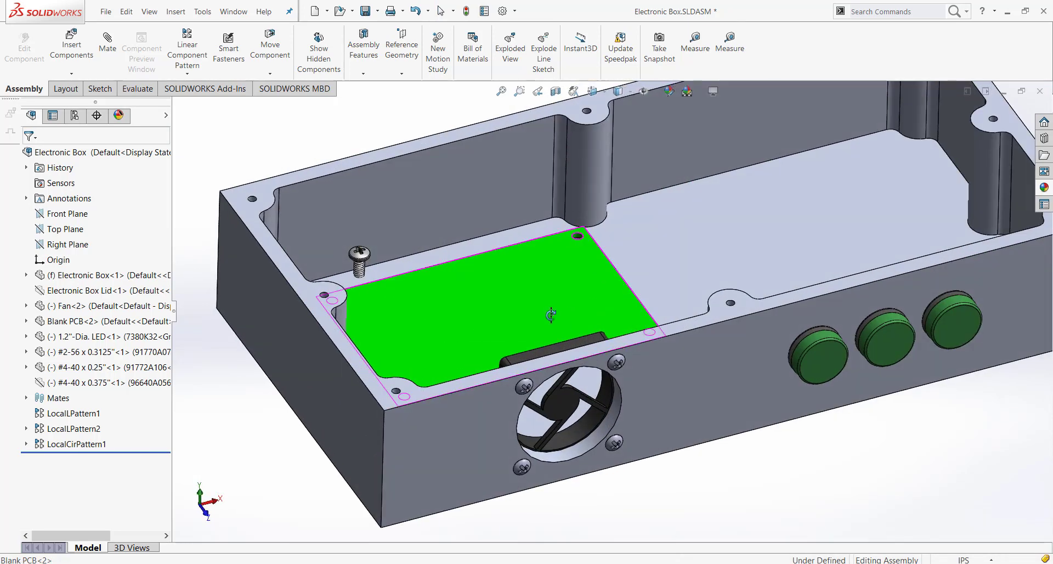
scroll(504, 324, "down", 2)
scroll(499, 320, "down", 3)
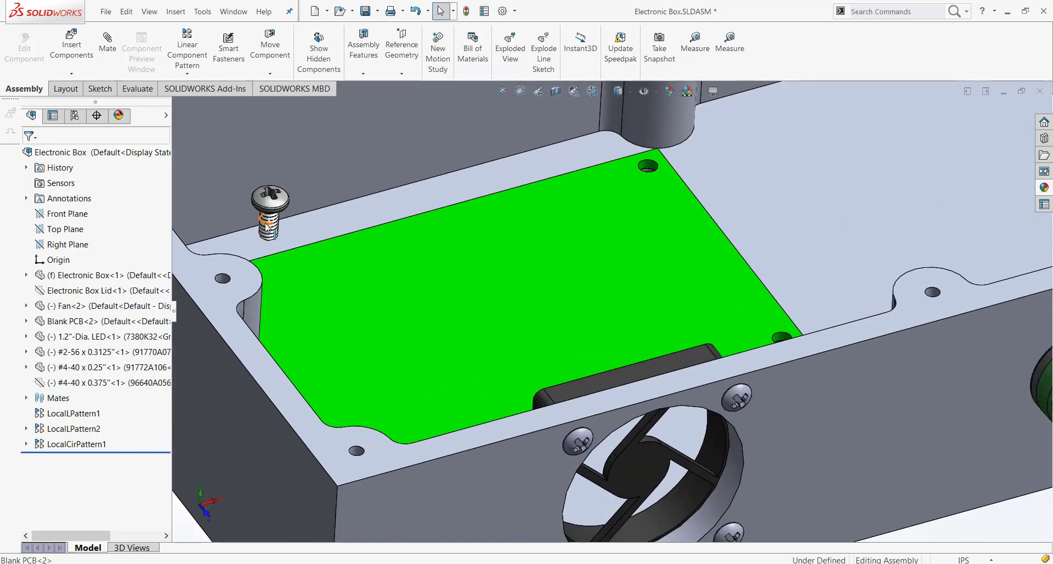
scroll(371, 236, "down", 4)
left_click_drag(333, 210, 404, 234)
scroll(404, 235, "up", 3)
scroll(567, 305, "down", 4)
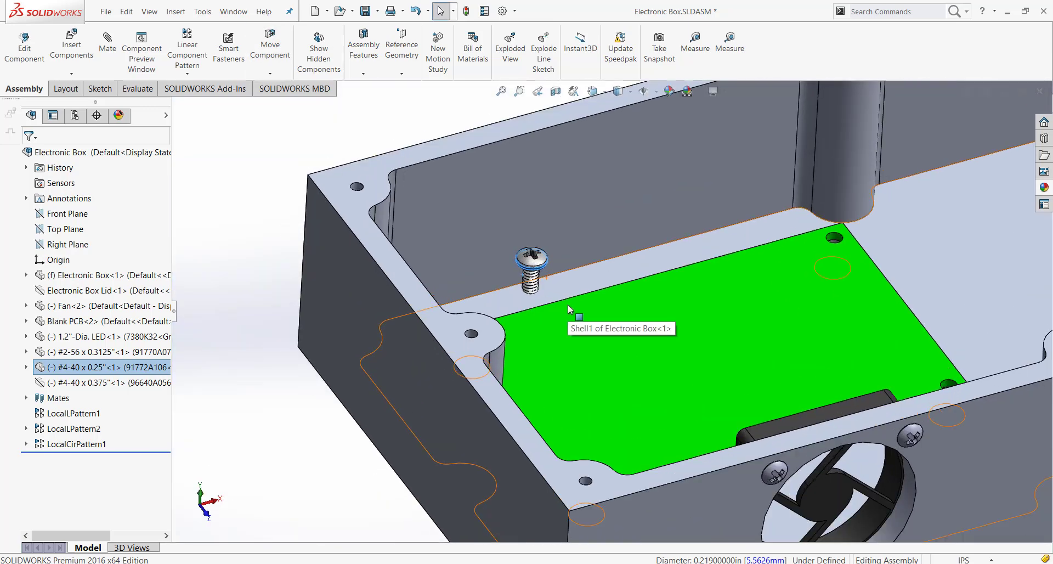
scroll(552, 271, "down", 2)
scroll(561, 313, "up", 3)
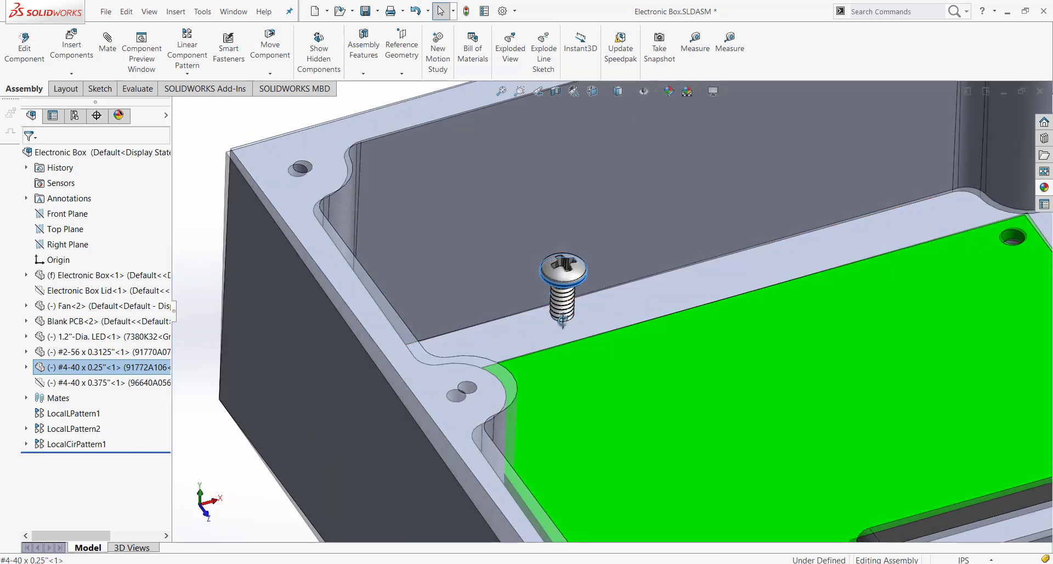
scroll(556, 328, "down", 3)
middle_click_drag(556, 328, 384, 417)
left_click(364, 427, "ctrl")
left_click(436, 415)
Mate the underside of the #4-40 x 0.25" screw's head coincident with the top face of the PCB.
left_click_drag(384, 395, 364, 93)
scroll(426, 244, "up", 7)
left_click_drag(542, 264, 489, 172)
left_click(638, 348)
middle_click_drag(633, 331, 552, 299)
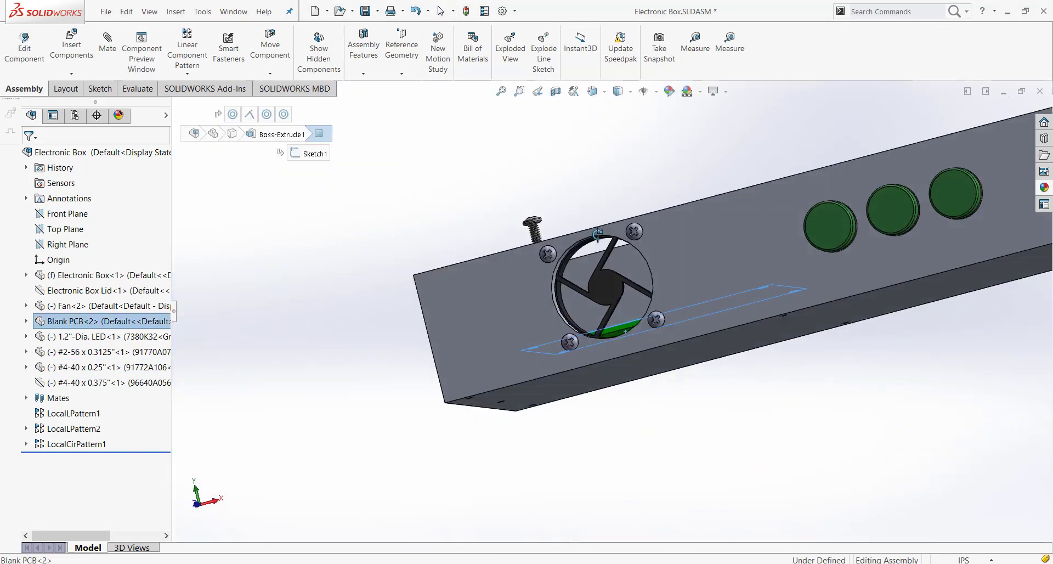
scroll(552, 298, "down", 5)
left_click(560, 294, "ctrl")
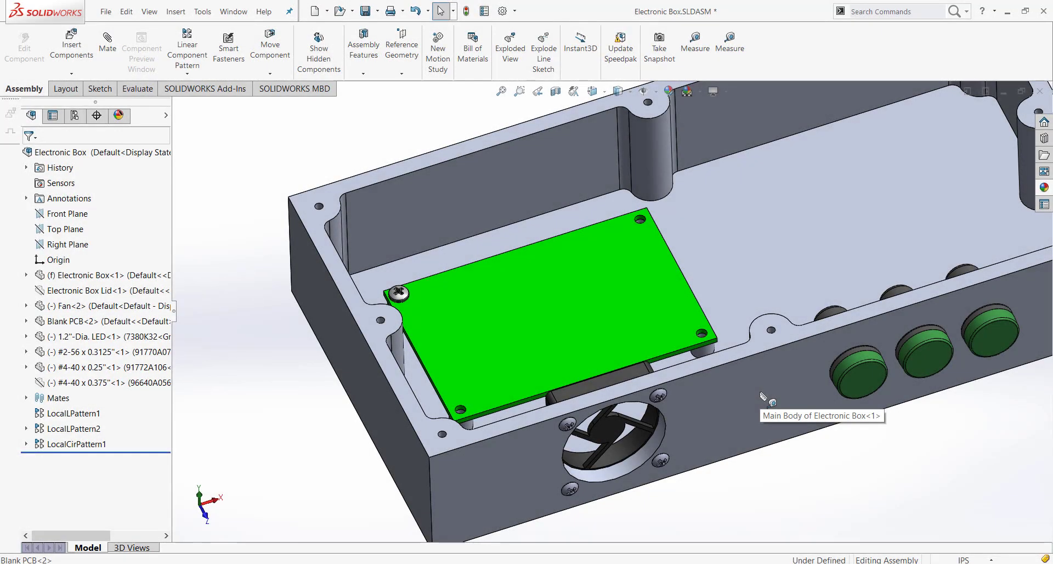
Set up a linear component pattern of the #4-40 x 0.25" screw along the PCB's long rear edge, with the direction reversed and 2 instances.
scroll(701, 386, "down", 3)
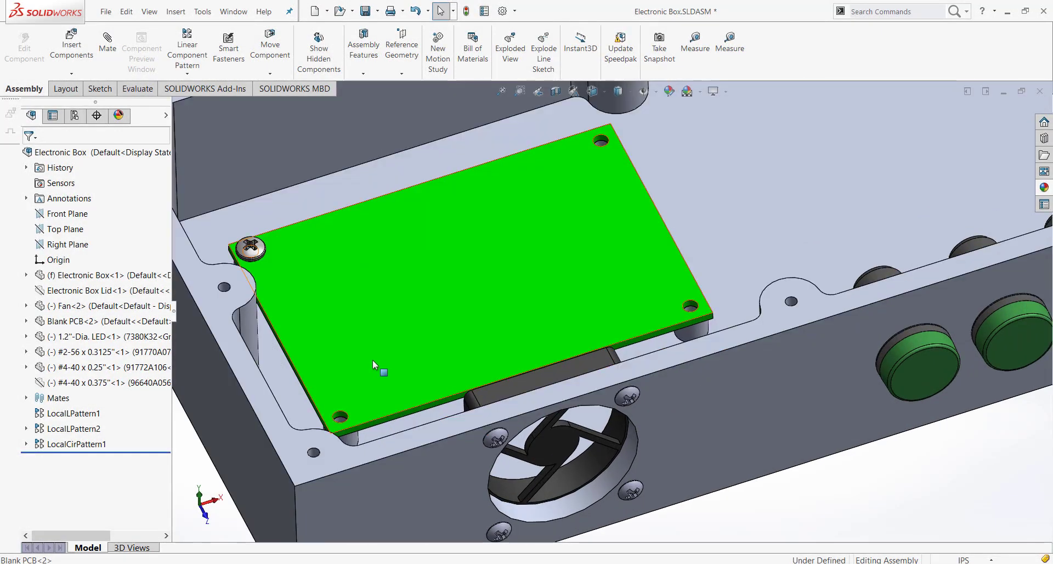
scroll(373, 359, "up", 2)
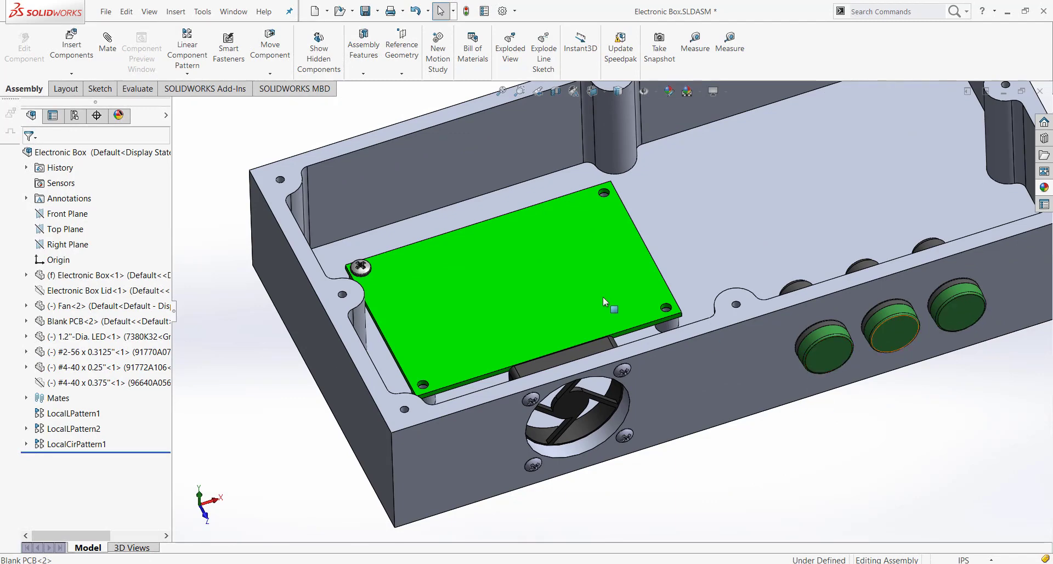
scroll(557, 375, "down", 2)
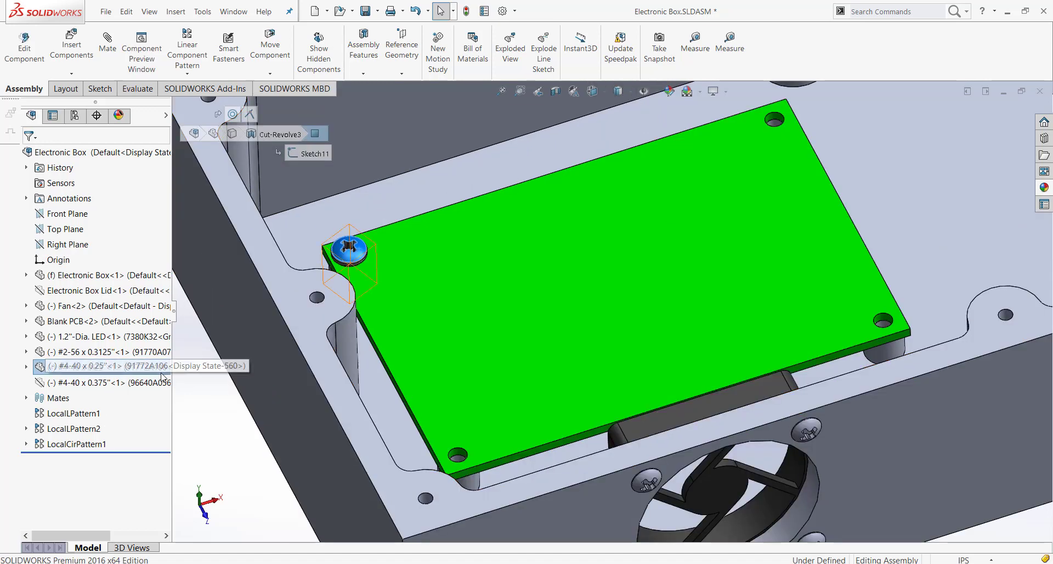
left_click(162, 373)
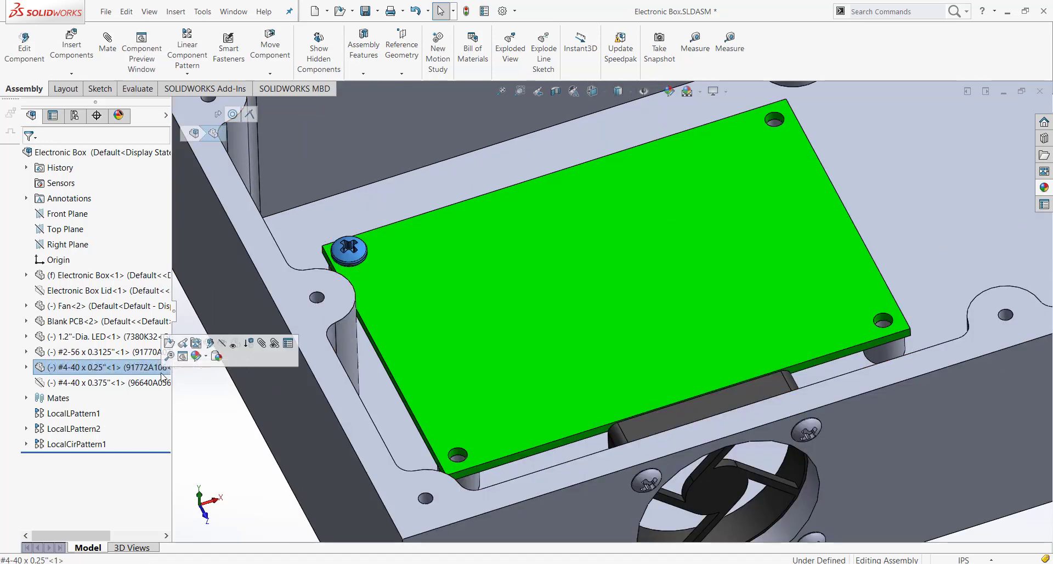
scroll(869, 226, "up", 3)
scroll(858, 232, "down", 3)
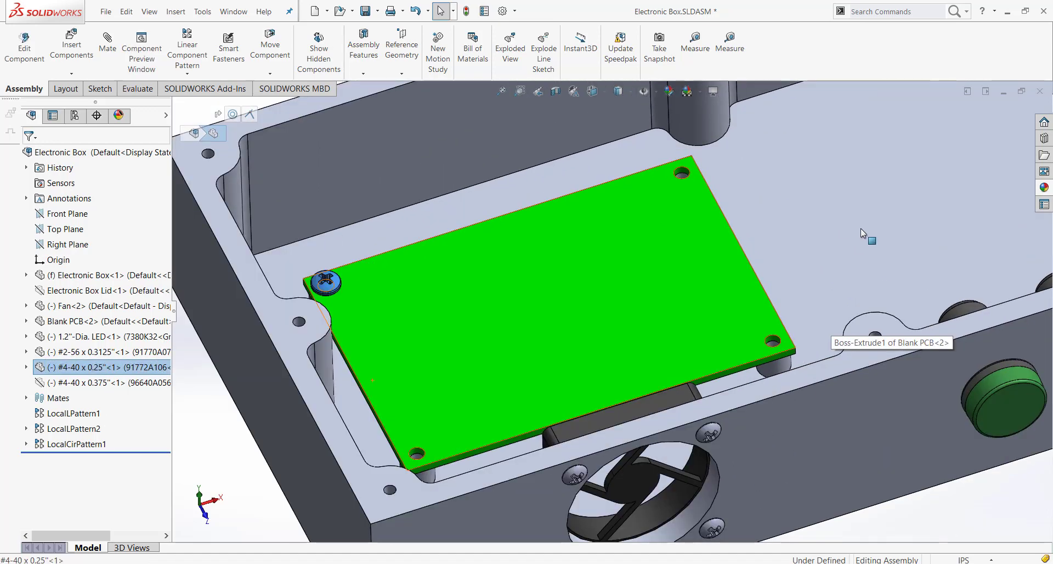
left_click(195, 56)
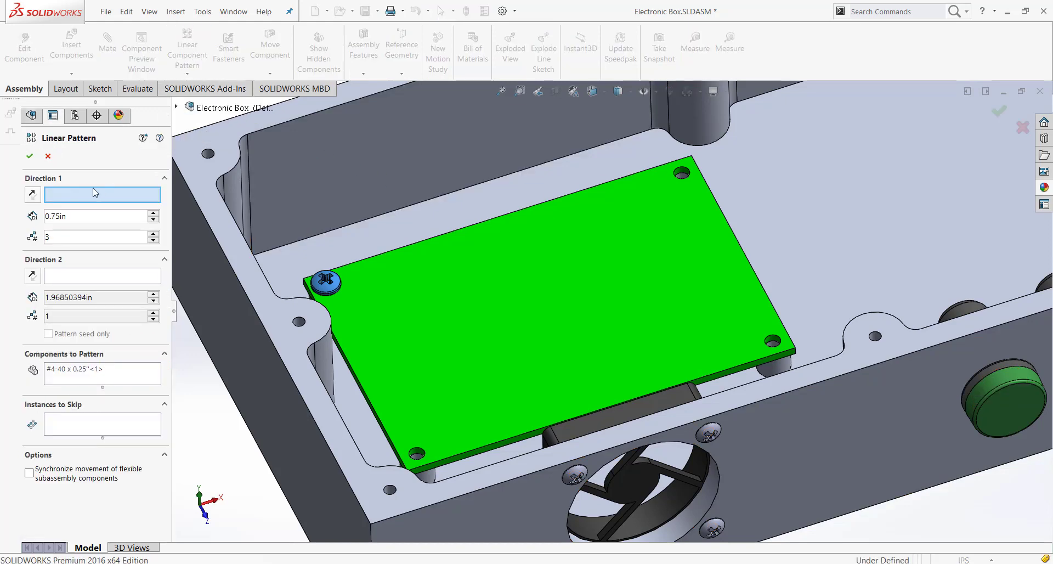
left_click(453, 229)
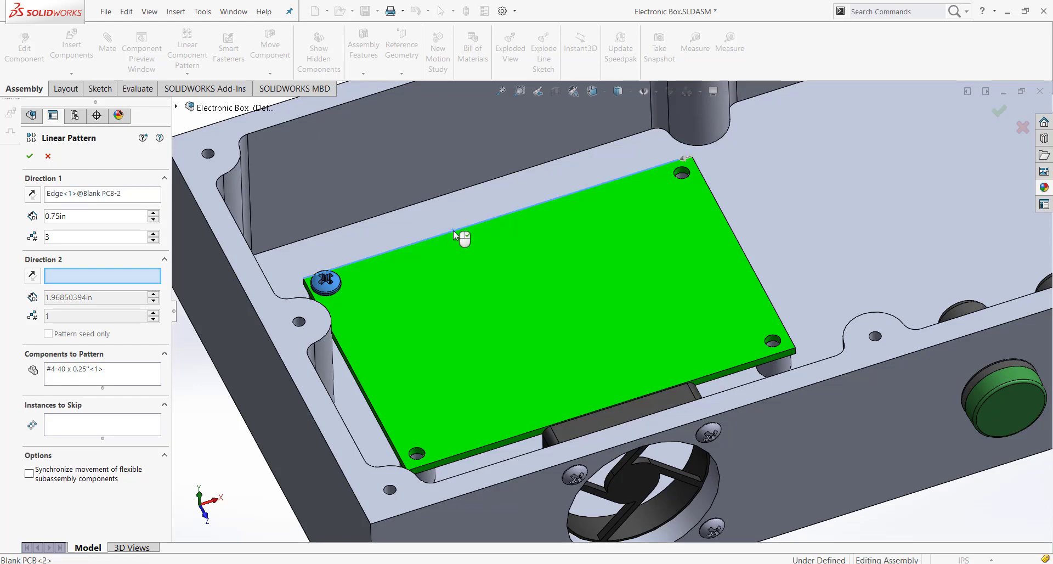
scroll(521, 281, "up", 3)
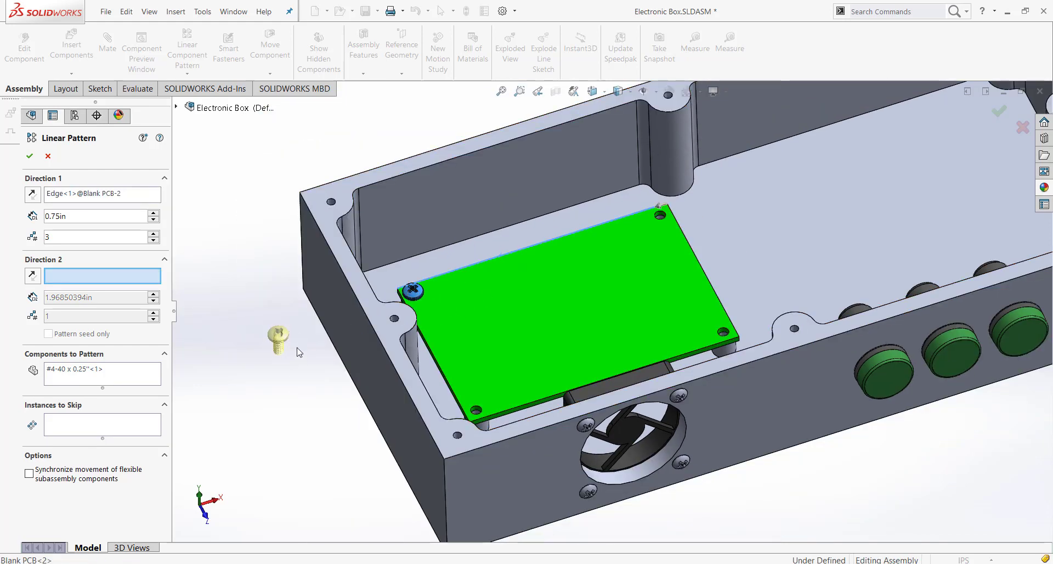
left_click(31, 195)
scroll(603, 293, "down", 2)
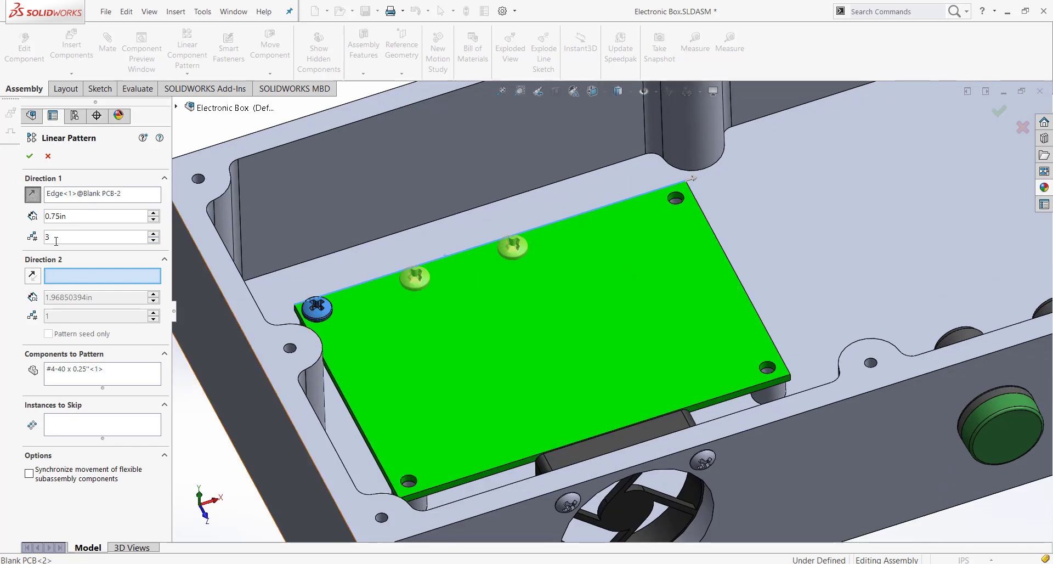
type("2")
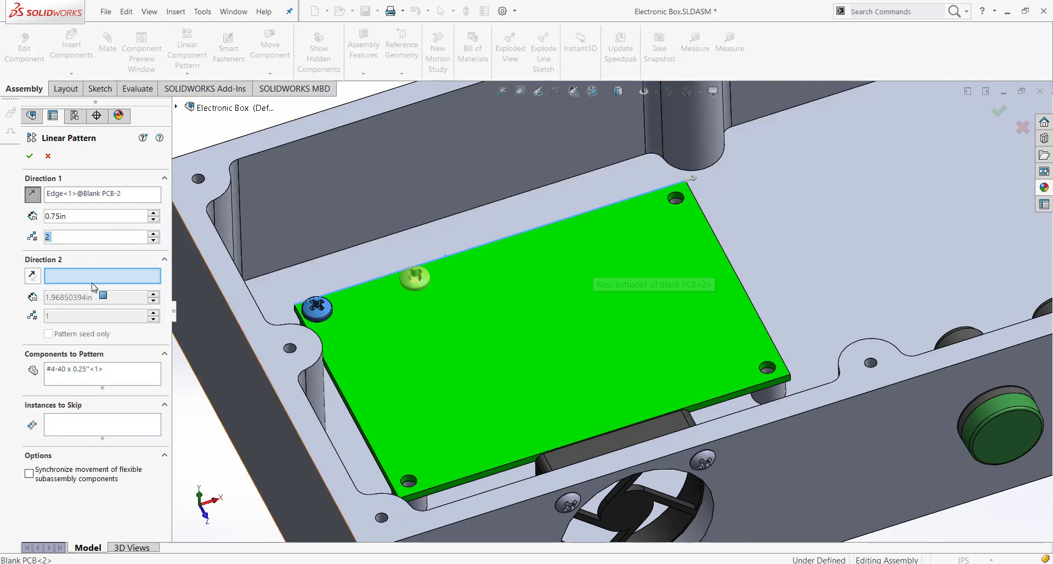
Set the screw pattern's spacing in the first direction to 2.75 in.
left_click(52, 218)
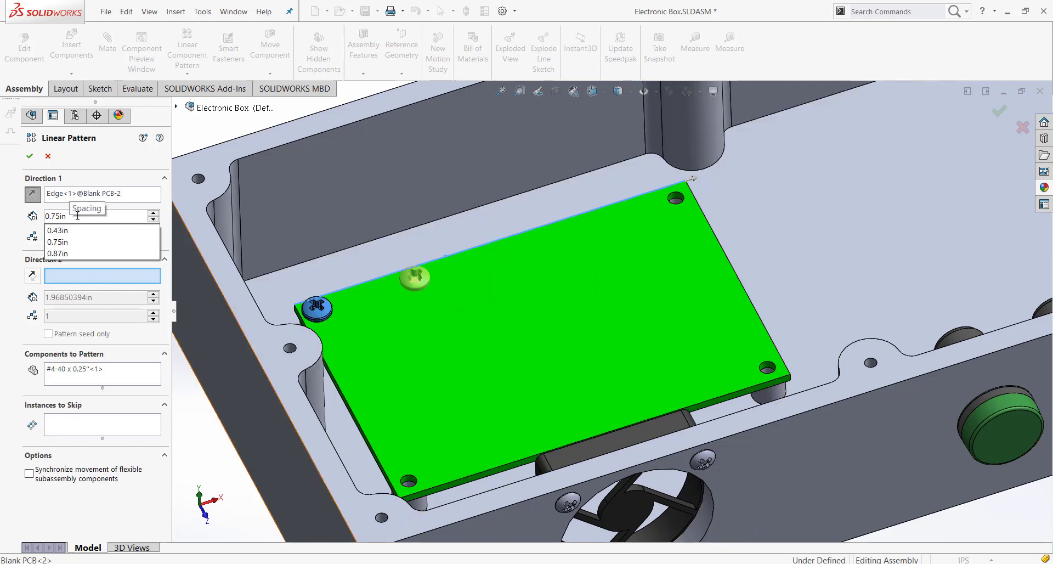
key("BackSpace")
type("2")
key("Return")
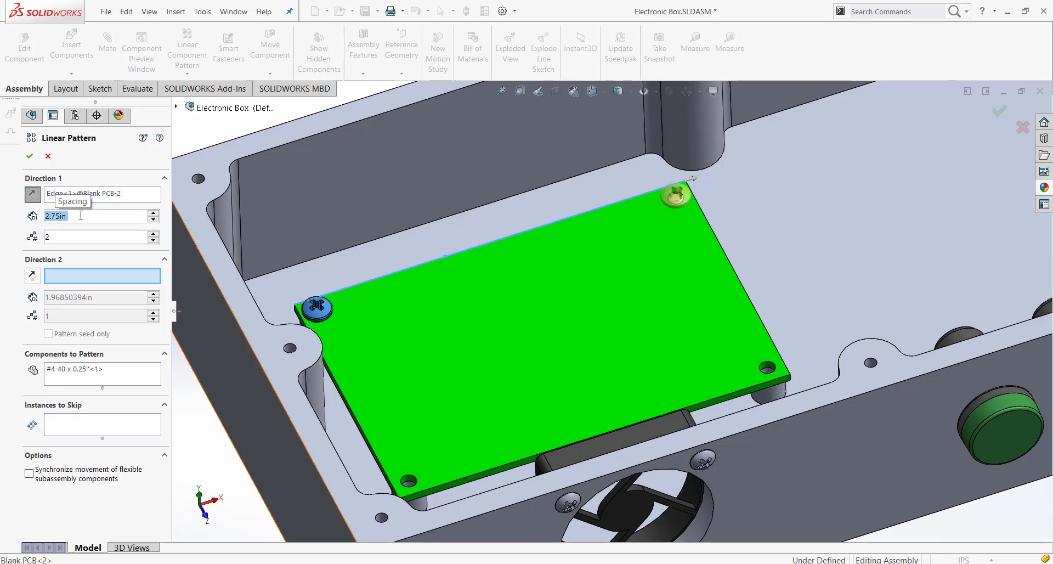
Finish the linear component pattern of the #4-40 x 0.25" screw along the PCB's rear edge.
left_click(31, 156)
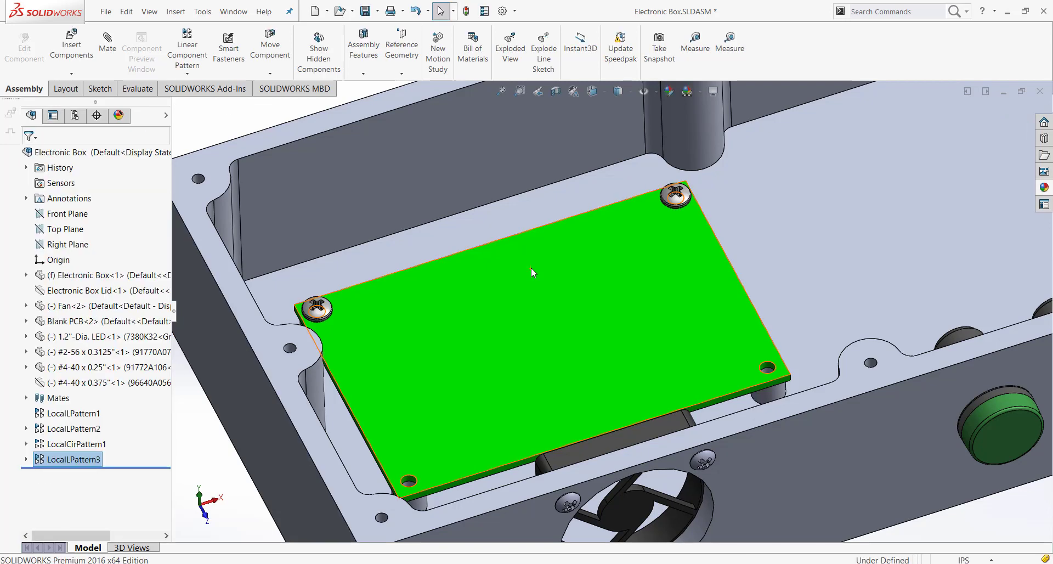
key("z")
key("Return")
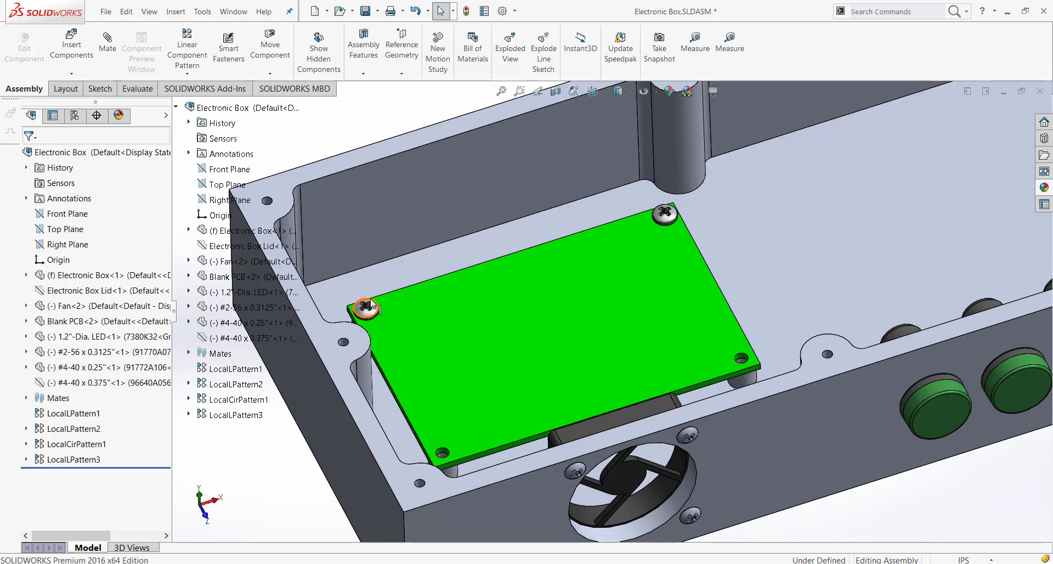
left_click(379, 315)
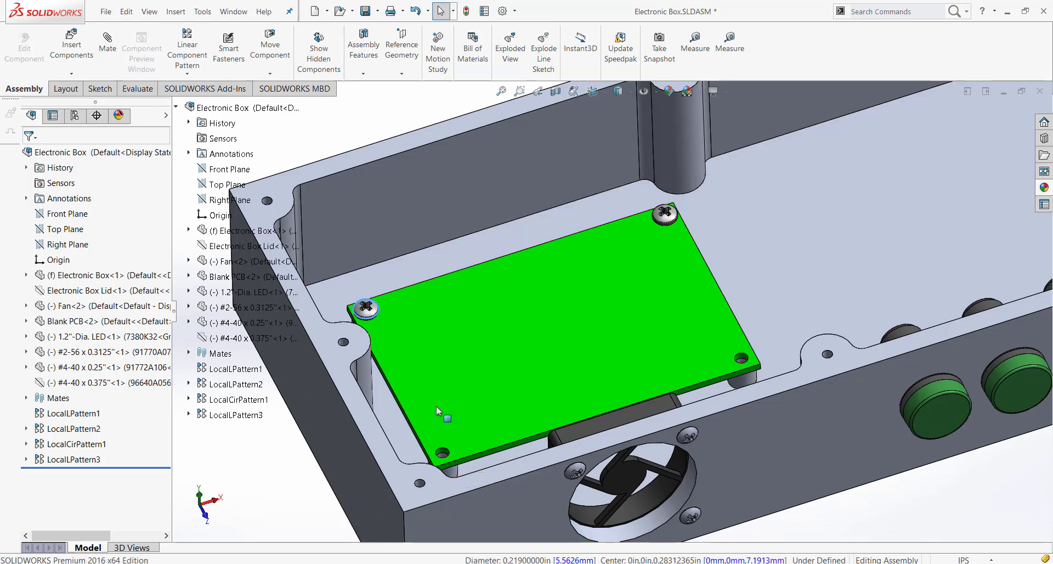
left_click(447, 453)
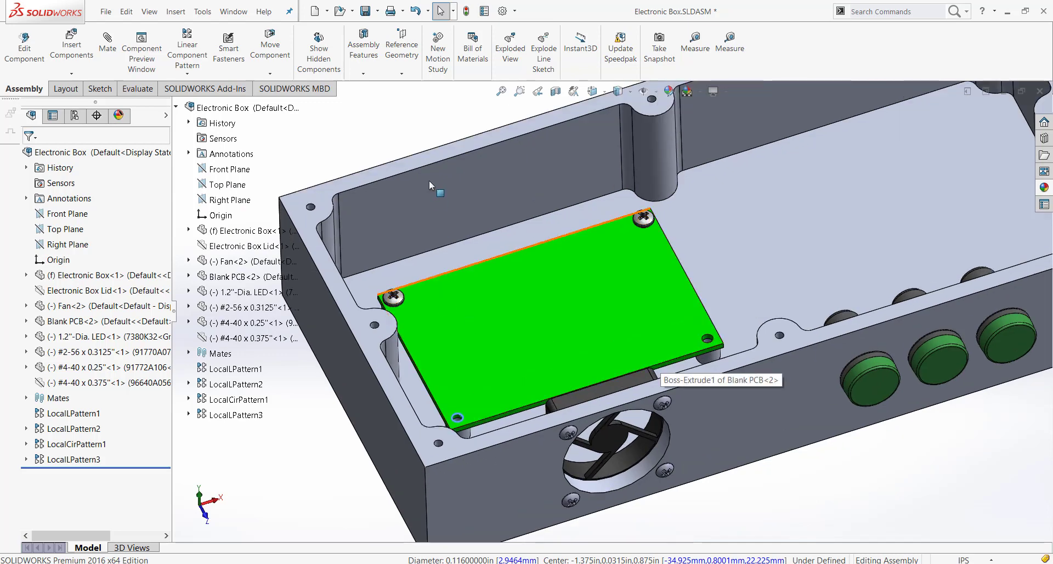
left_click(376, 130)
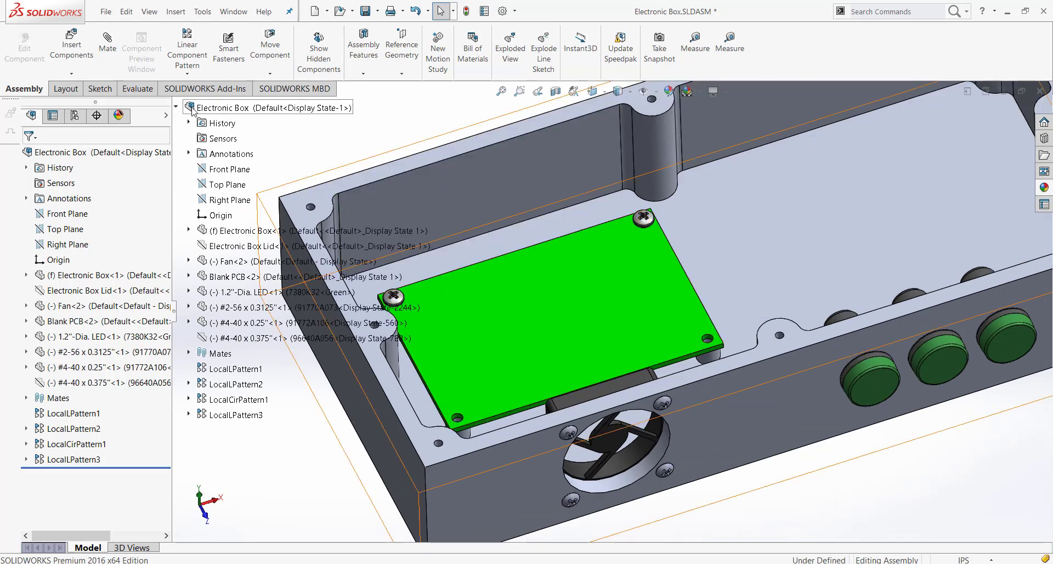
Mirror the two #4-40 x 0.25" screws of the last linear pattern about the Blank PCB's Front Plane.
left_click(85, 461)
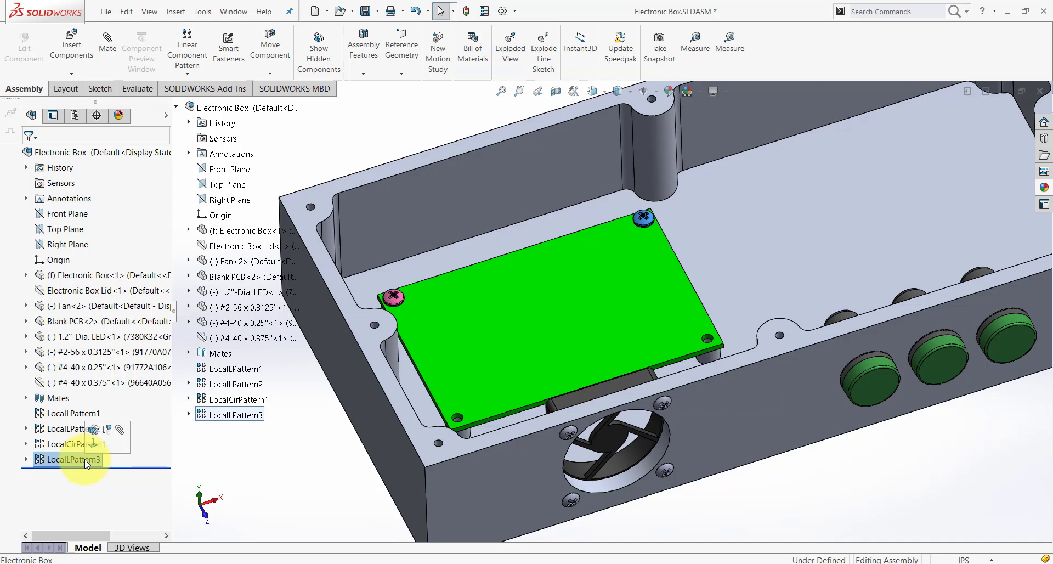
mouse_move(73, 459)
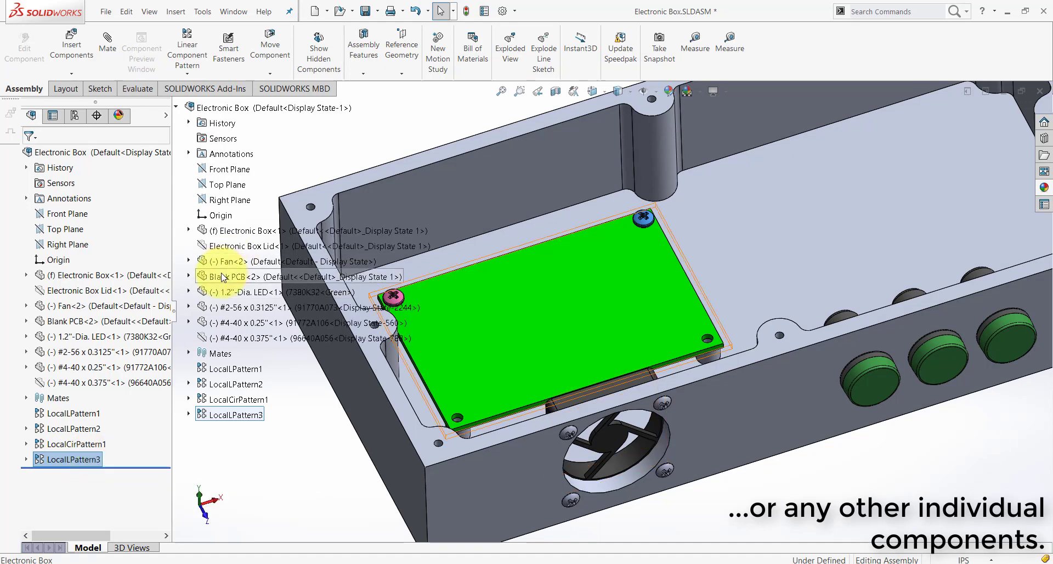
left_click(197, 76)
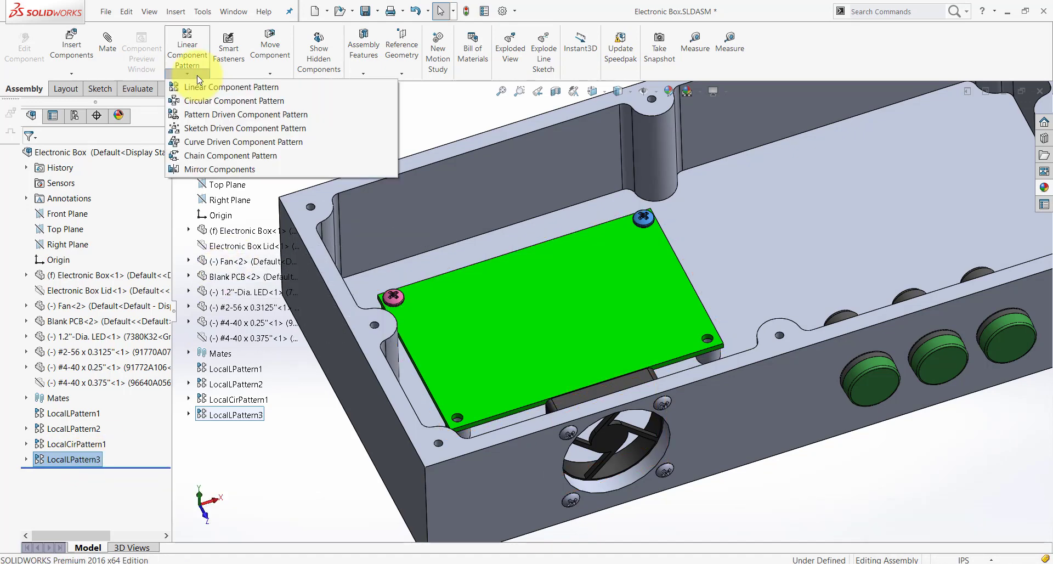
left_click(209, 170)
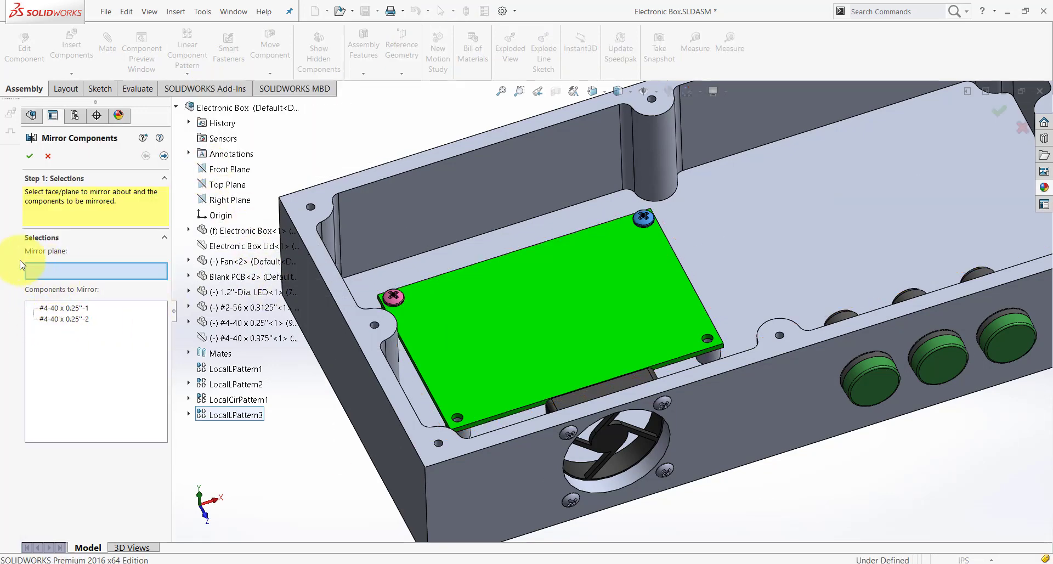
scroll(439, 395, "up", 1)
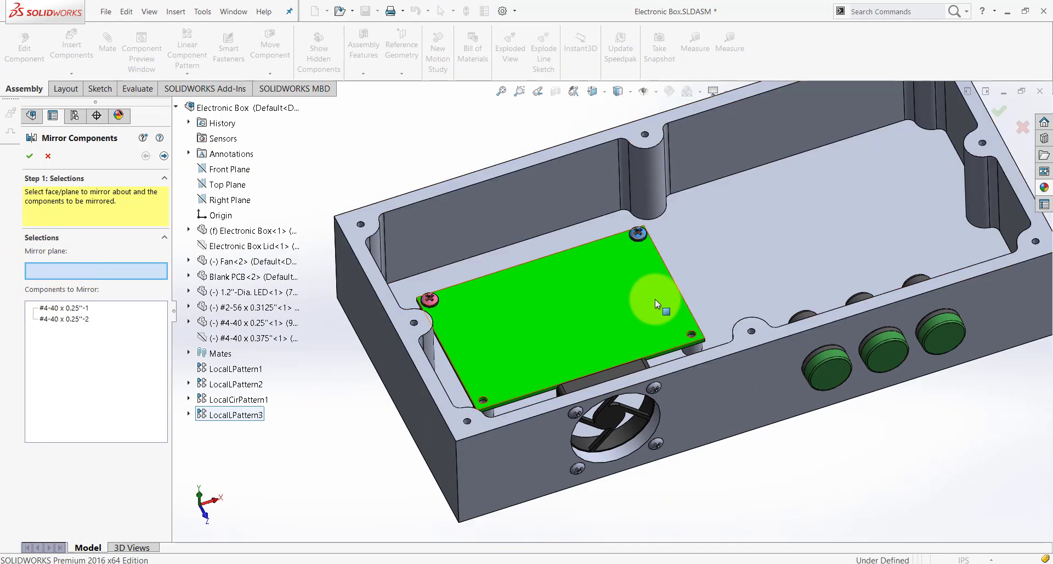
scroll(654, 299, "down", 1)
mouse_move(627, 376)
middle_mouse_down()
mouse_move(630, 418)
mouse_move(634, 366)
mouse_move(630, 381)
middle_mouse_up()
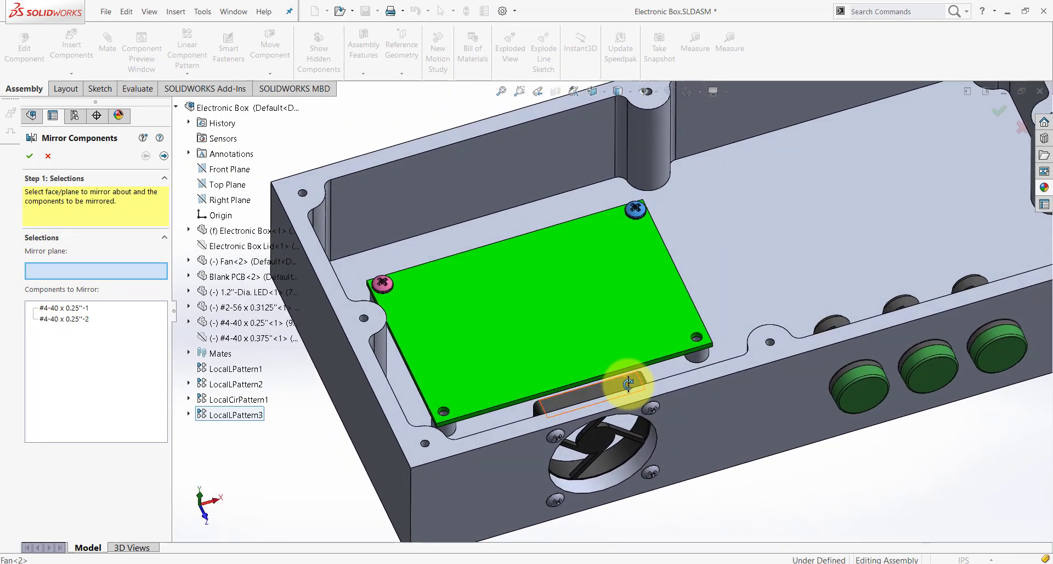
scroll(538, 363, "down", 1)
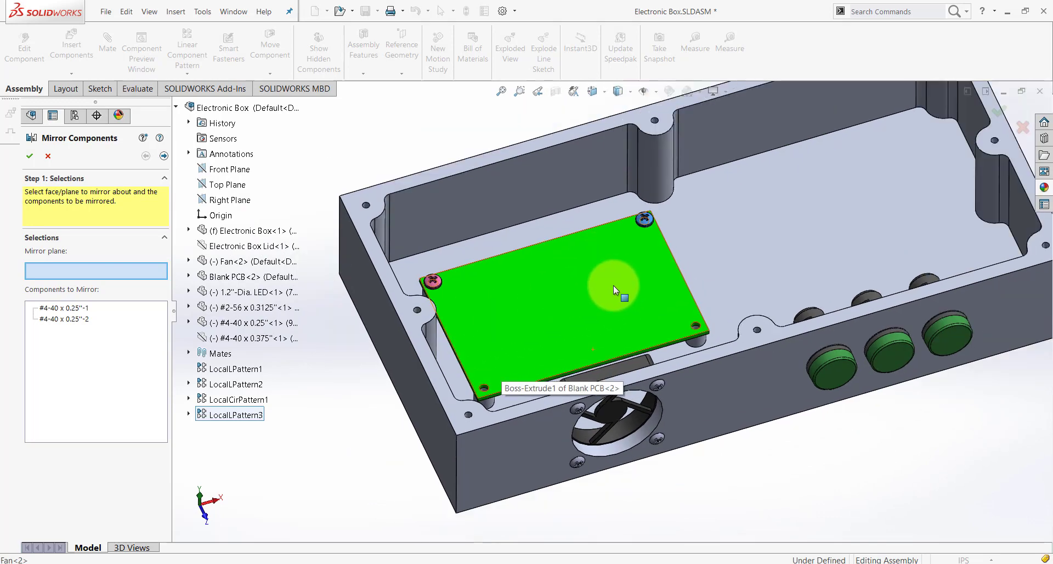
scroll(603, 307, "down", 2)
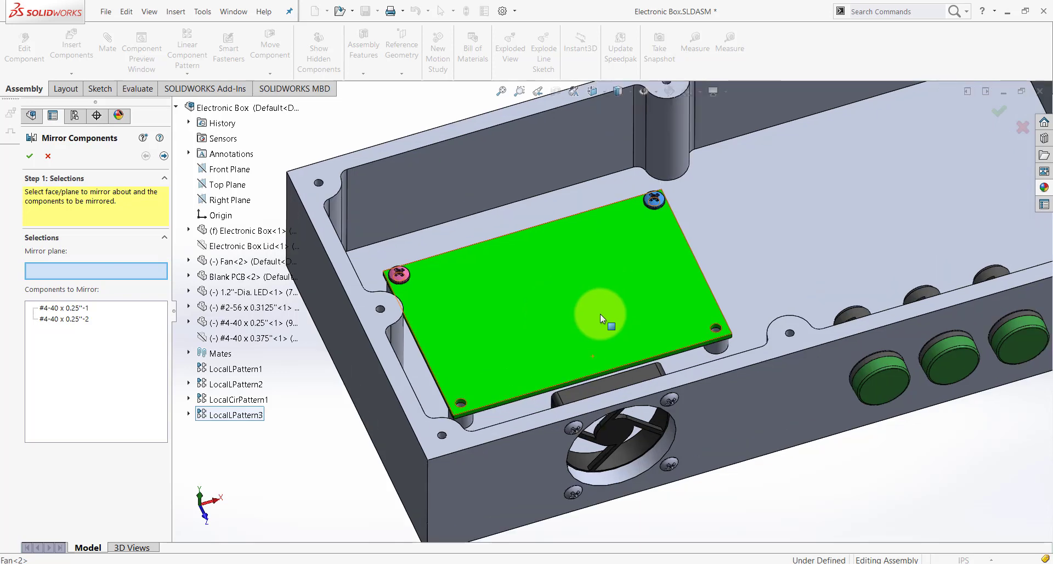
left_click(190, 277)
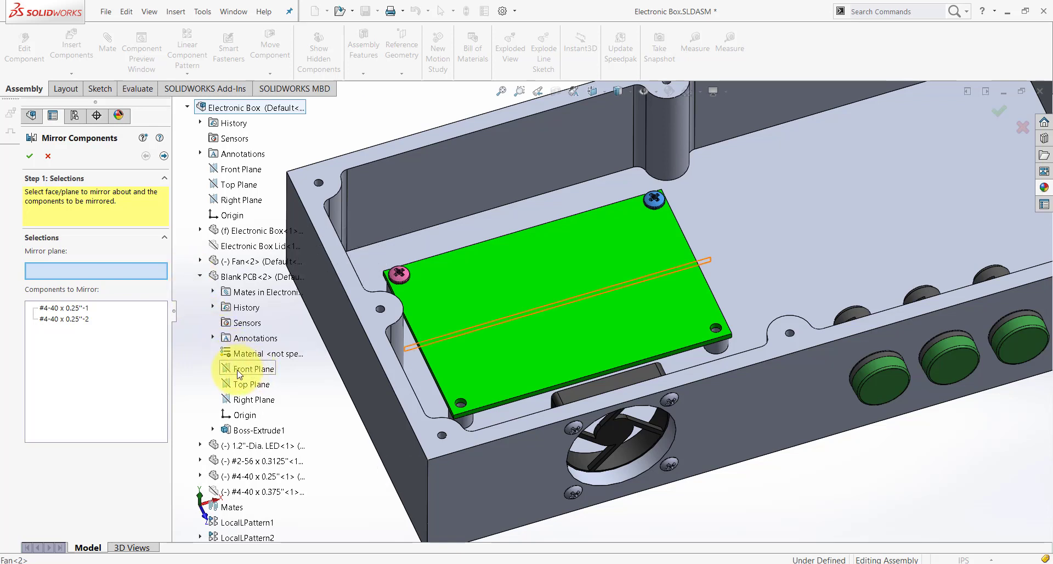
left_click(252, 371)
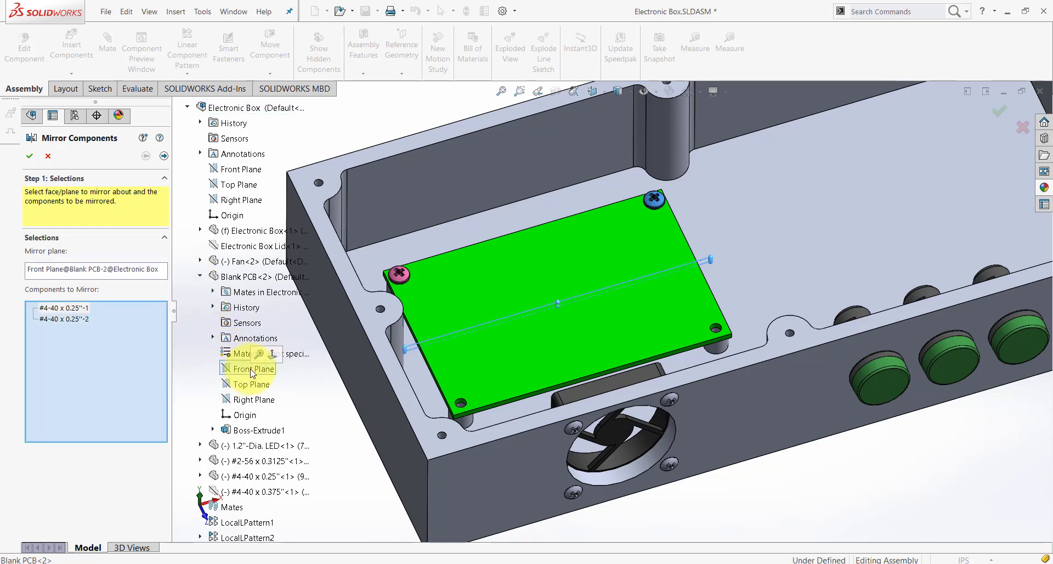
left_click(29, 157)
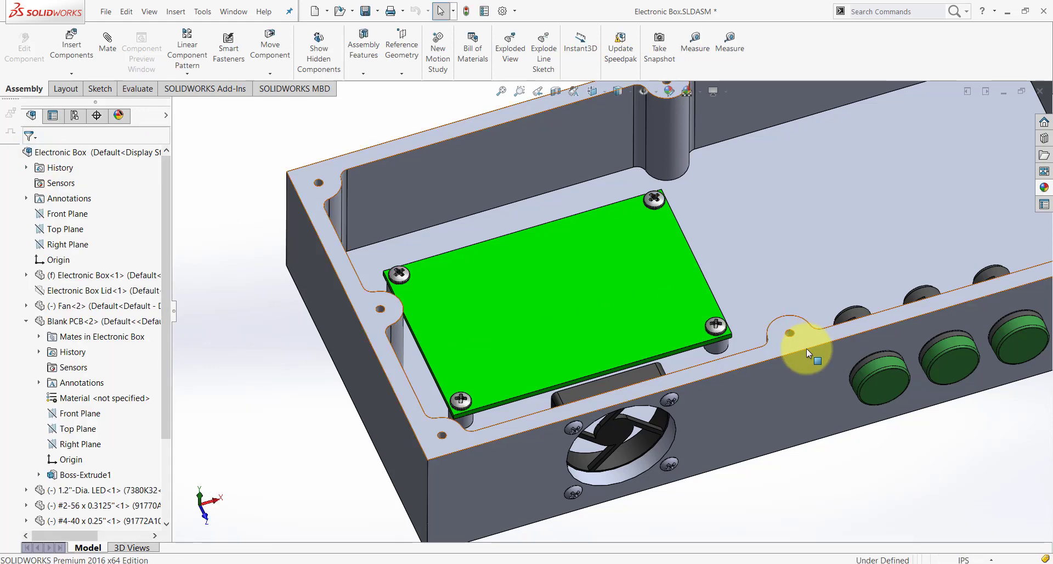
Open the green Blank PCB part from the assembly and expand its Boss-Extrude1 feature.
mouse_move(626, 417)
middle_mouse_down()
mouse_move(616, 446)
mouse_move(630, 470)
mouse_move(626, 407)
middle_mouse_up()
scroll(627, 407, "up", 3)
scroll(755, 341, "down", 1)
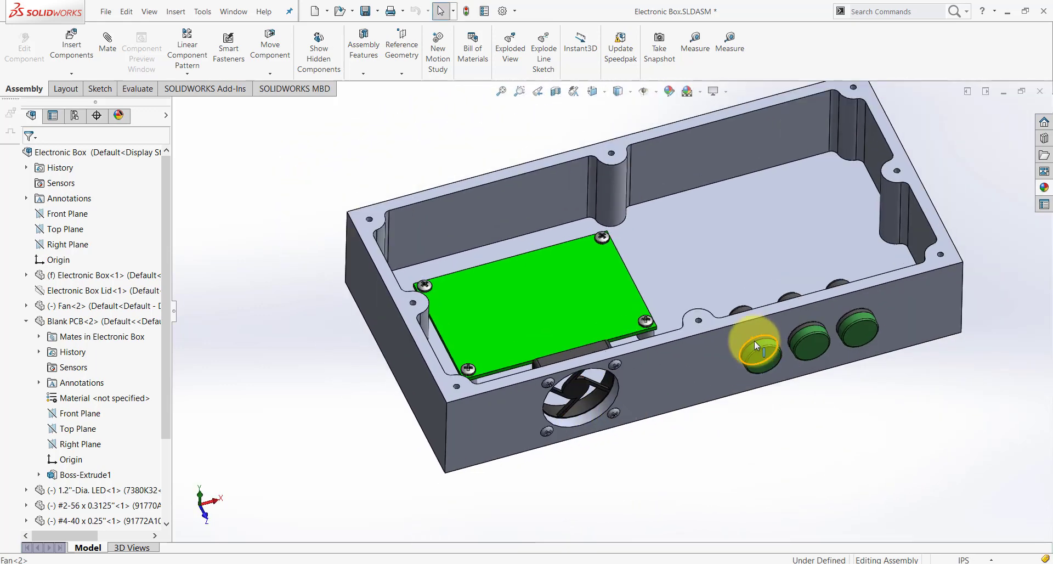
mouse_move(751, 347)
middle_mouse_down()
mouse_move(752, 331)
mouse_move(763, 352)
mouse_move(782, 313)
mouse_move(746, 350)
middle_mouse_up()
scroll(745, 350, "up", 1)
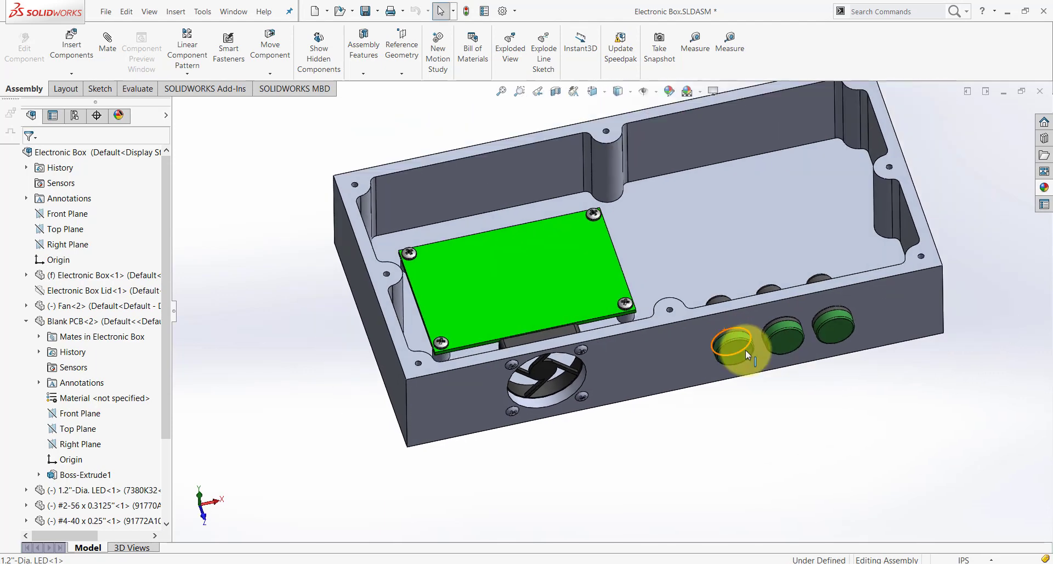
scroll(512, 287, "down", 3)
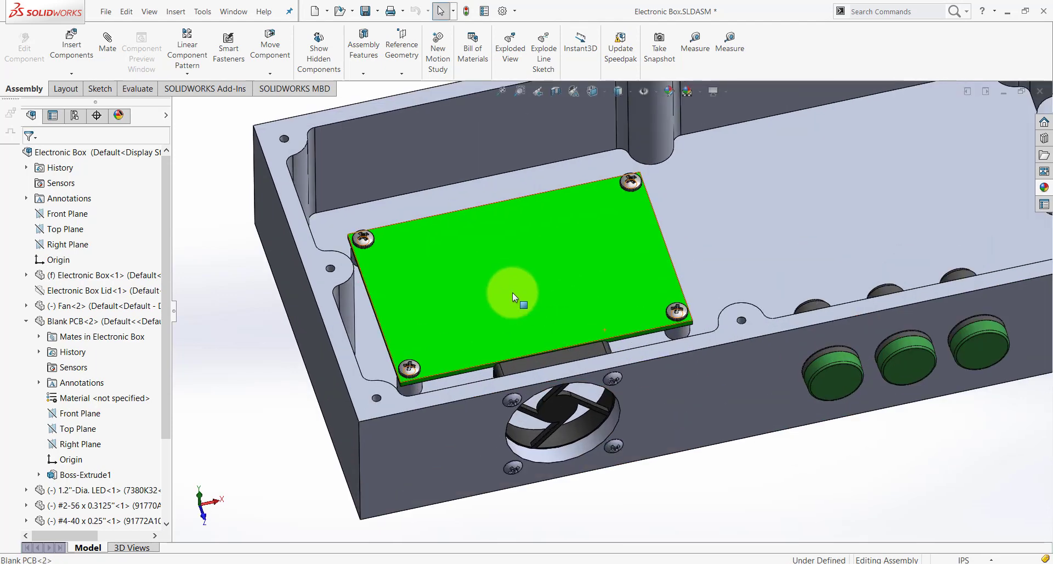
left_click(512, 290)
left_click(542, 237)
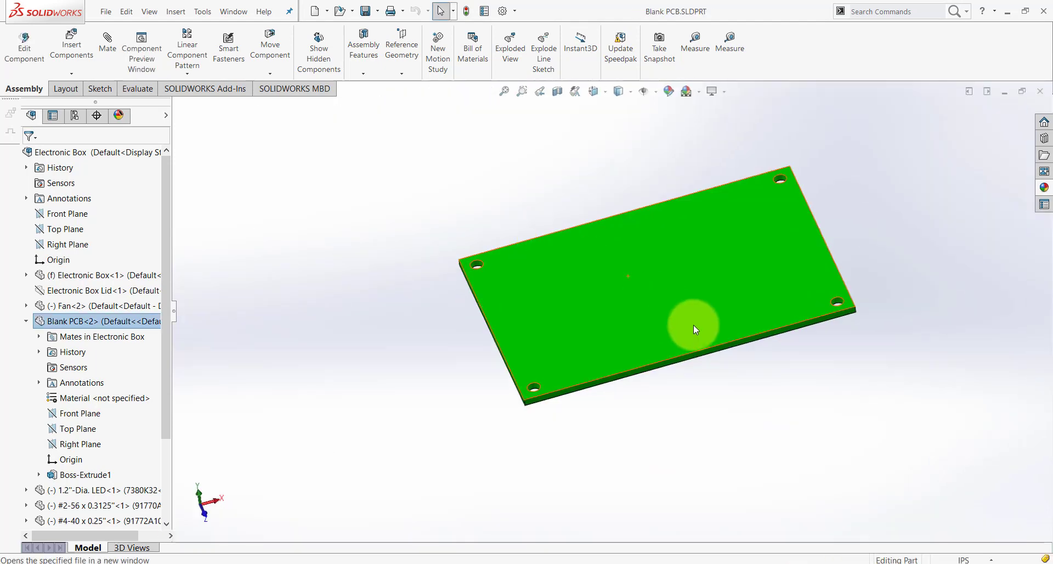
left_click(5, 289)
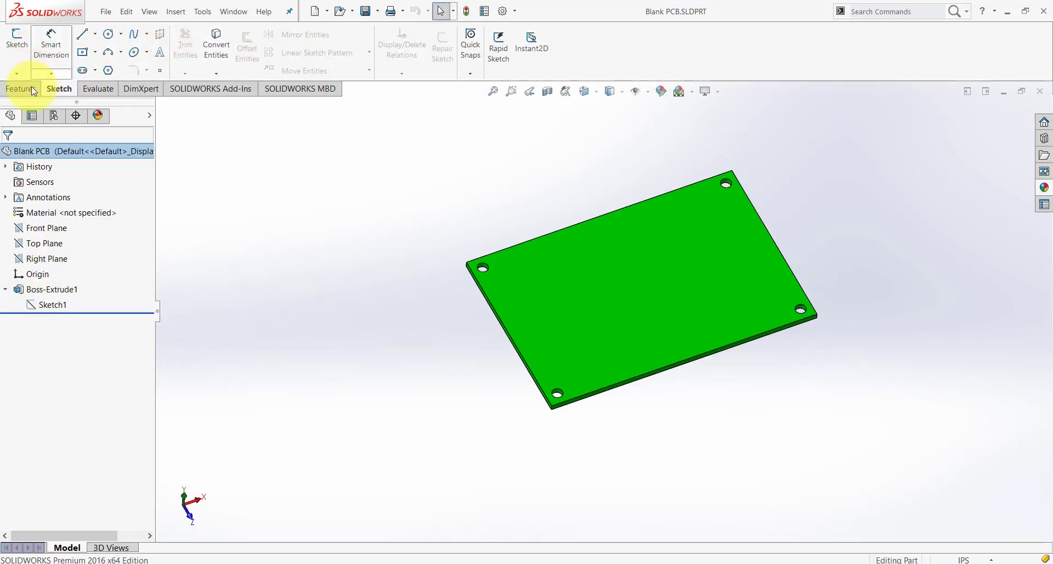
Measure the length of the PCB's short edge, then close the part to return to the assembly.
left_click(98, 88)
left_click(51, 41)
left_click(506, 330)
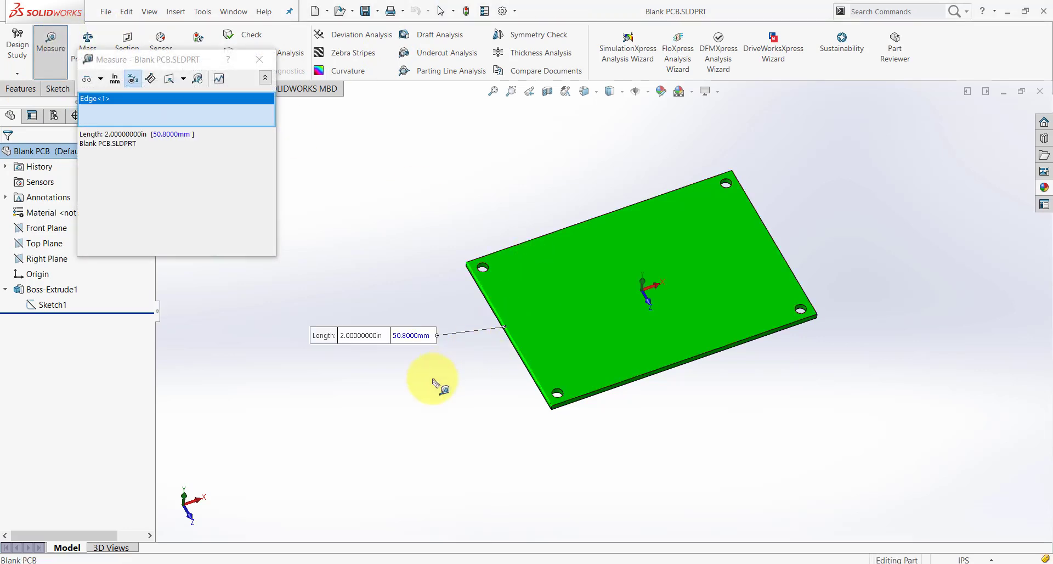
key("Escape")
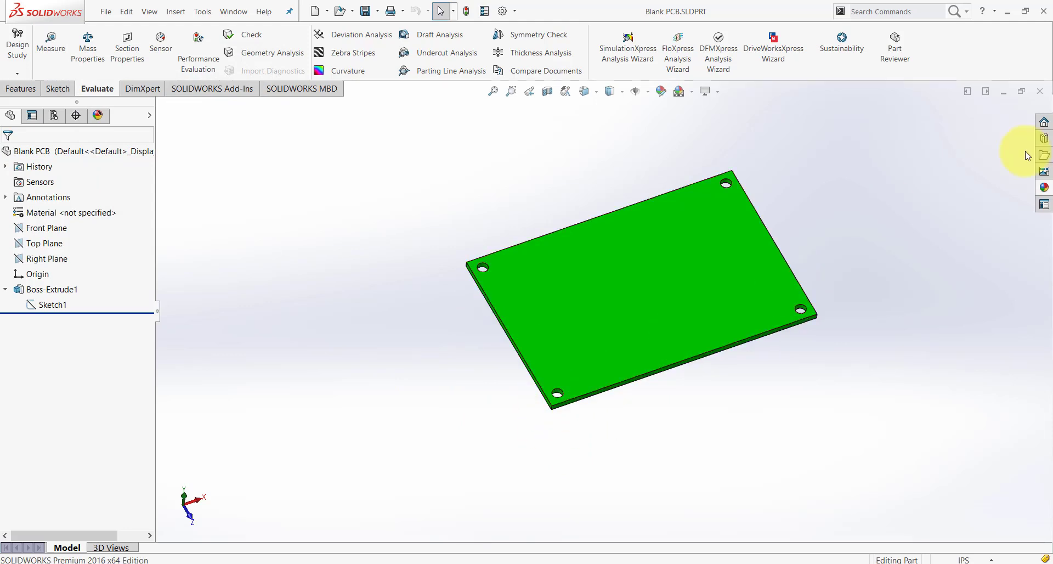
left_click(1040, 92)
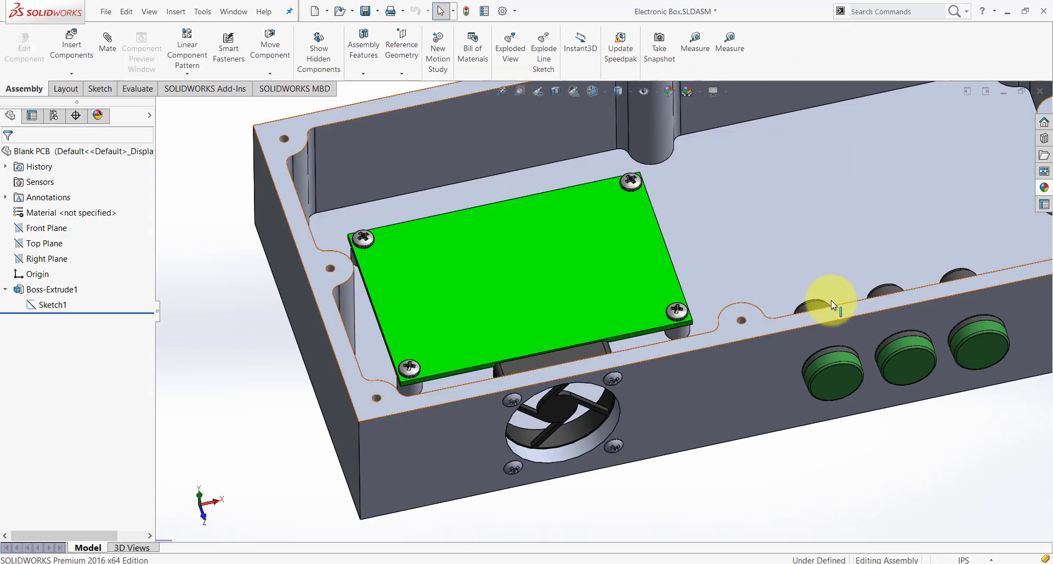
Collapse the Blank PCB component's contents in the assembly's feature tree.
scroll(686, 302, "down", 2)
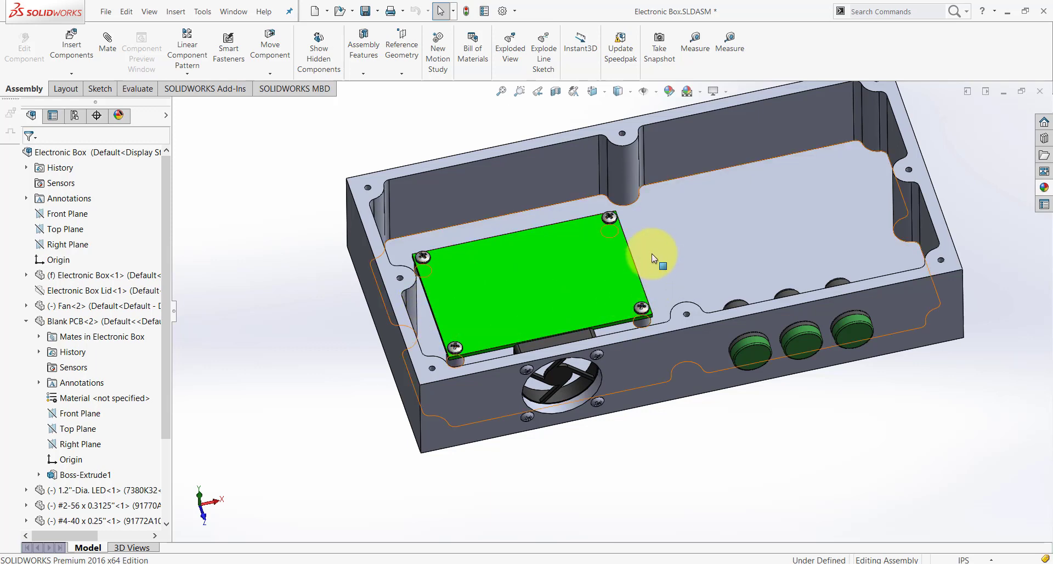
scroll(675, 292, "up", 1)
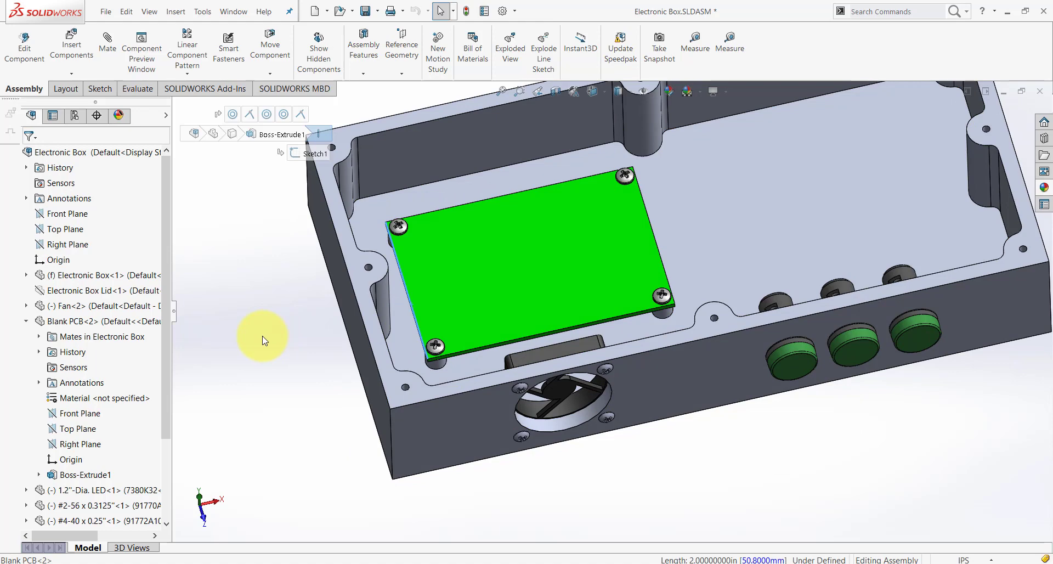
left_click(263, 337)
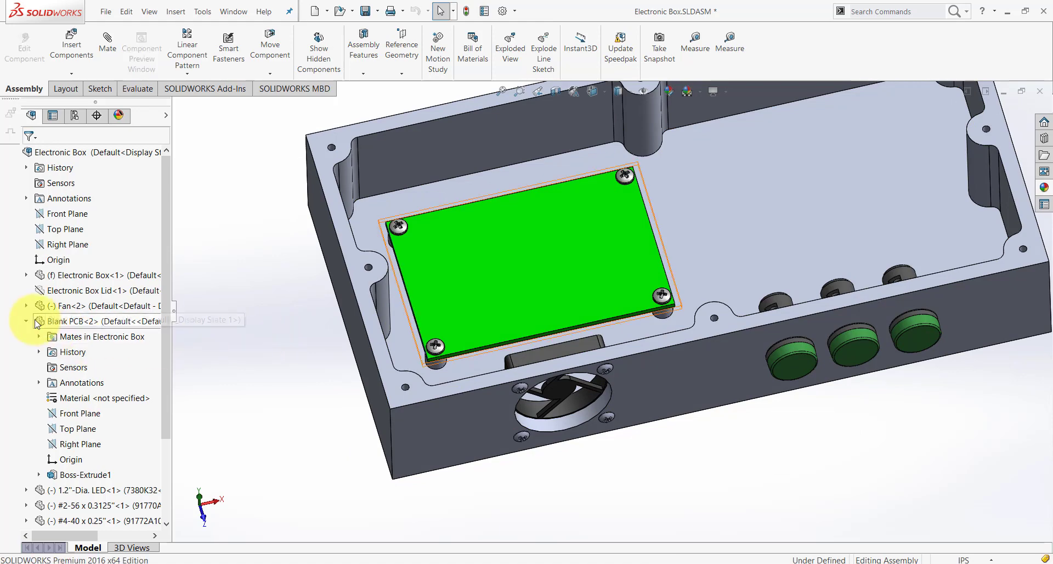
left_click(26, 322)
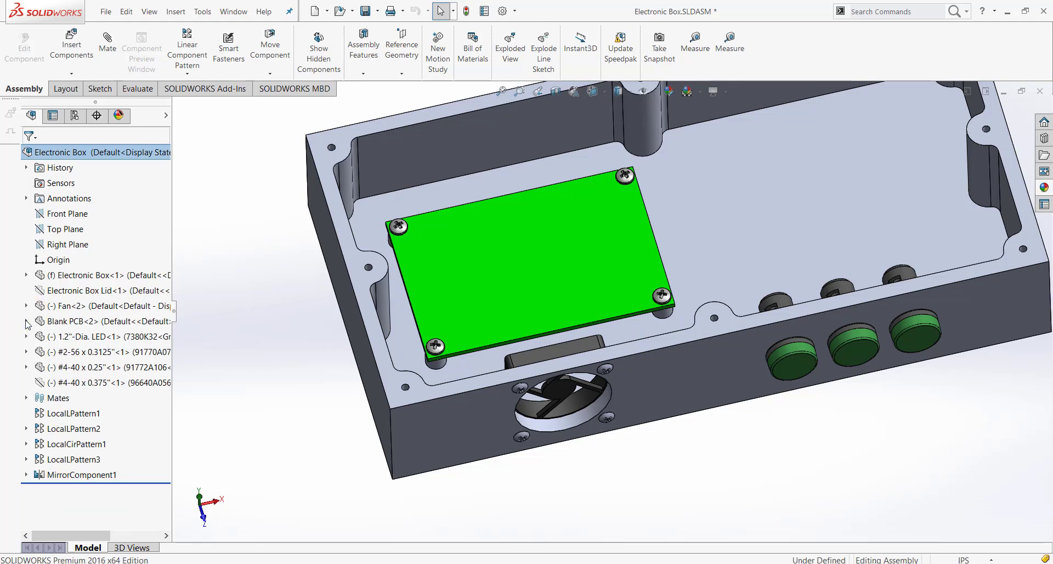
Locate the middle 1.2"-Dia. LED of the box's front wall within LocalLPattern2 and open it as a part.
scroll(595, 285, "up", 5)
middle_click_drag(595, 285, 699, 330)
scroll(747, 361, "down", 1)
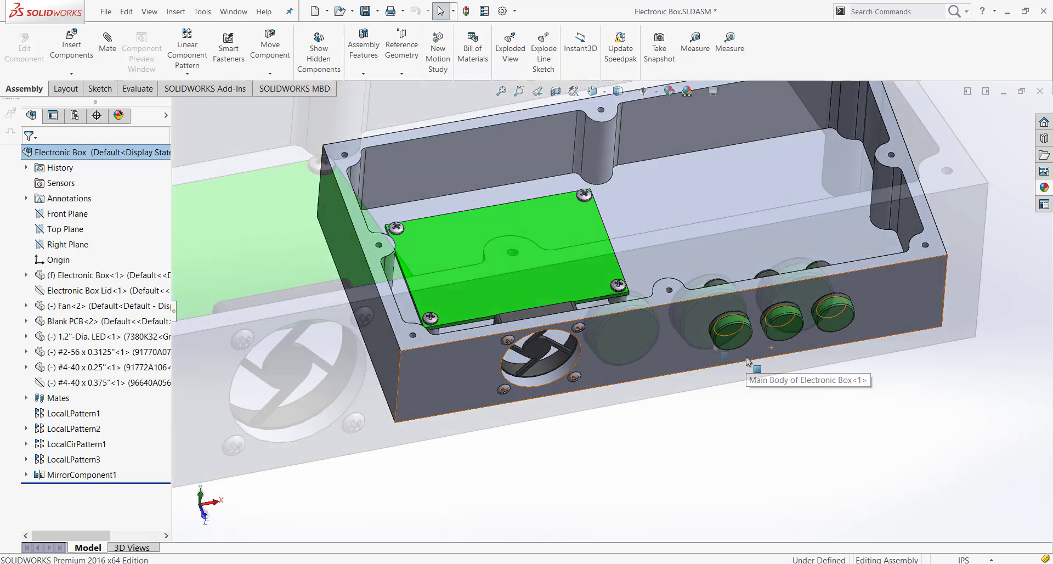
scroll(748, 361, "down", 3)
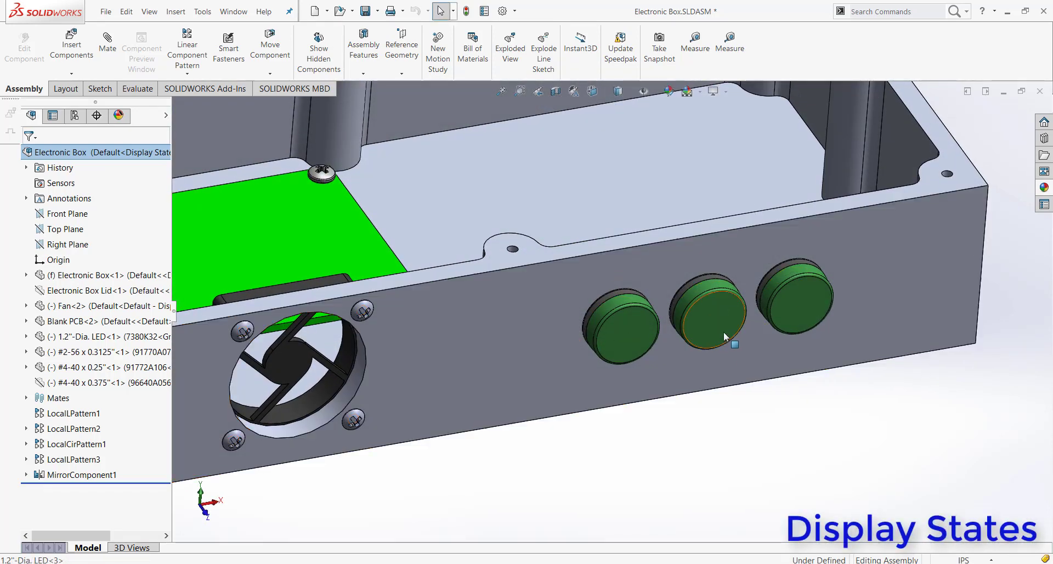
left_click(722, 331)
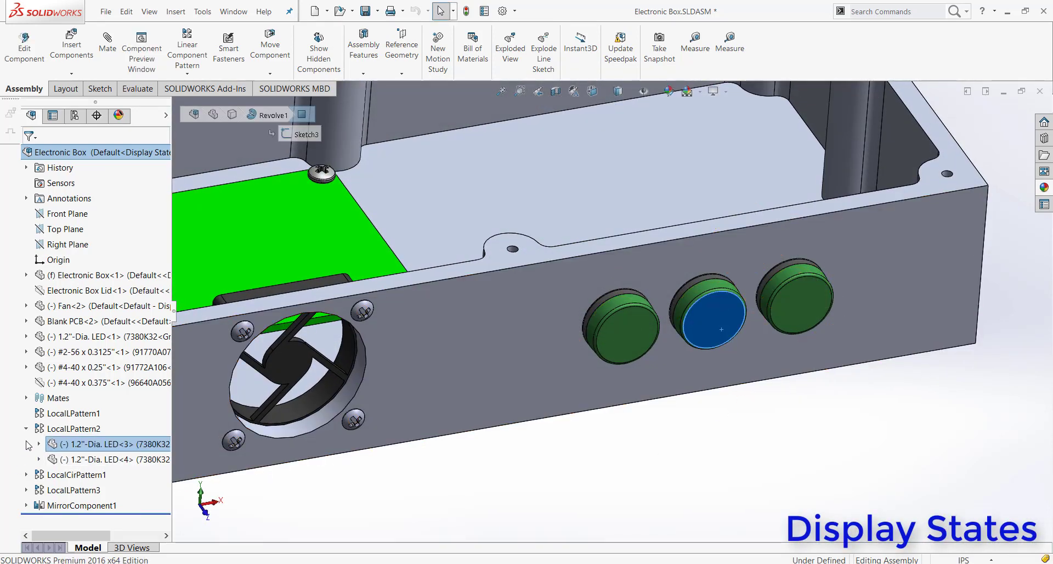
left_click(121, 459)
left_click(542, 492)
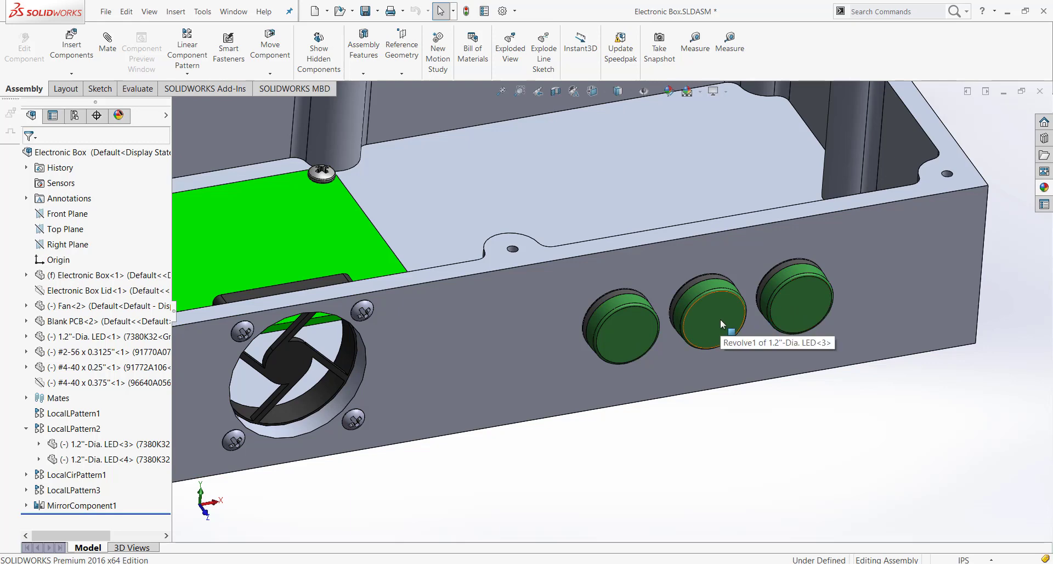
left_click(743, 311)
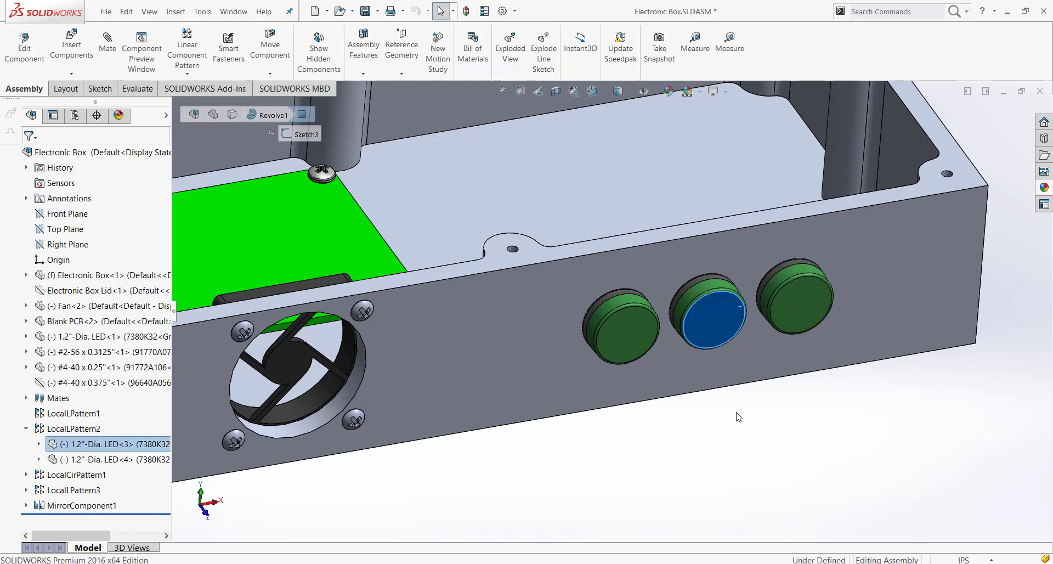
left_click(700, 454)
right_click(141, 446)
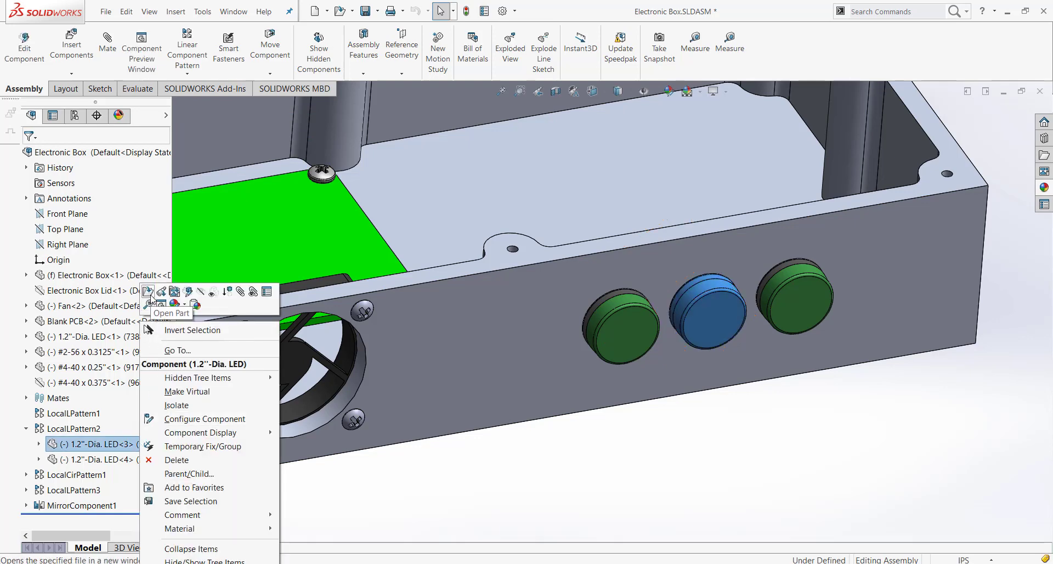
left_click(148, 291)
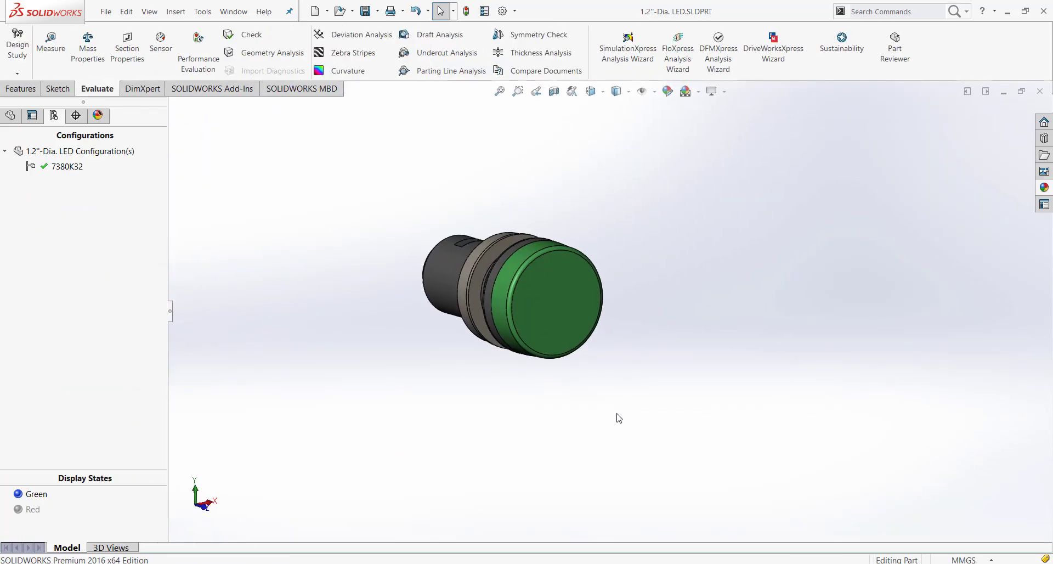
middle_click_drag(207, 376, 314, 346)
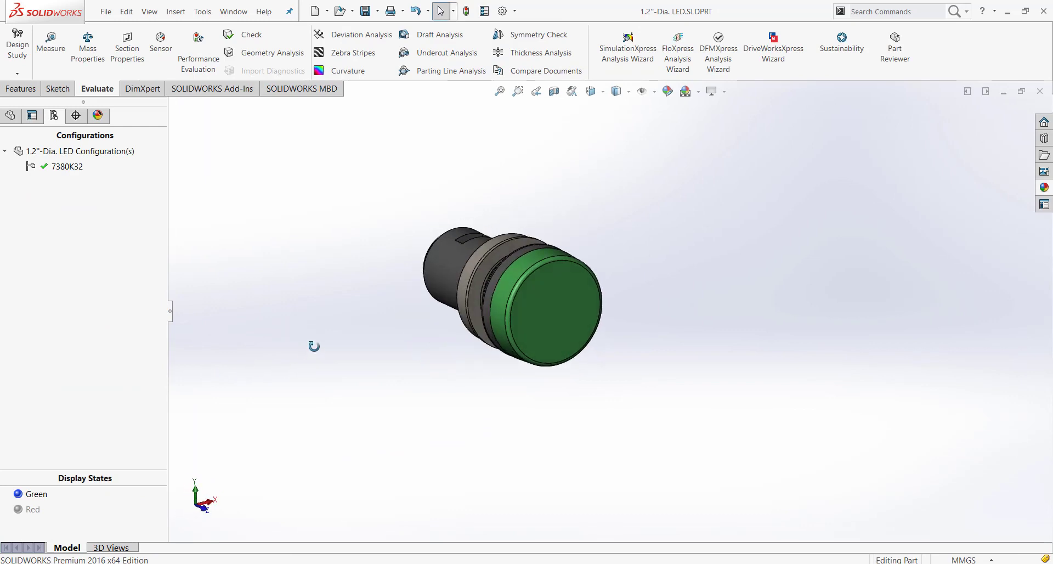
Examine the LED part's feature tree and browse the plastic appearances available for its lens.
left_click(10, 116)
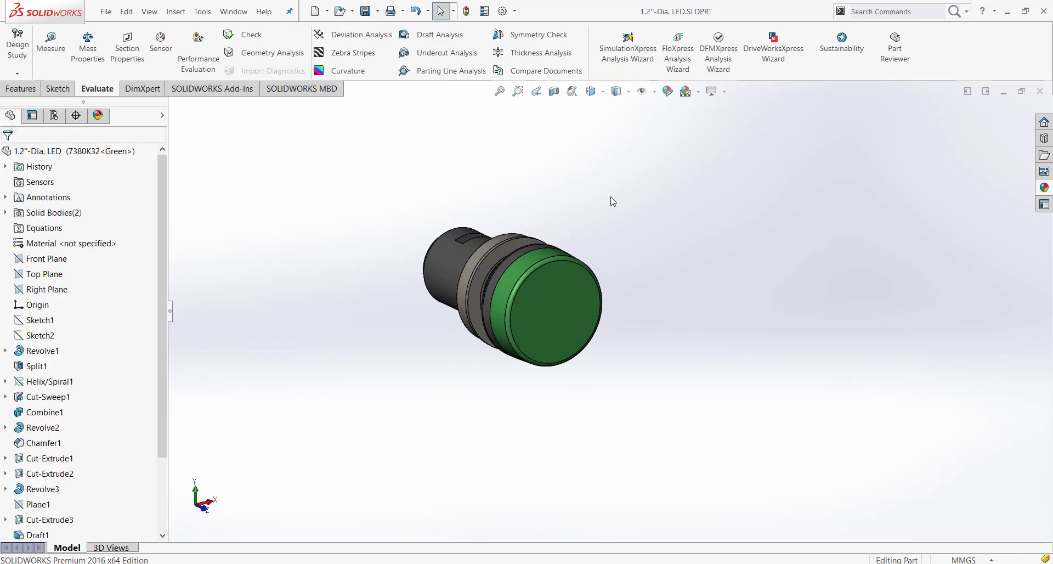
middle_click_drag(563, 279, 404, 265)
scroll(538, 270, "down", 2)
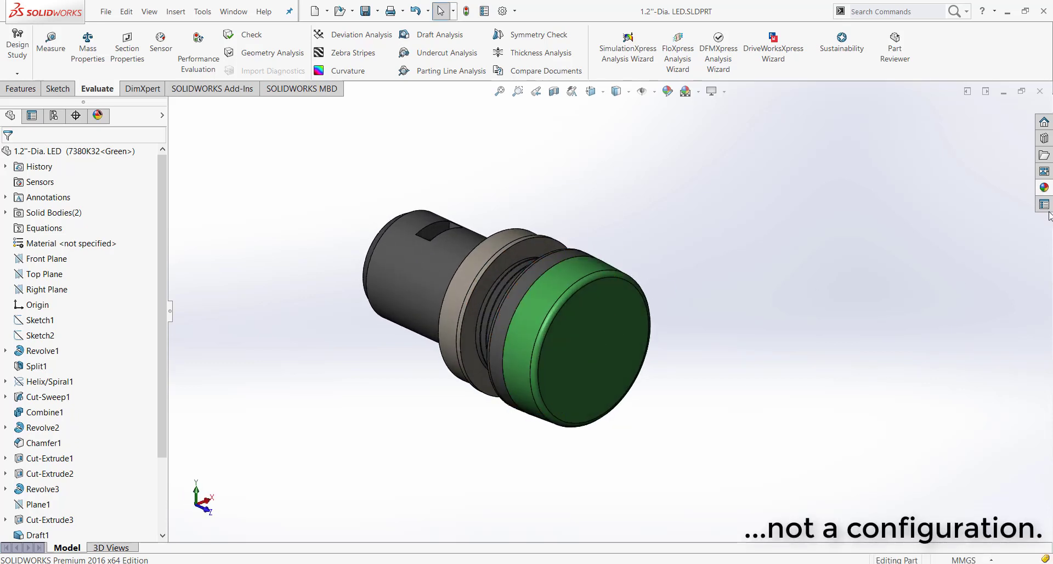
left_click(1044, 187)
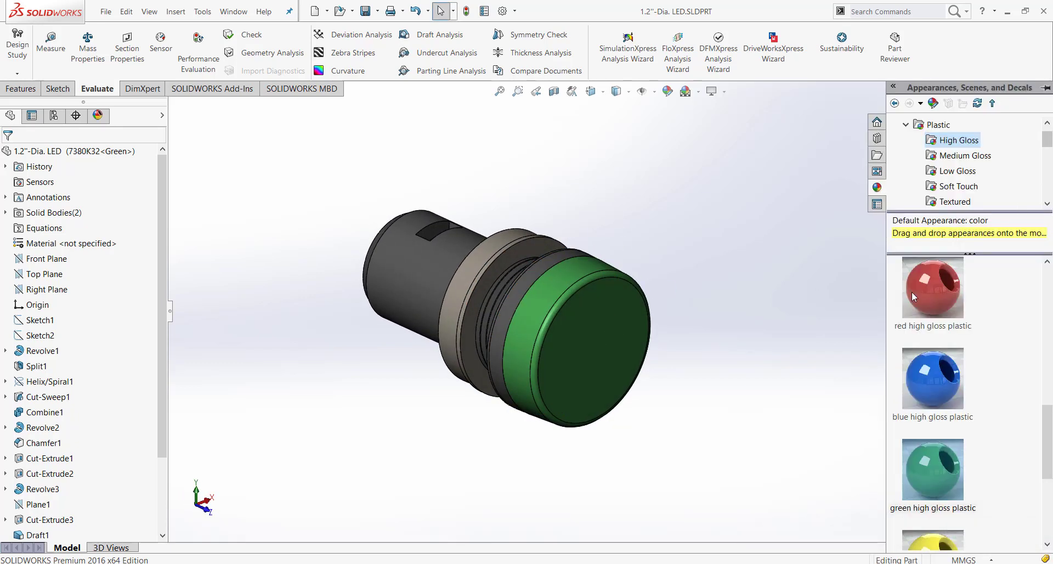
left_click(905, 126)
scroll(938, 181, "down", 1)
scroll(938, 181, "down", 2)
scroll(939, 181, "up", 4)
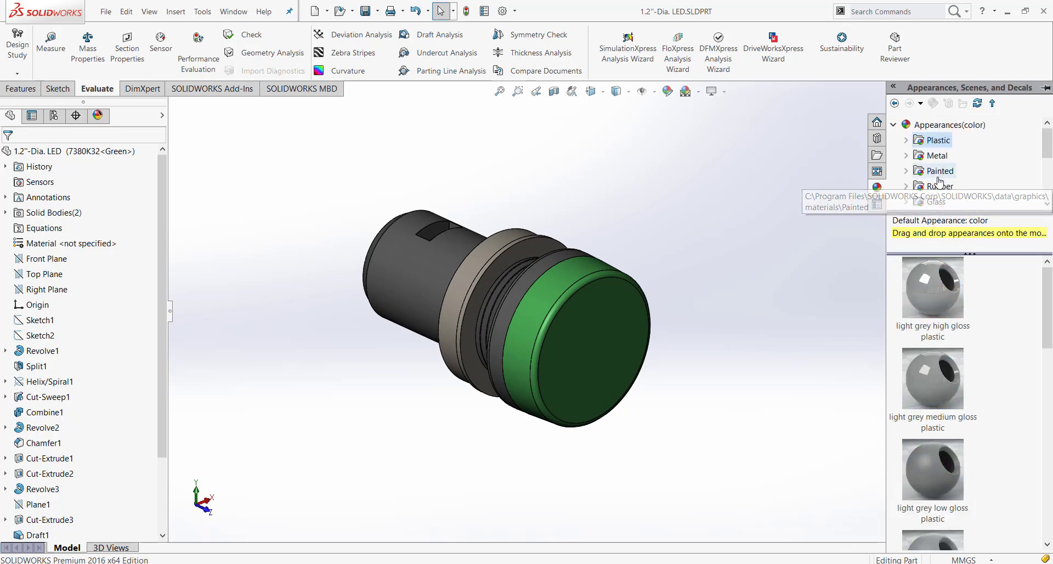
left_click(796, 246)
middle_click_drag(724, 393, 707, 387)
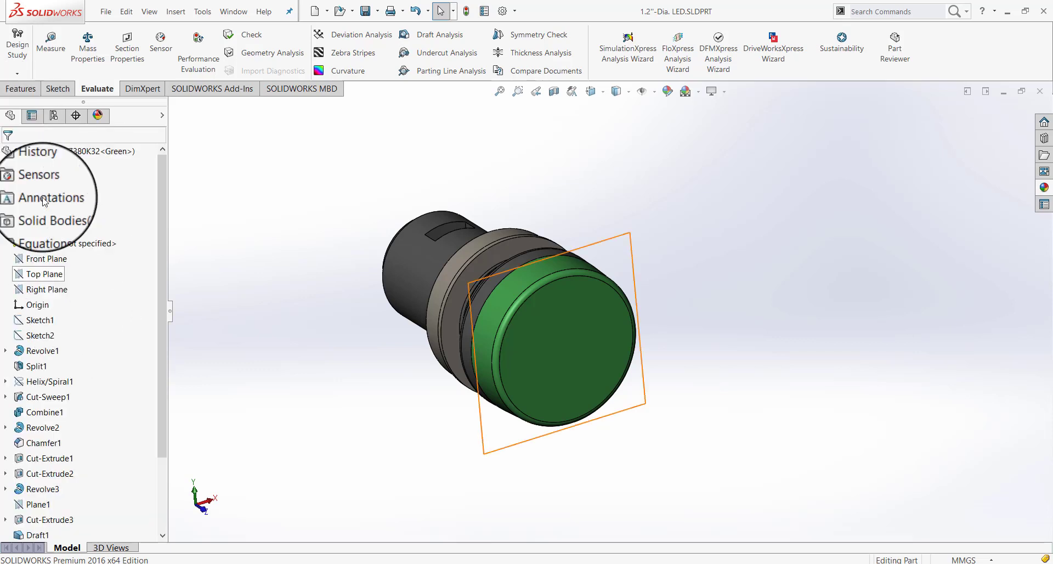
Display the LED part's configurations and activate its Red display state.
left_click(53, 117)
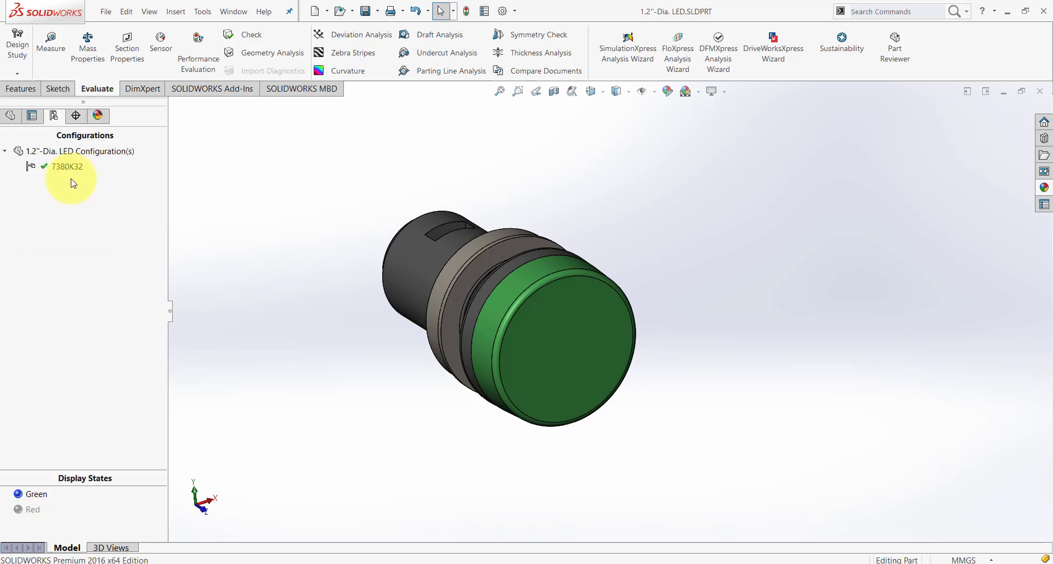
left_click(30, 495)
mouse_move(598, 362)
middle_mouse_down()
mouse_move(448, 366)
mouse_move(606, 371)
middle_mouse_up()
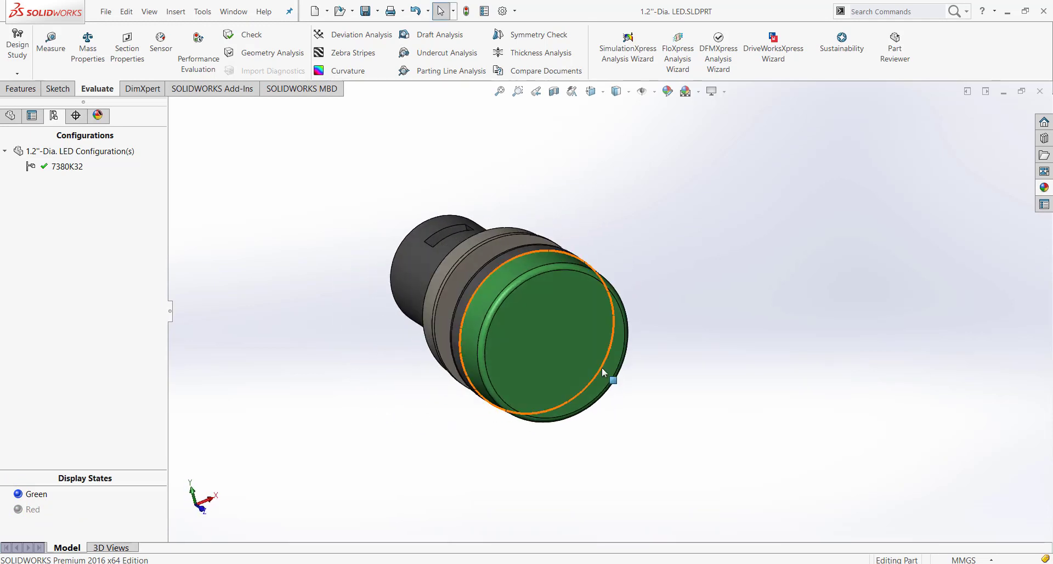
left_click(38, 516)
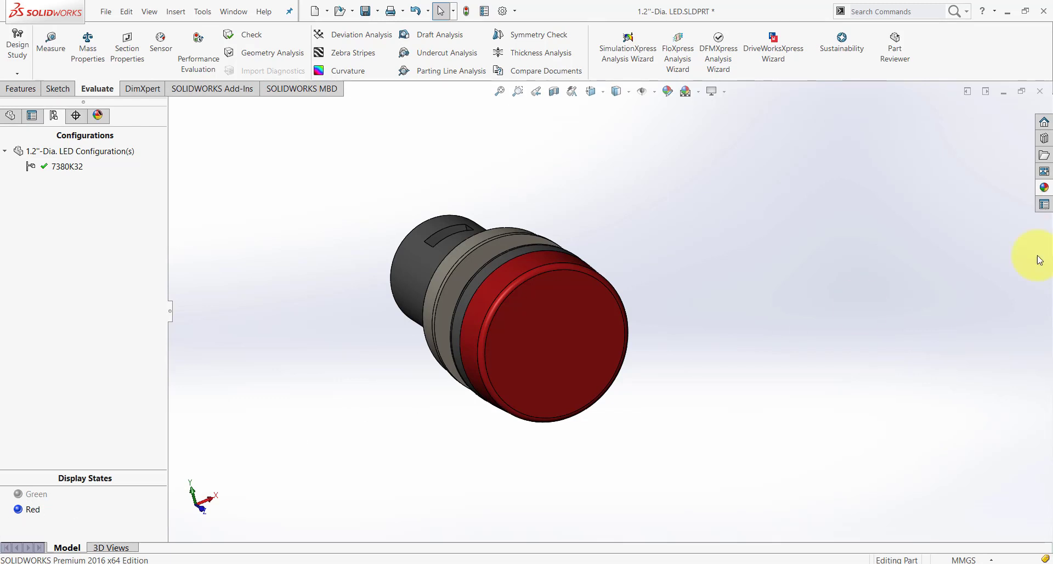
Browse the High Gloss plastic appearances and examine the LED's lens under the Red display state.
left_click(1043, 187)
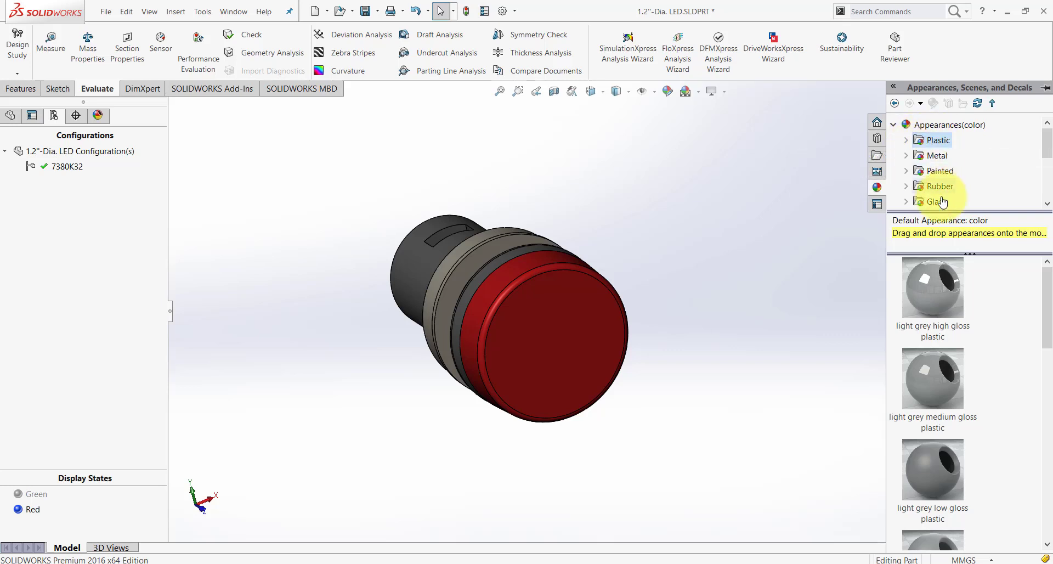
left_click(906, 140)
left_click(959, 141)
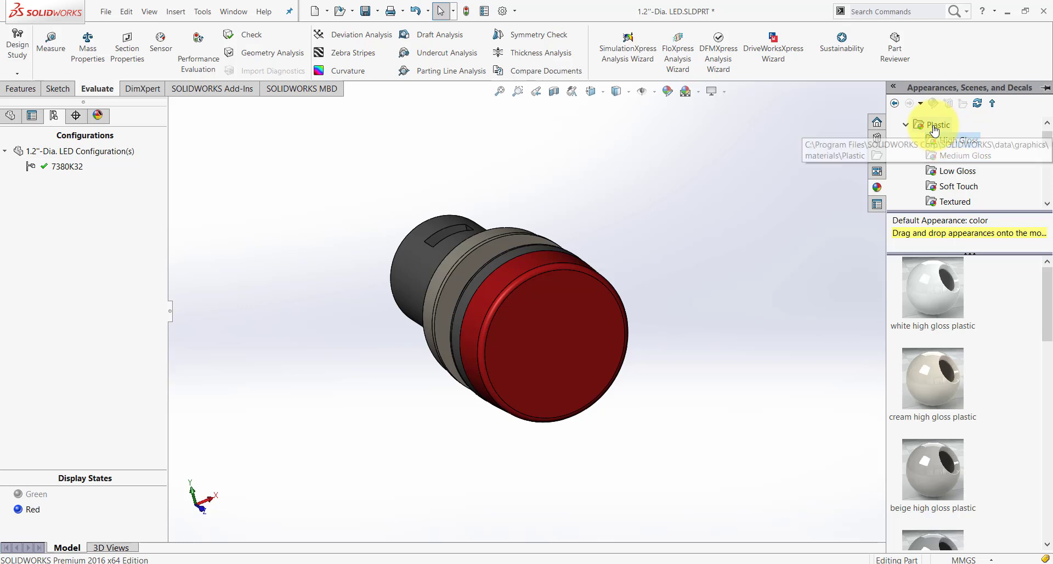
scroll(1001, 355, "down", 5)
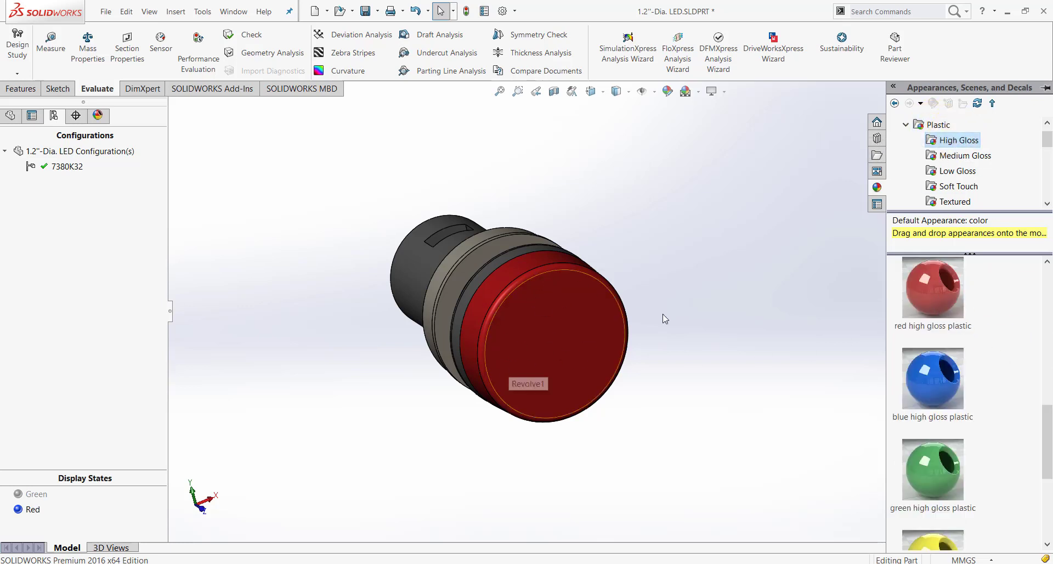
left_click(750, 323)
middle_click_drag(640, 349, 334, 481)
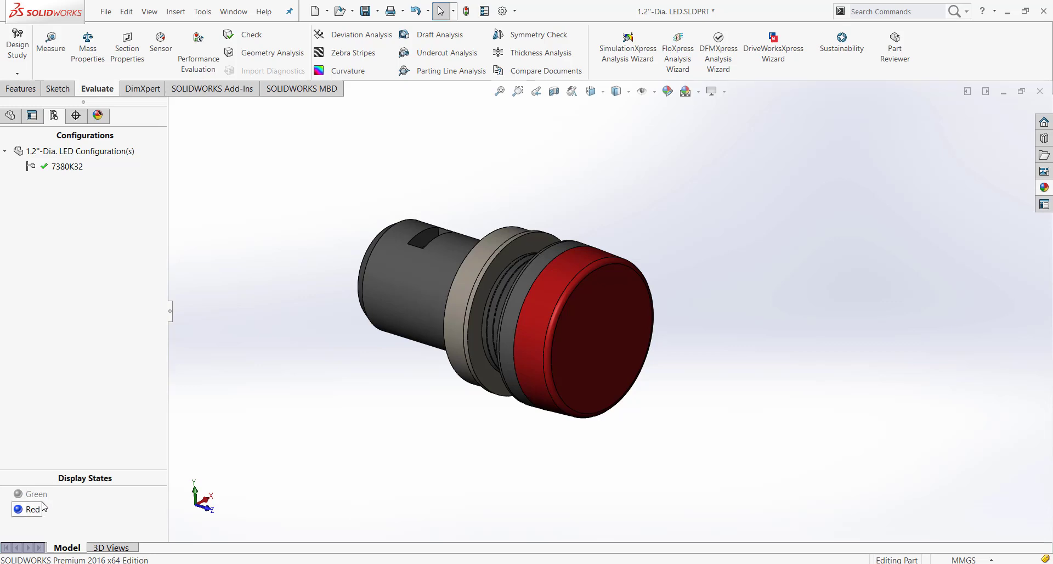
Return to the box assembly and set the referenced display state of 1.2"-Dia. LED<4>, farthest from the fan, to Red.
key("ctrl+Tab")
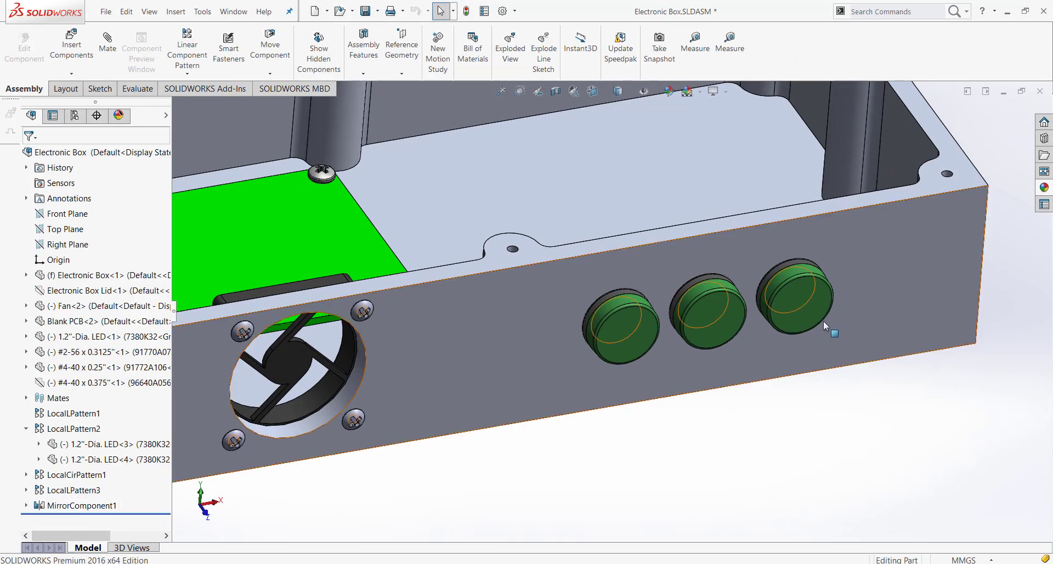
left_click(804, 304)
scroll(795, 397, "down", 2)
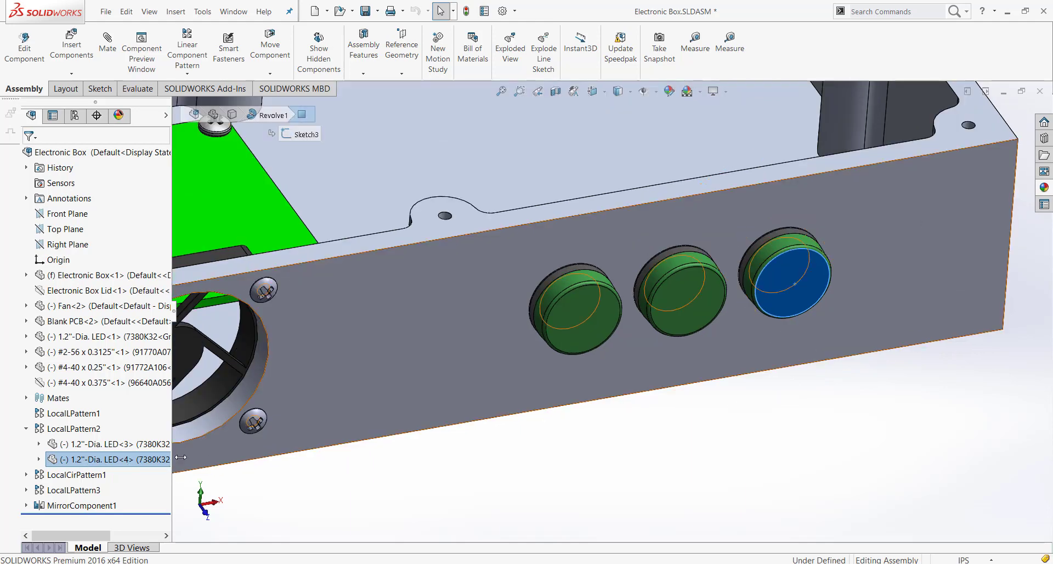
left_click_drag(184, 457, 218, 456)
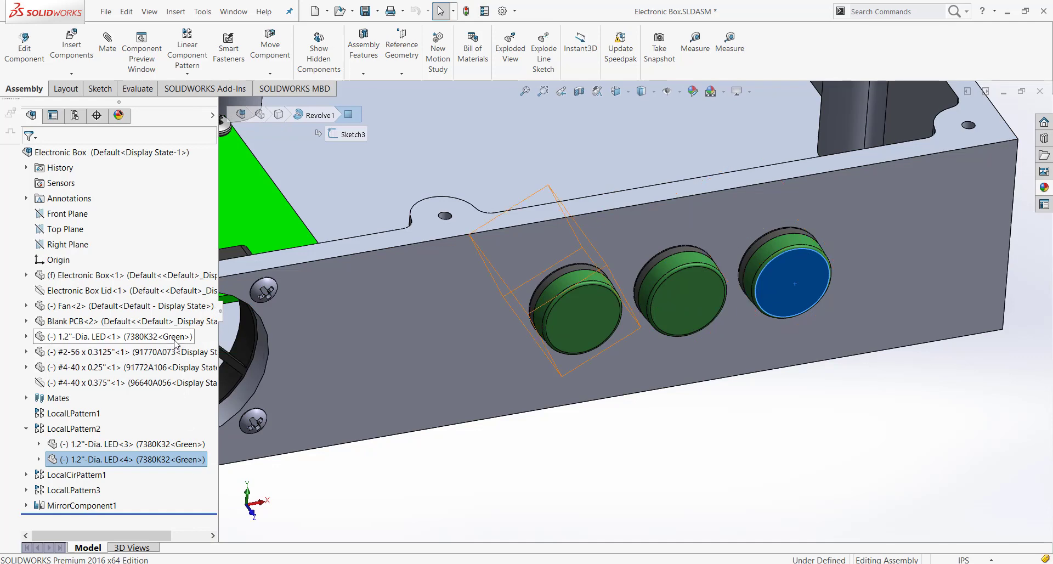
left_click(374, 511)
right_click(167, 461)
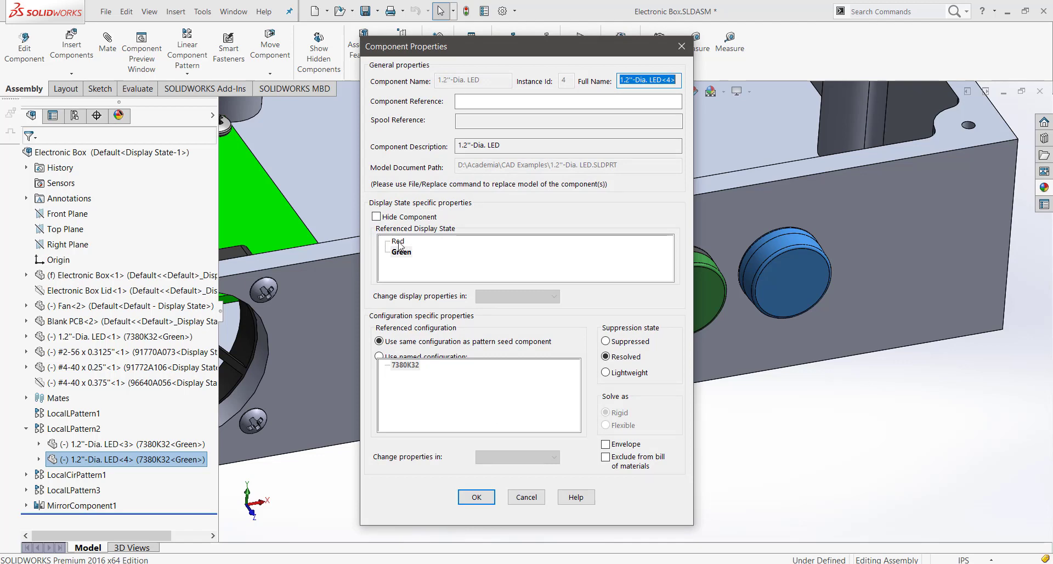
left_click(476, 497)
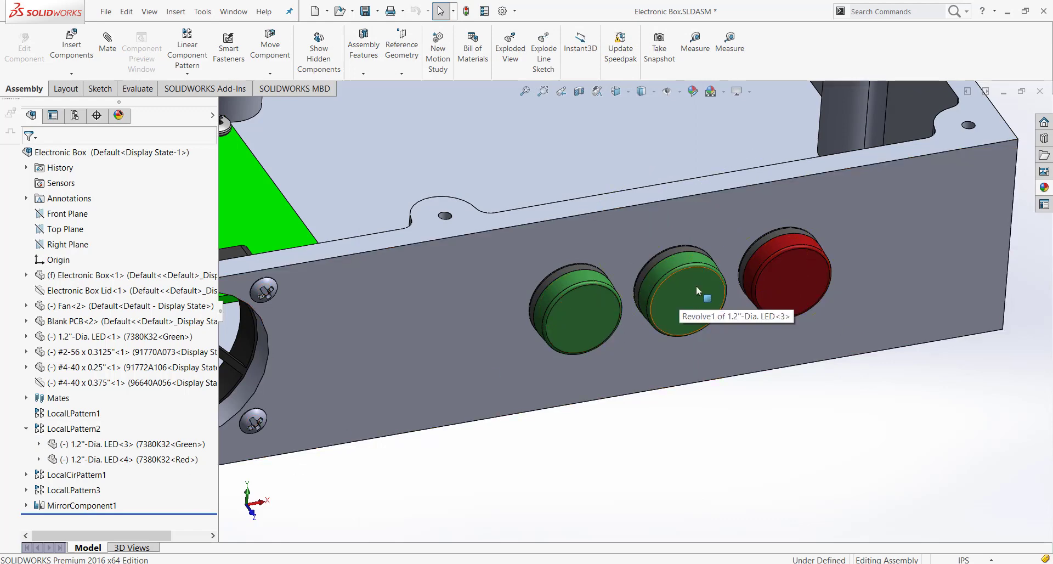
Open the middle LED of the front wall as a part and add a display state named Yellow.
left_click(691, 304)
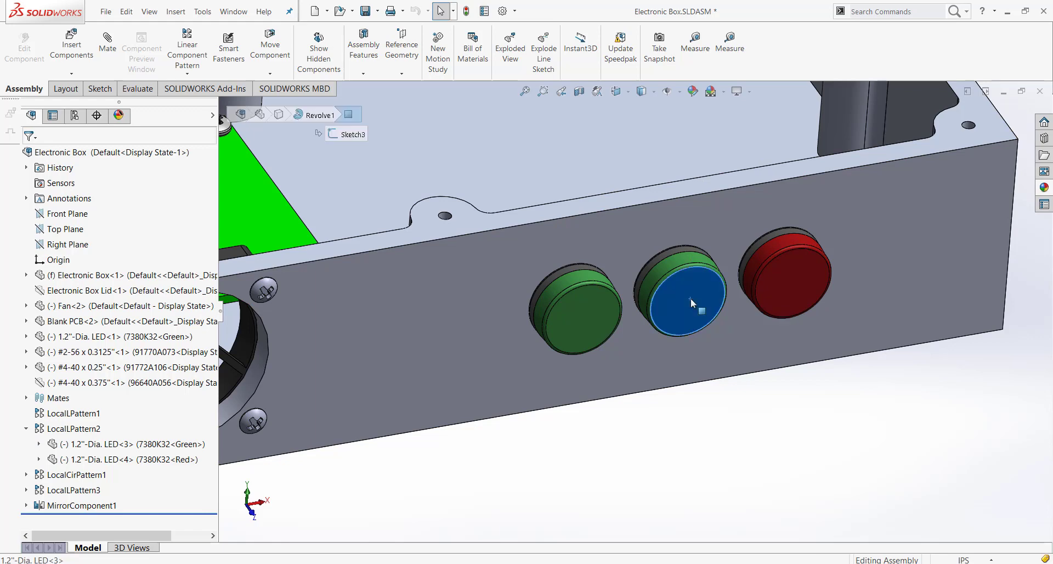
left_click(722, 239)
middle_click_drag(746, 366, 718, 388)
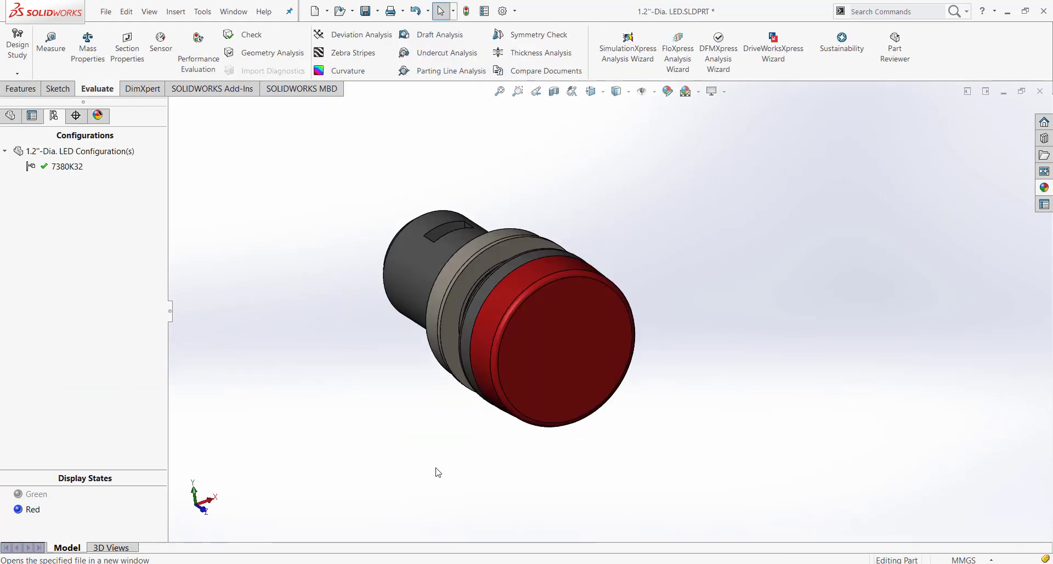
left_click(52, 120)
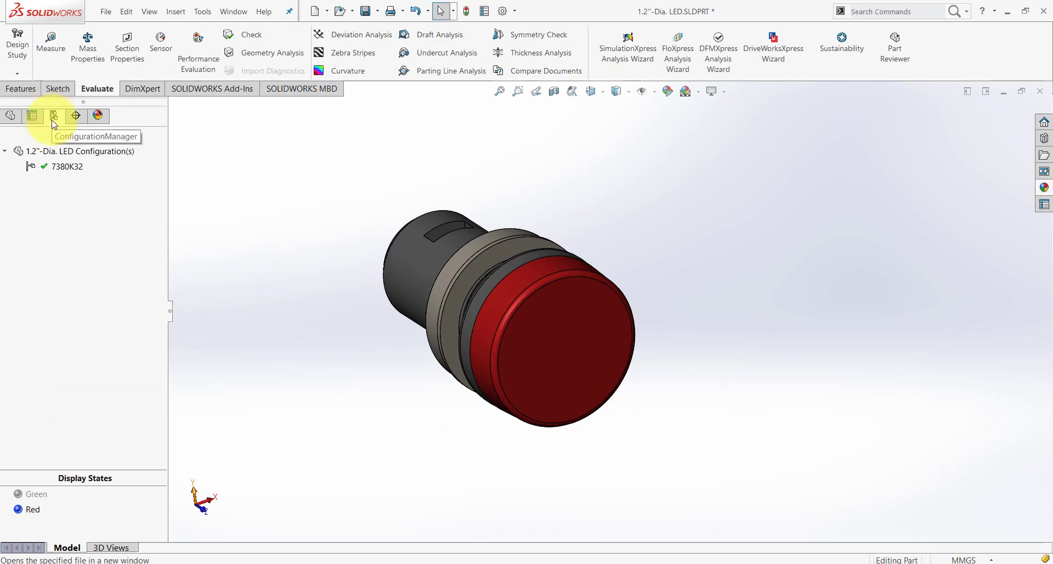
right_click(69, 502)
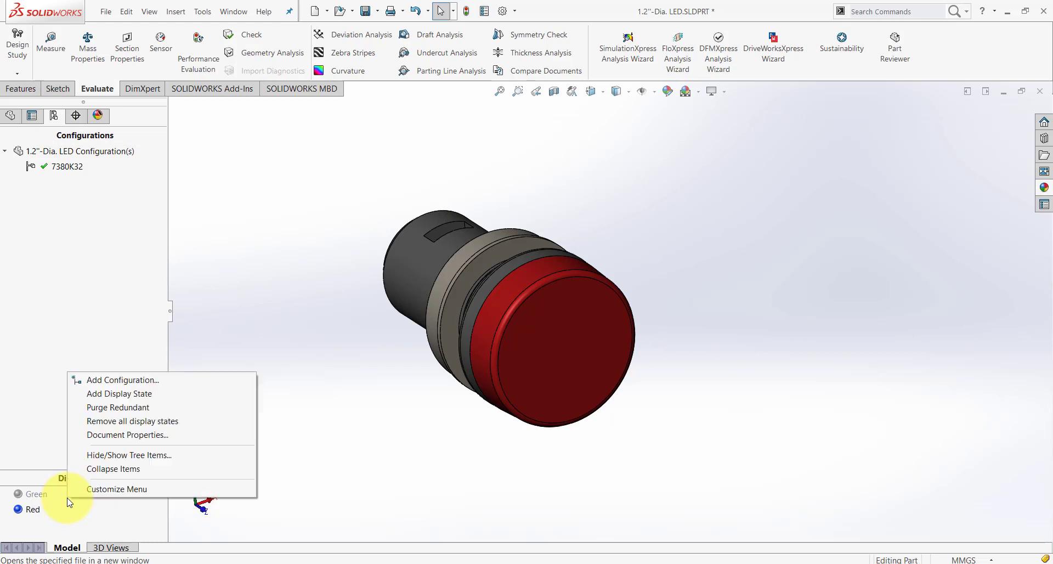
left_click(137, 396)
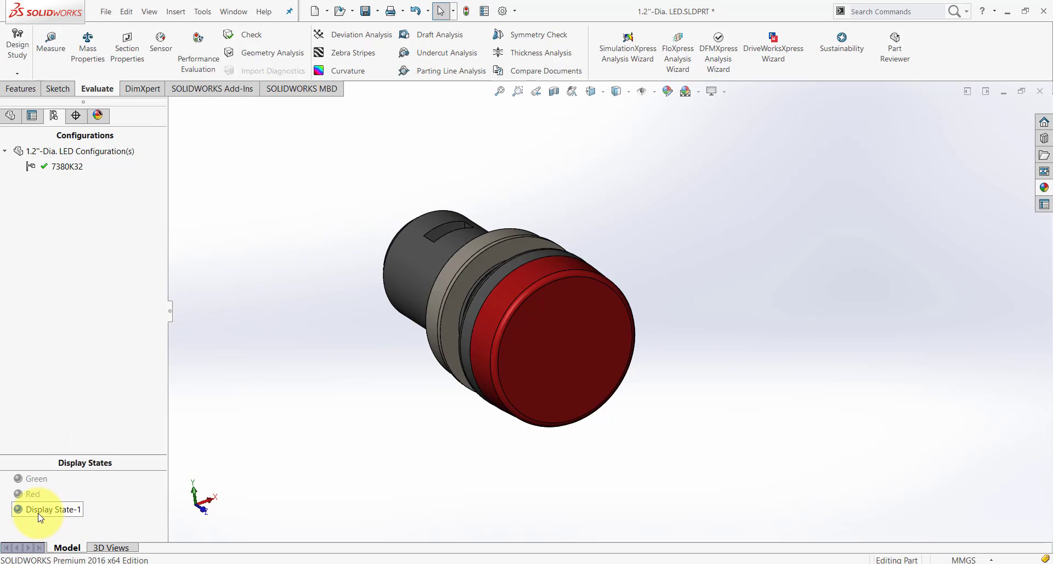
left_click(74, 511)
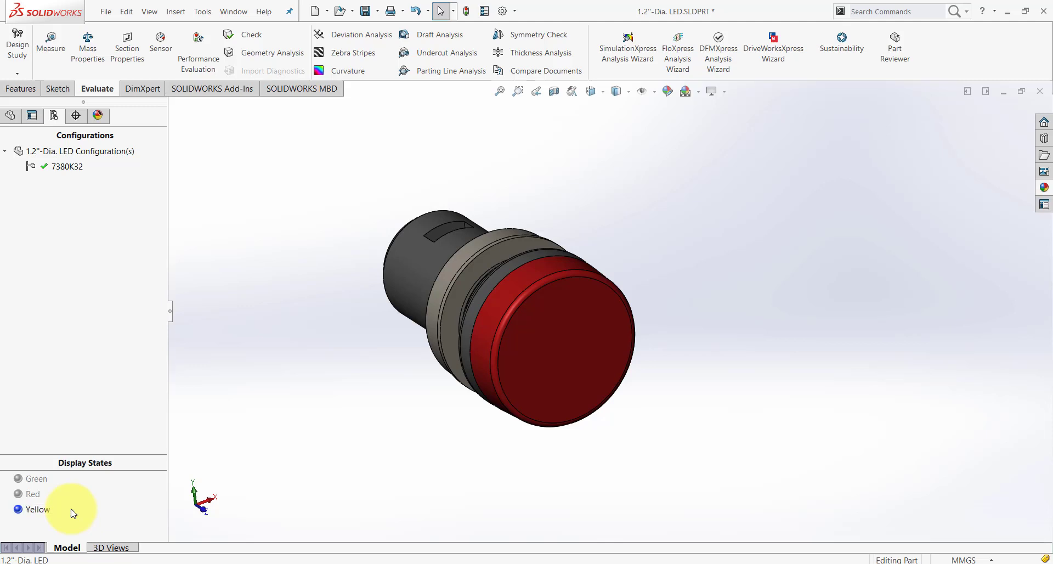
Apply the yellow High Gloss plastic appearance to the LED's lens, covering its front face and rim.
left_click(1043, 189)
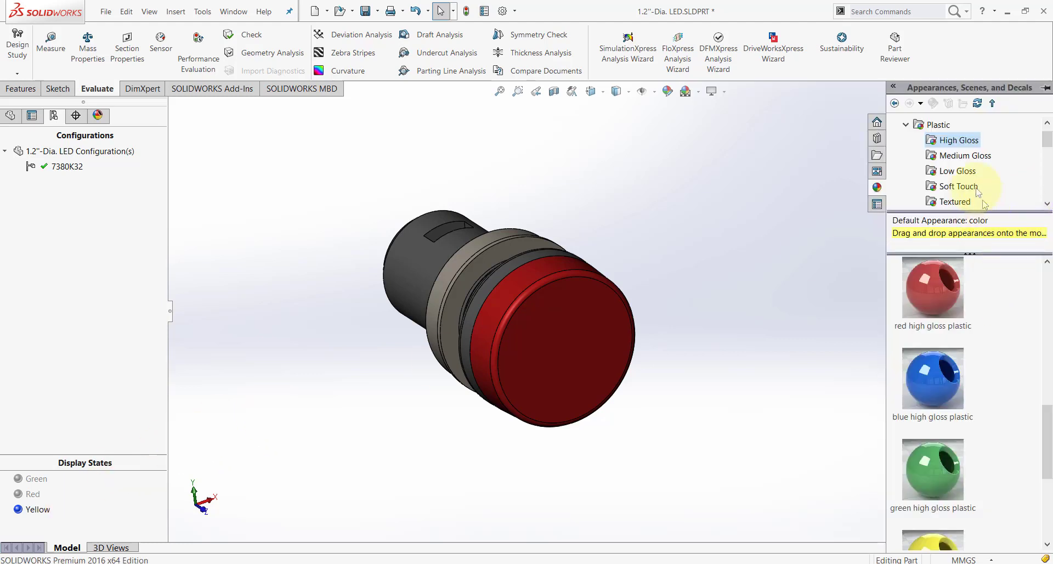
scroll(932, 384, "down", 3)
scroll(550, 346, "down", 2)
left_click_drag(932, 323, 580, 341)
left_click(586, 338)
left_click(1041, 187)
left_click_drag(927, 337, 545, 233)
left_click_drag(545, 233, 545, 233)
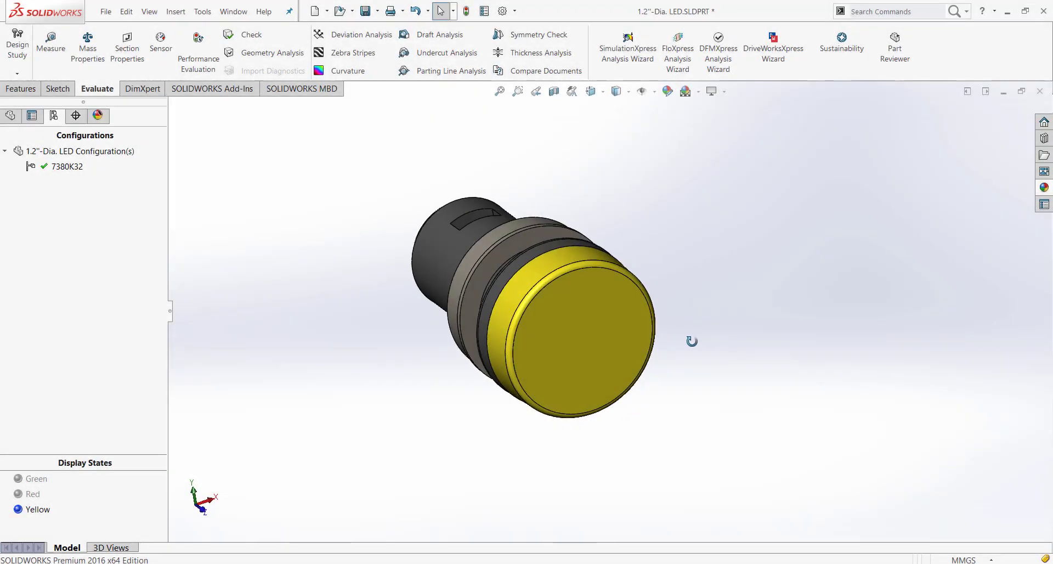
mouse_move(692, 341)
middle_mouse_down()
mouse_move(559, 355)
mouse_move(711, 338)
middle_mouse_up()
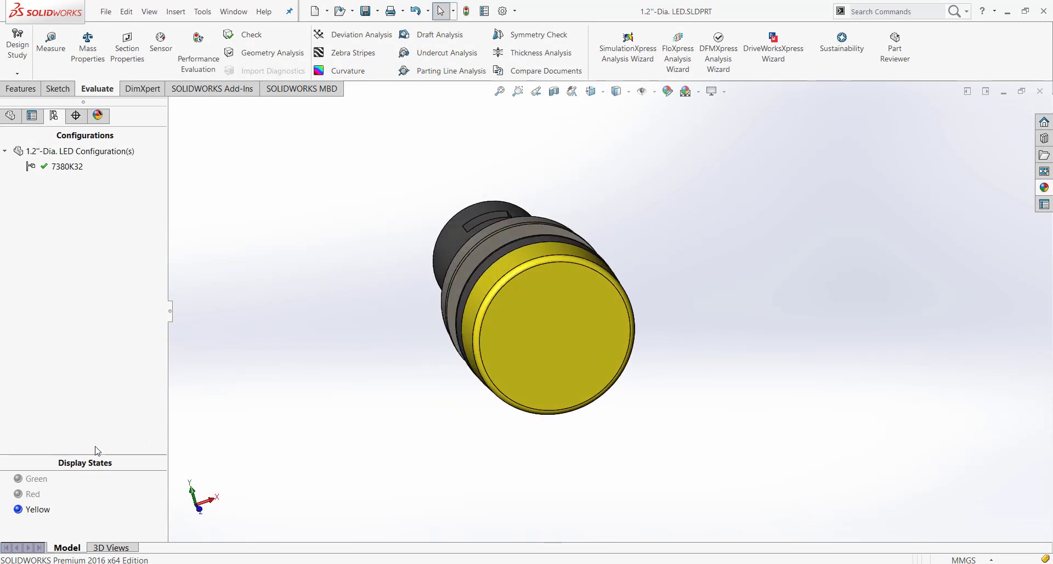
Preview the LED's Red display state, make Green the active one and return to the assembly.
double_click(33, 499)
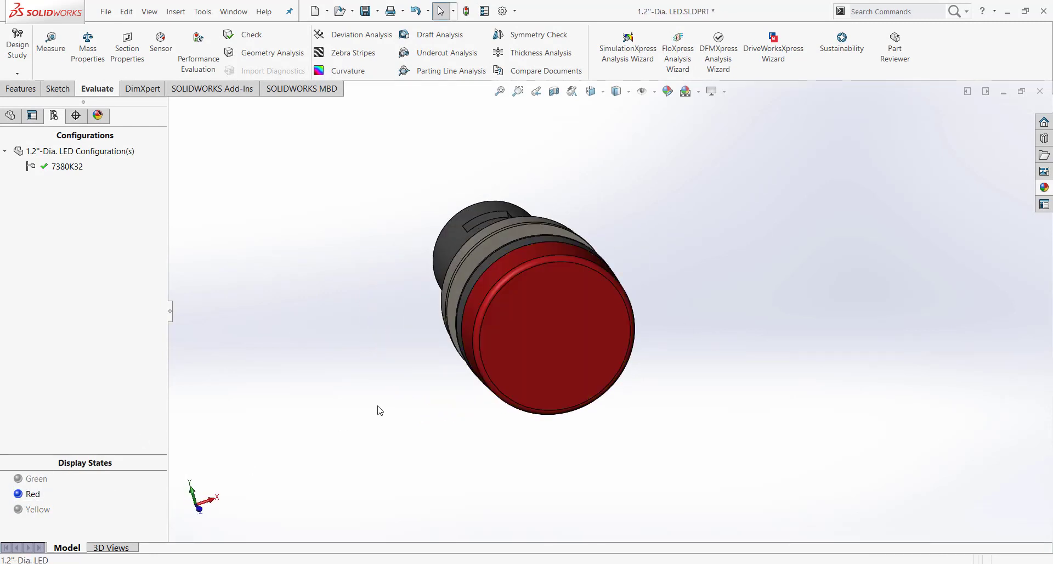
middle_click_drag(378, 406, 428, 405)
double_click(34, 479)
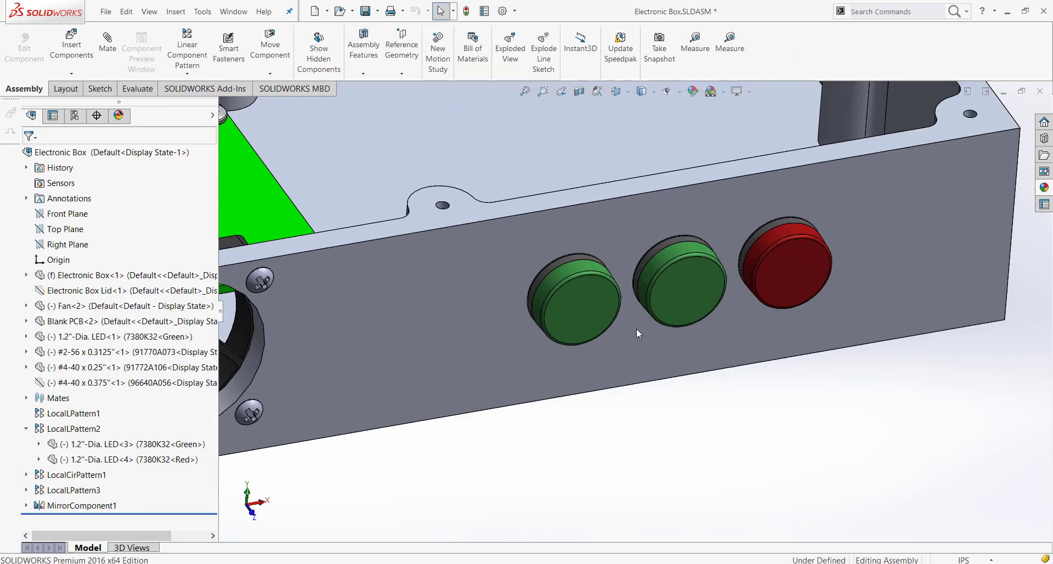
Set the referenced display state of the middle LED, 1.2"-Dia. LED<3>, to Yellow.
scroll(636, 328, "down", 3)
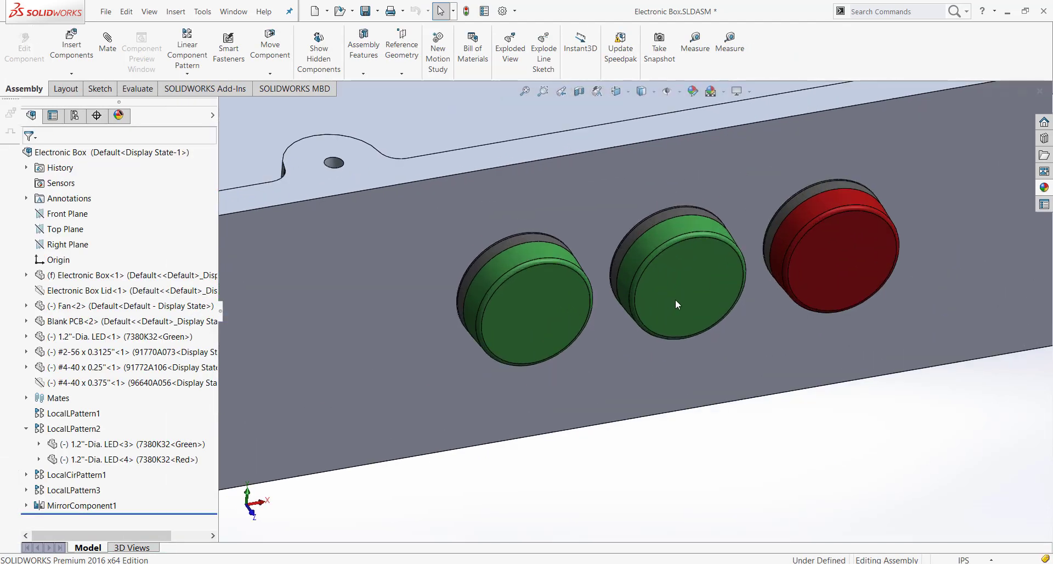
left_click(705, 280)
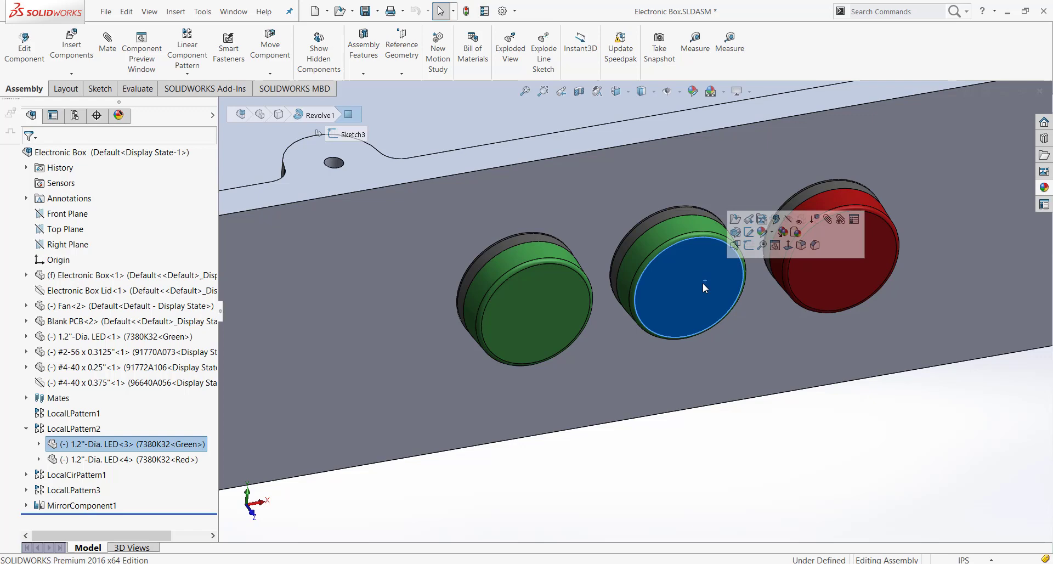
right_click(163, 449)
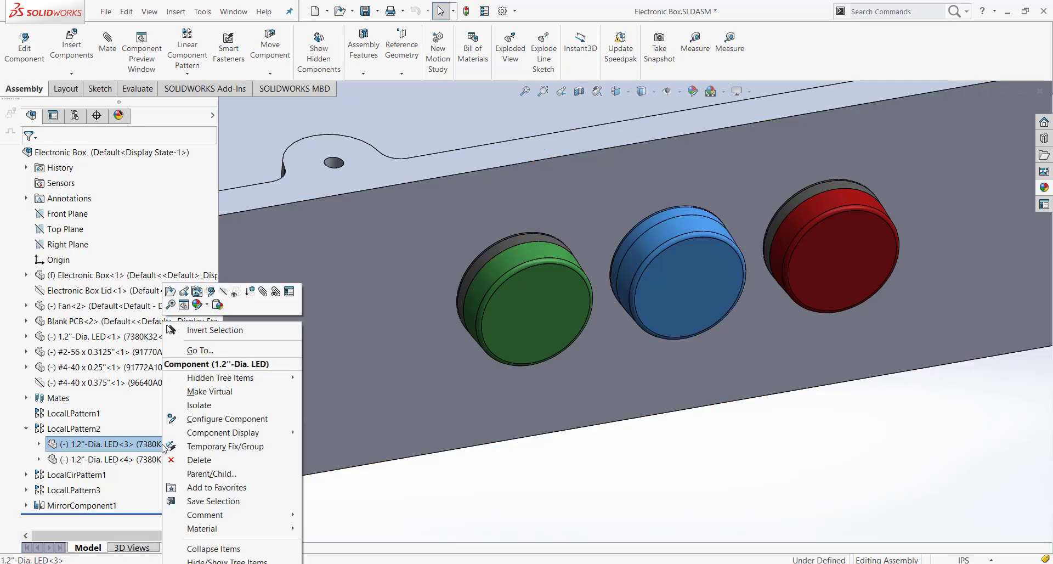
left_click(289, 292)
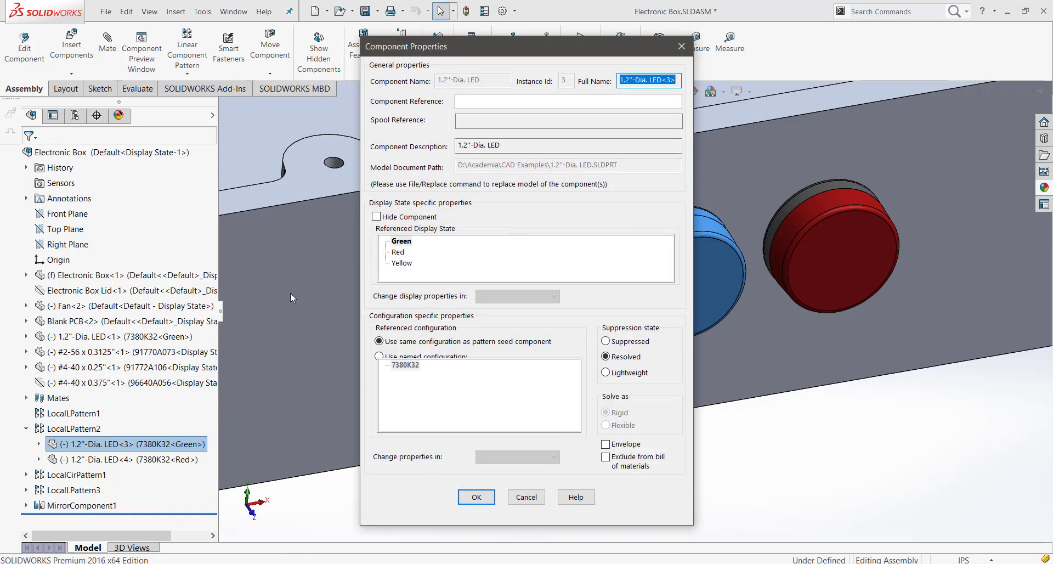
left_click(402, 263)
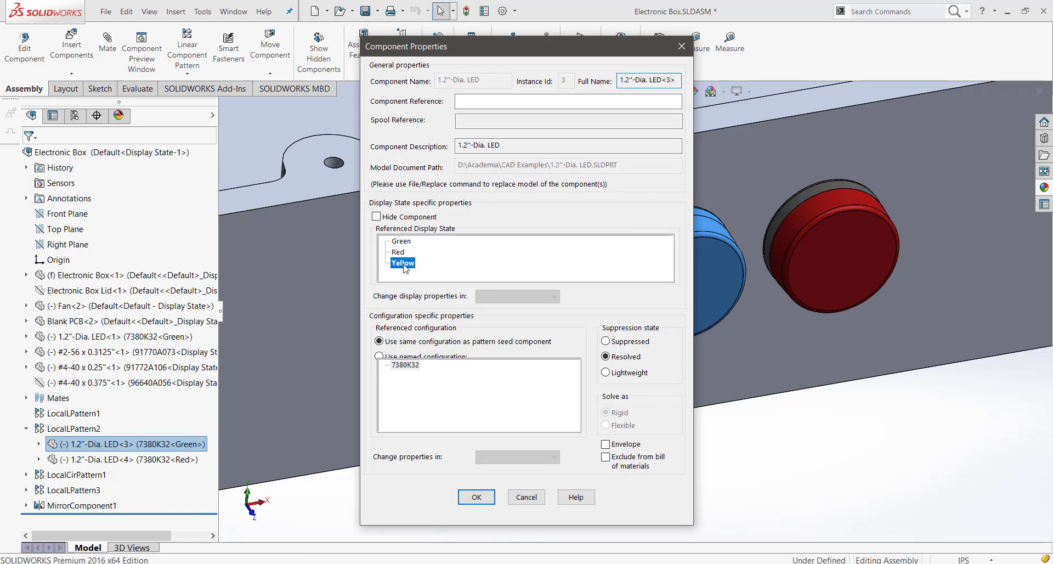
left_click(476, 497)
scroll(712, 431, "up", 5)
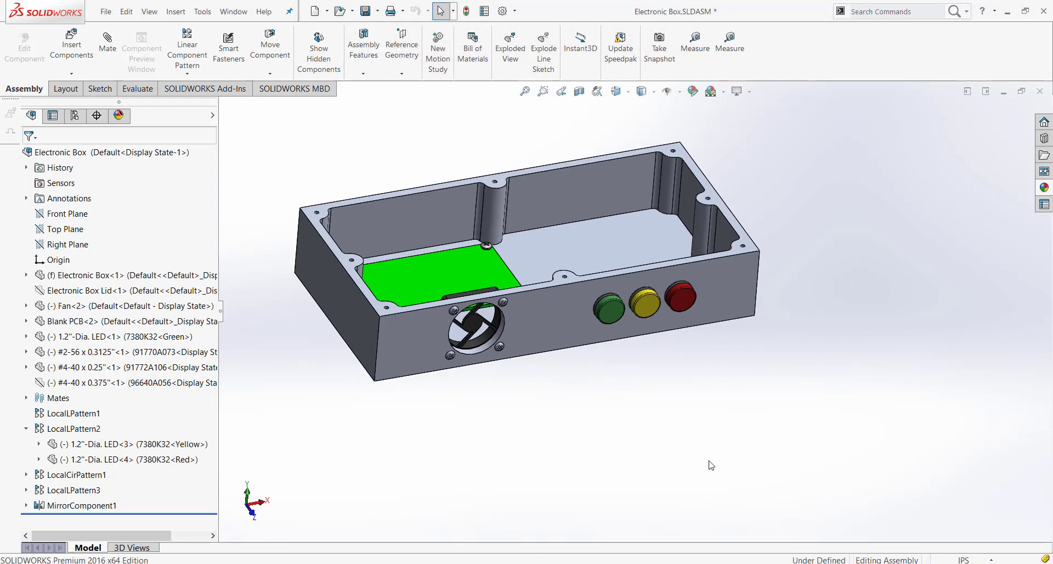
Show the hidden Electronic Box Lid and the hidden #4-40 x 0.375" screw.
scroll(655, 321, "down", 3)
scroll(590, 308, "up", 3)
scroll(590, 307, "down", 1)
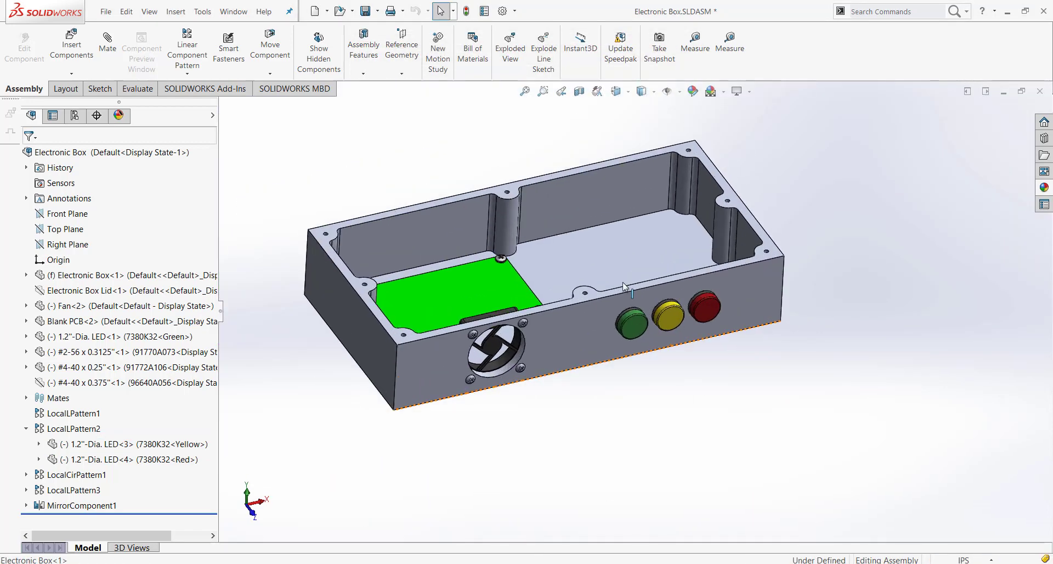
right_click(86, 296)
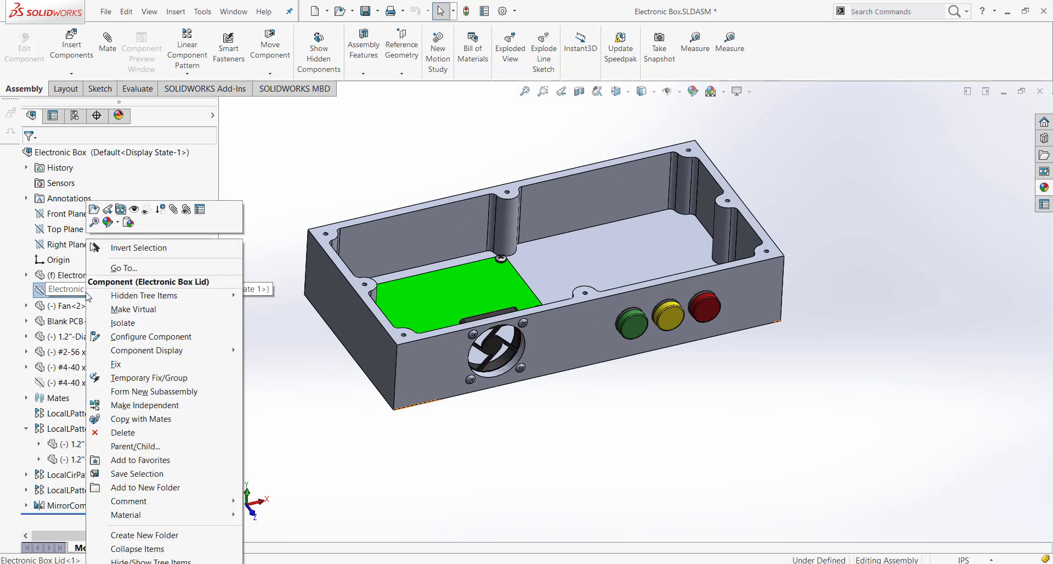
left_click(139, 211)
left_click(469, 442)
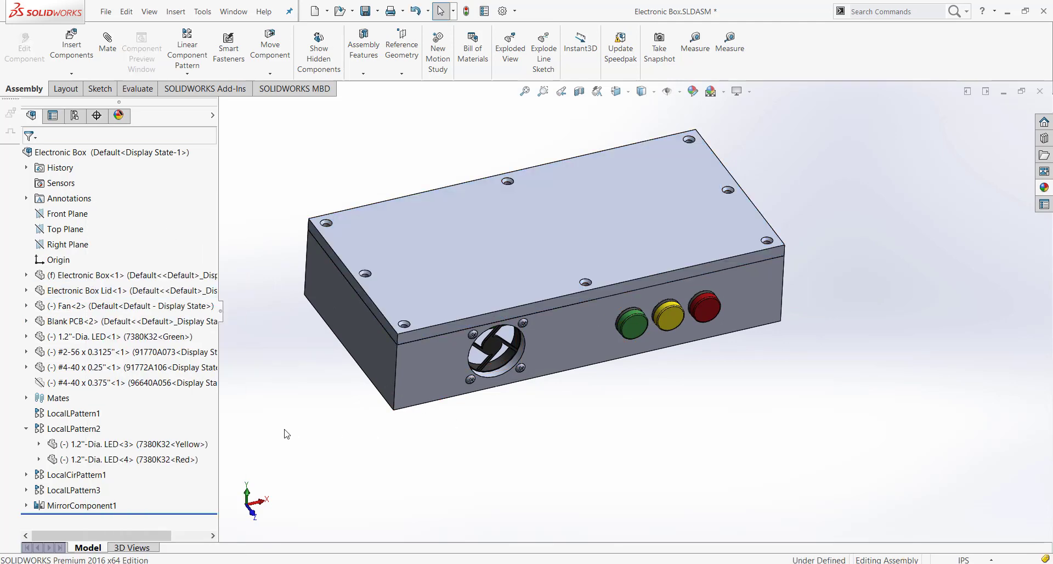
right_click(141, 382)
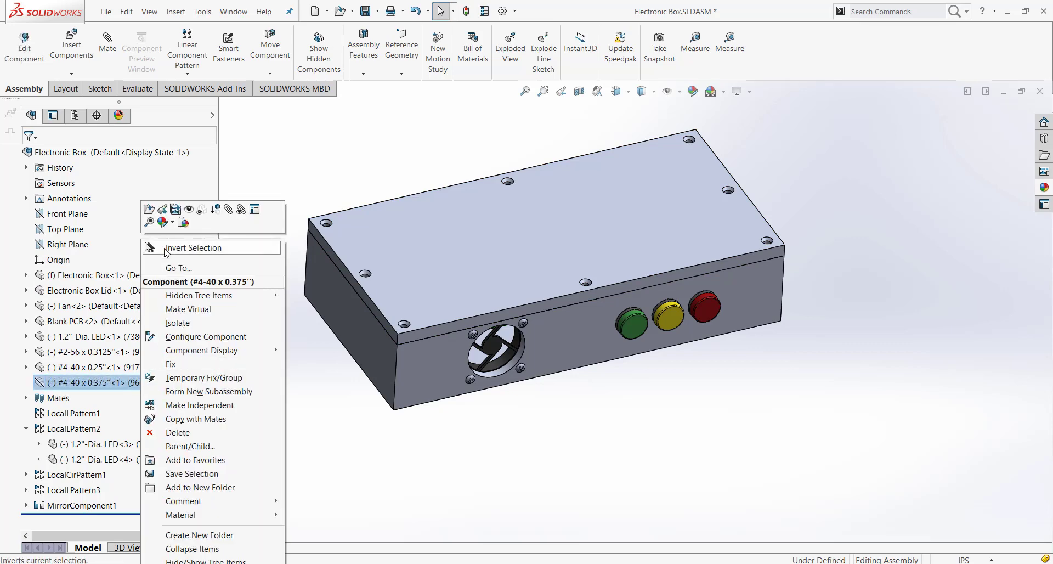
left_click(189, 210)
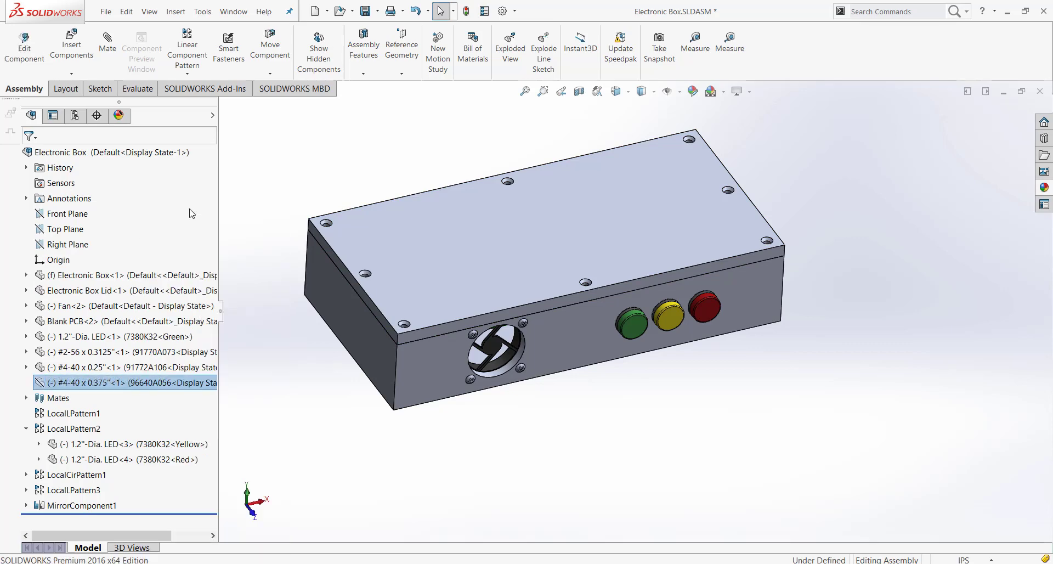
left_click(267, 329)
Mate the #4-40 x 0.375" screw into the lid's rear corner countersunk hole nearest it, with its head flush with the lid.
scroll(270, 163, "down", 7)
scroll(641, 356, "up", 2)
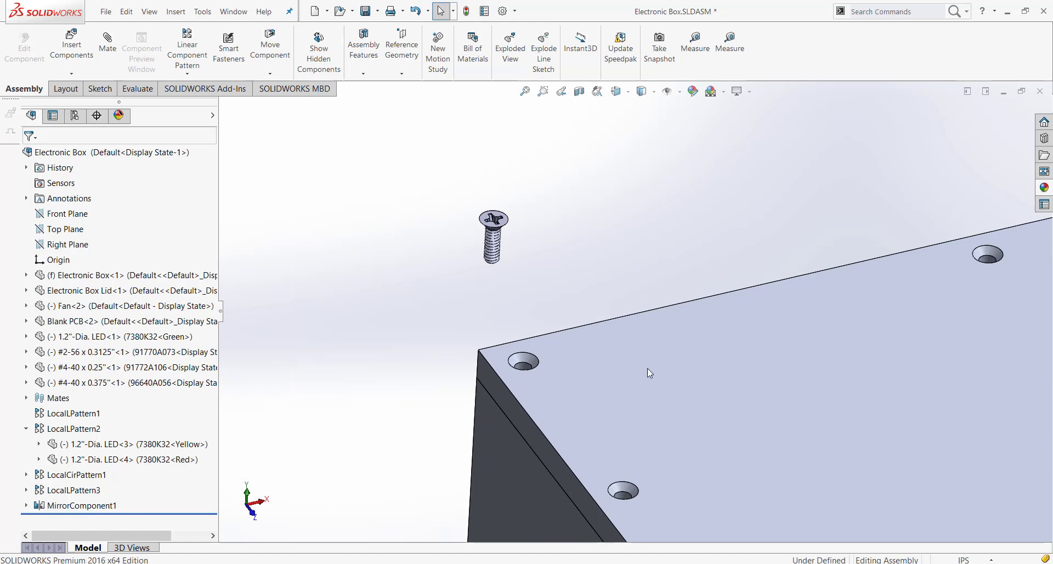
left_click(536, 361)
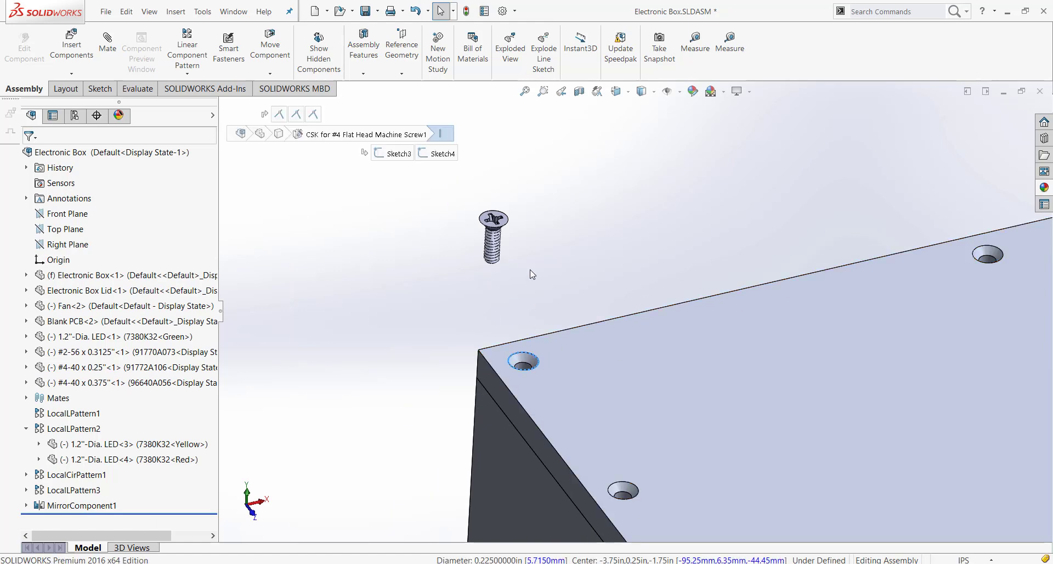
left_click(508, 224, "ctrl")
left_click(557, 216)
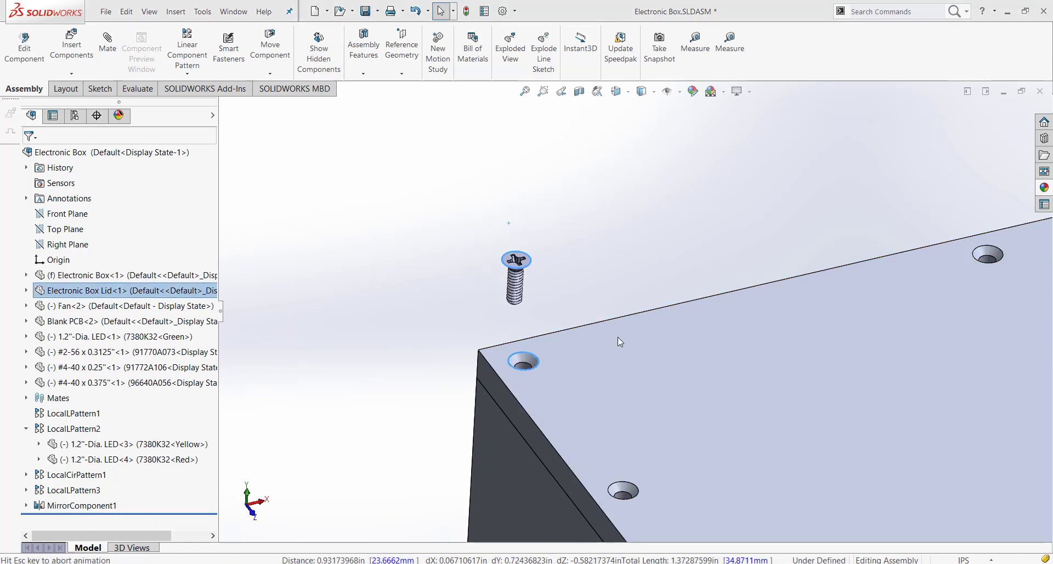
left_click(581, 356)
scroll(526, 299, "down", 4)
left_click(530, 260, "ctrl")
left_click(582, 258)
Start a linear component pattern of the #4-40 x 0.375" screw along the lid's long rear edge, with the direction reversed.
scroll(631, 312, "up", 3)
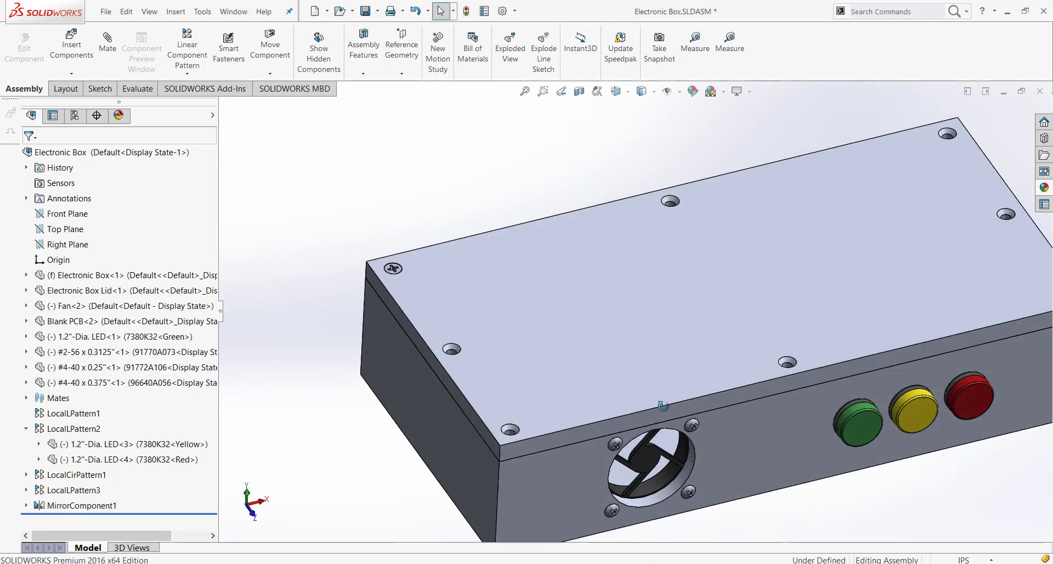
middle_click_drag(663, 405, 660, 411)
scroll(718, 373, "up", 1)
middle_click_drag(712, 376, 647, 376, "ctrl")
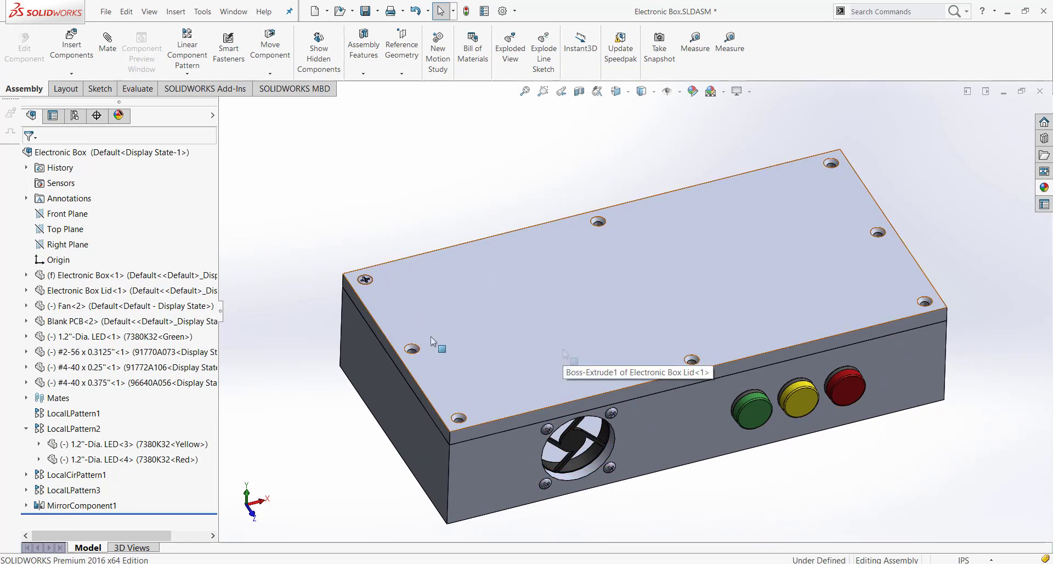
scroll(354, 281, "down", 7)
left_click(470, 279)
left_click(156, 382)
scroll(631, 374, "up", 4)
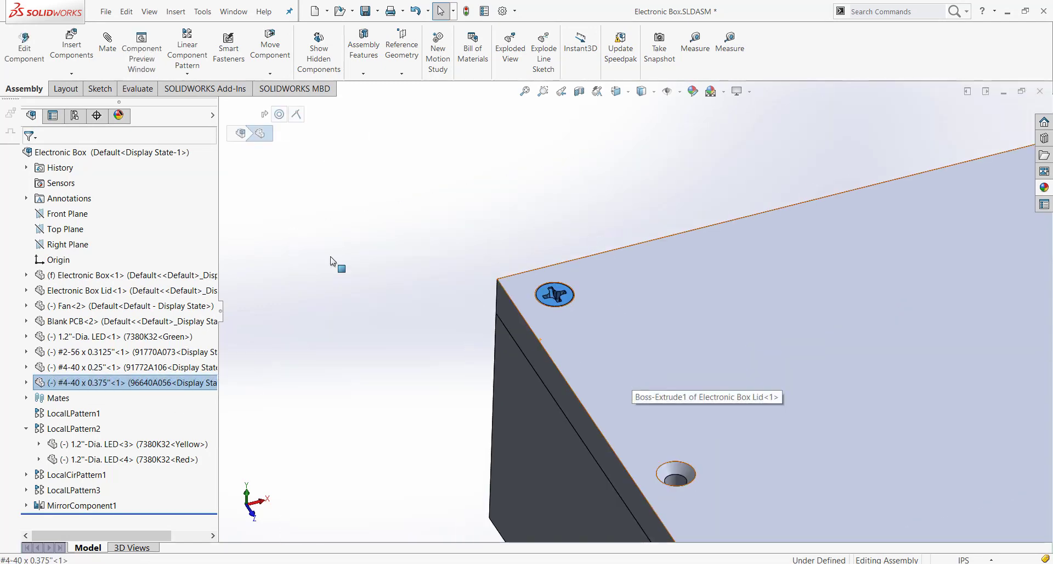
left_click(187, 49)
left_click(641, 252)
scroll(576, 296, "up", 3)
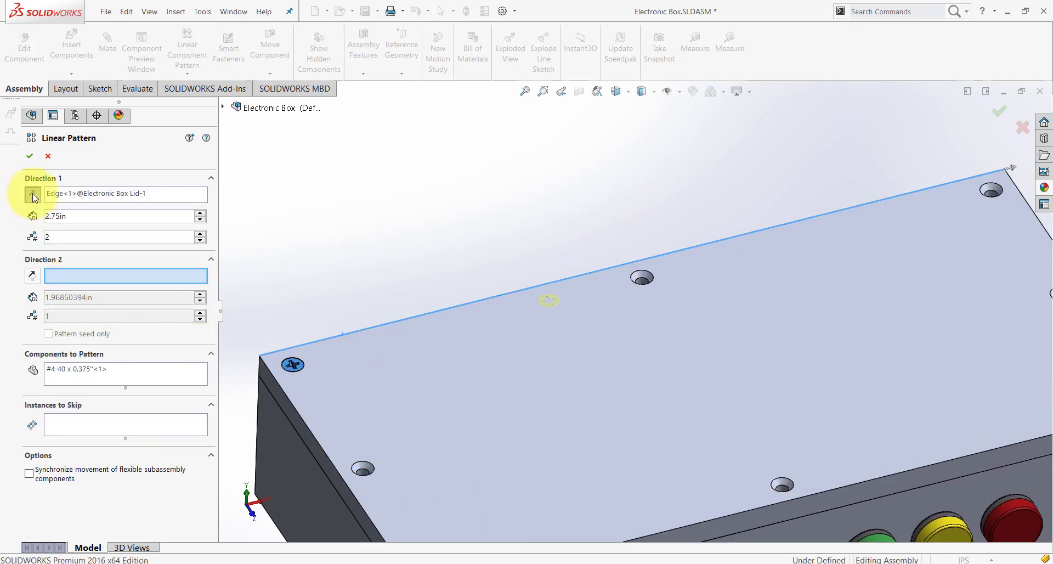
Set the screw pattern to 3 instances spaced 3.75 in apart and create it.
double_click(65, 236)
type("3")
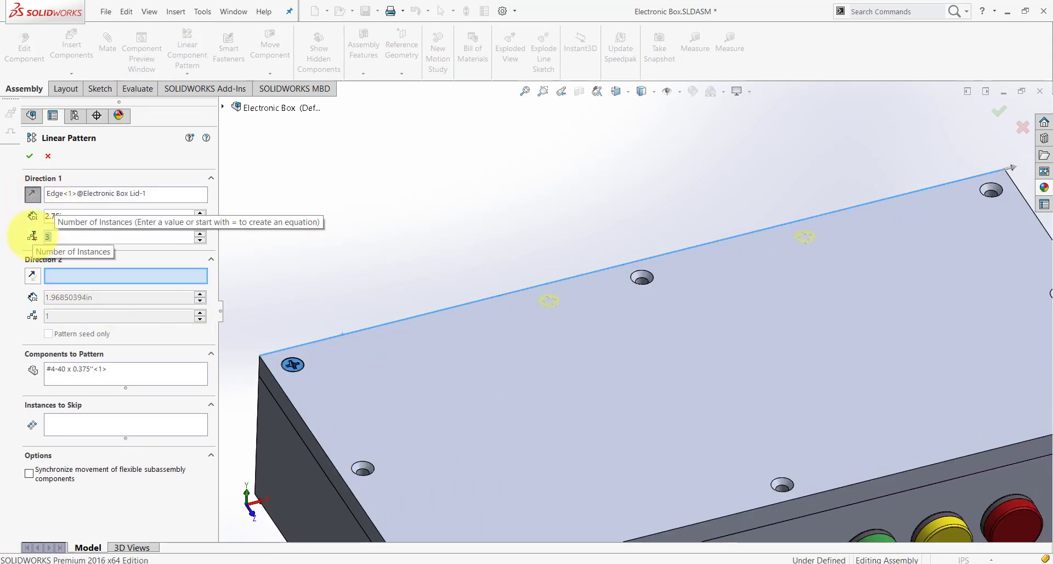
double_click(49, 216)
type("3")
left_click(30, 156)
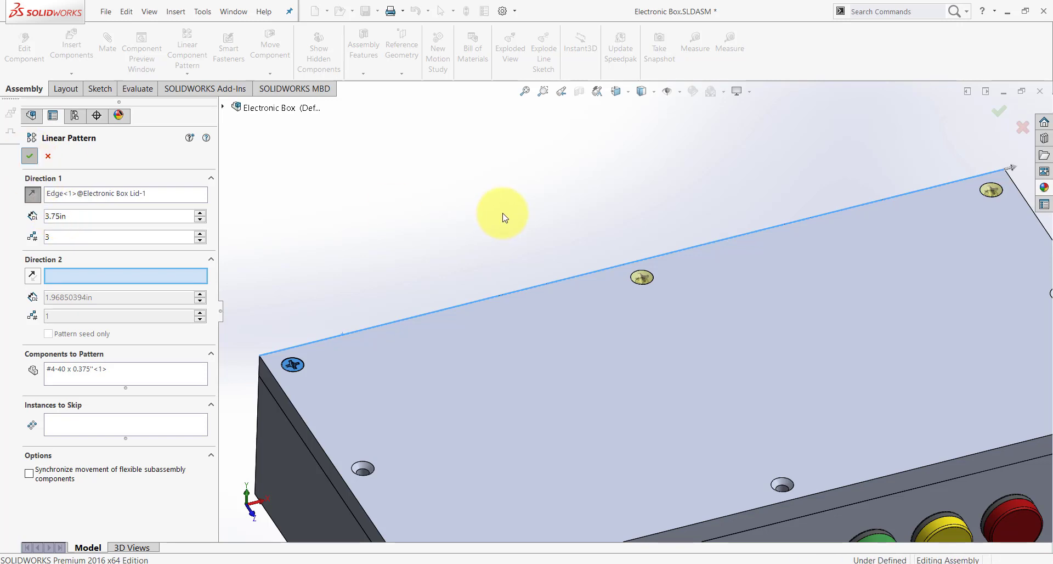
Mirror the row of three rear lid screws about the lid's Front Plane to fill the front row of holes.
scroll(635, 298, "up", 2)
middle_click_drag(723, 388, 712, 293, "ctrl")
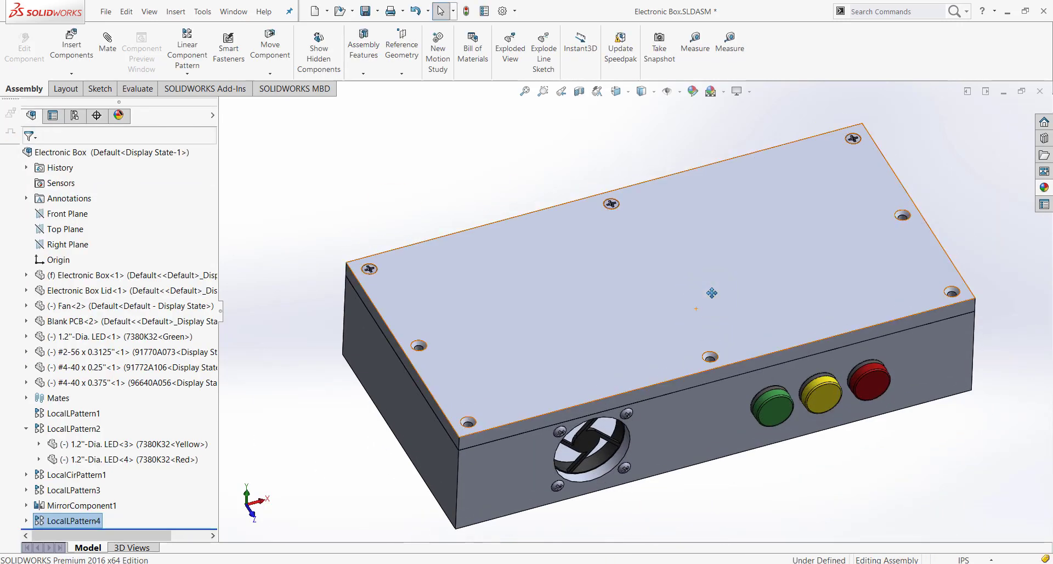
left_click(254, 206)
left_click(77, 520)
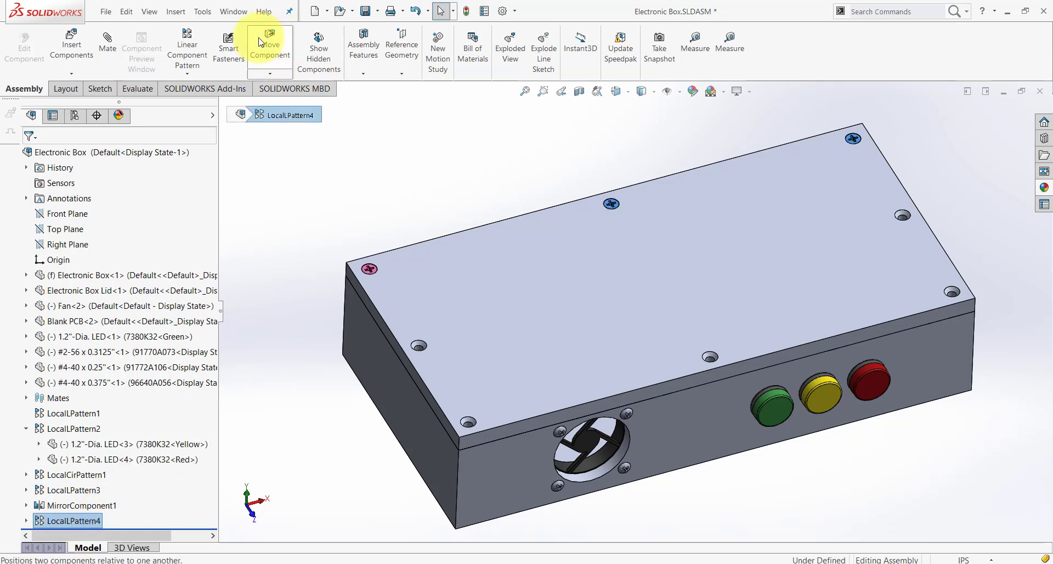
left_click(188, 65)
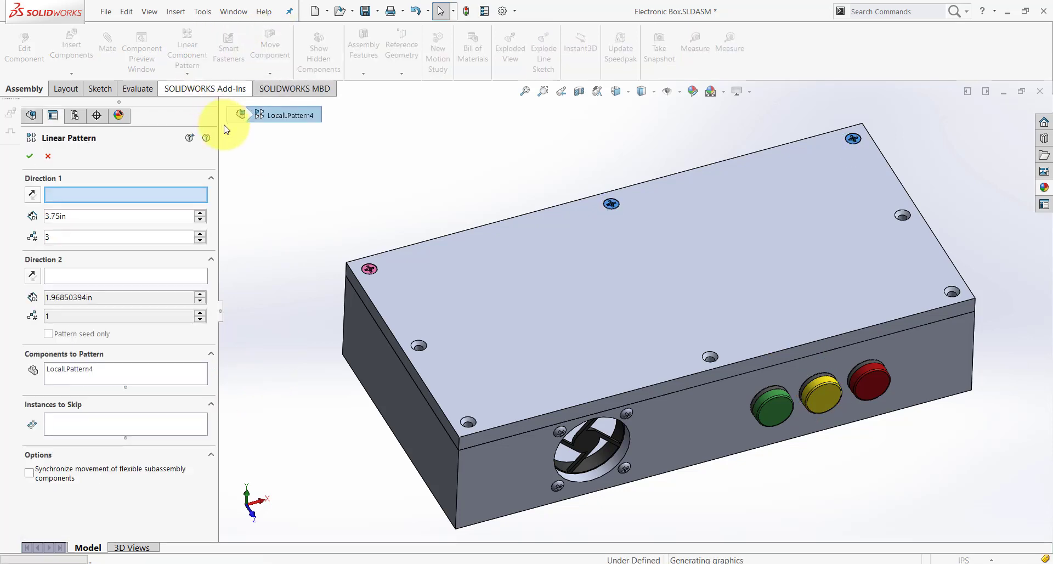
key("Escape")
left_click(188, 73)
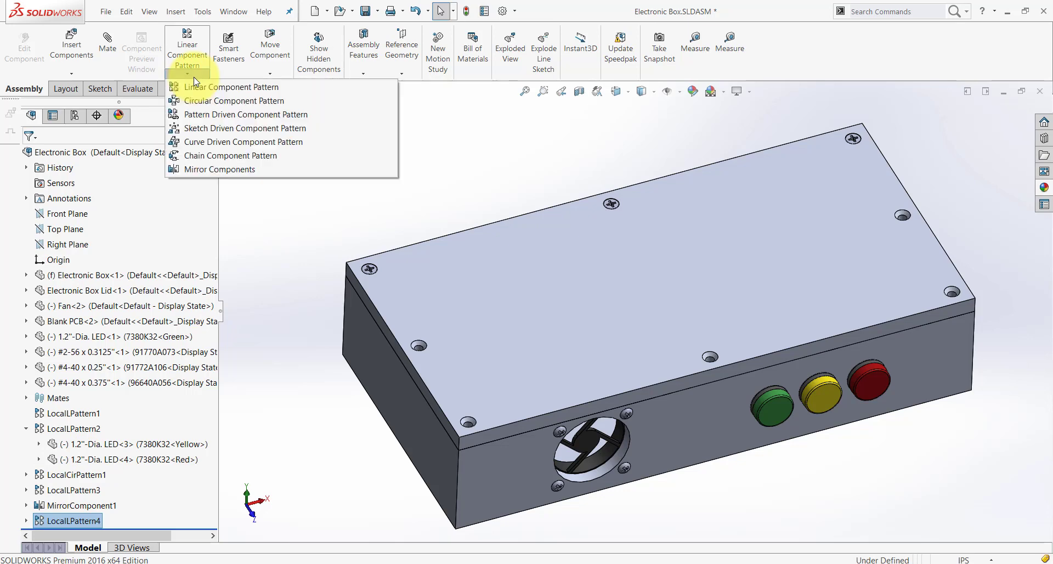
left_click(208, 169)
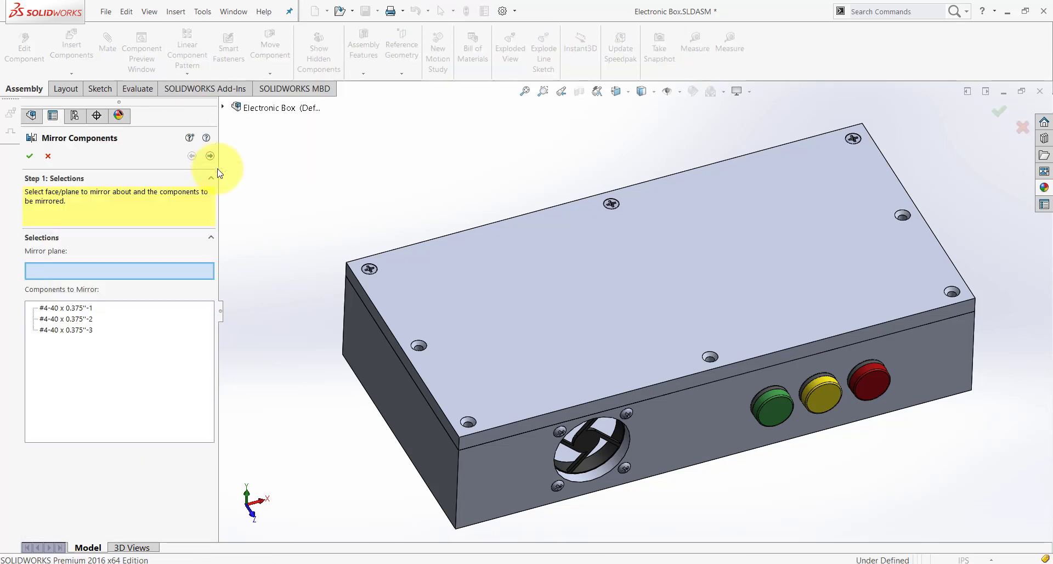
left_click(223, 107)
left_click(235, 246)
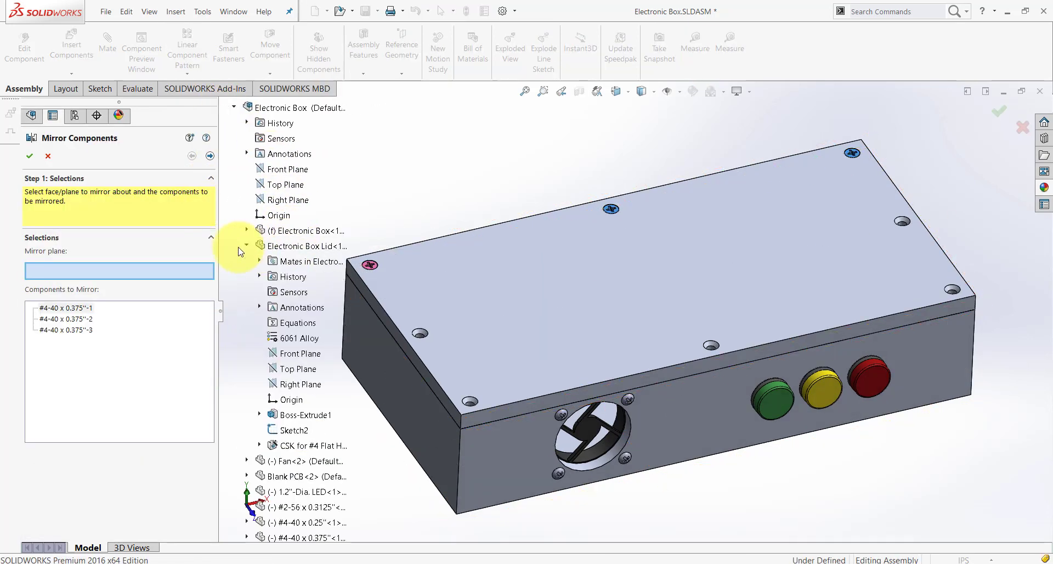
left_click(301, 354)
left_click(29, 156)
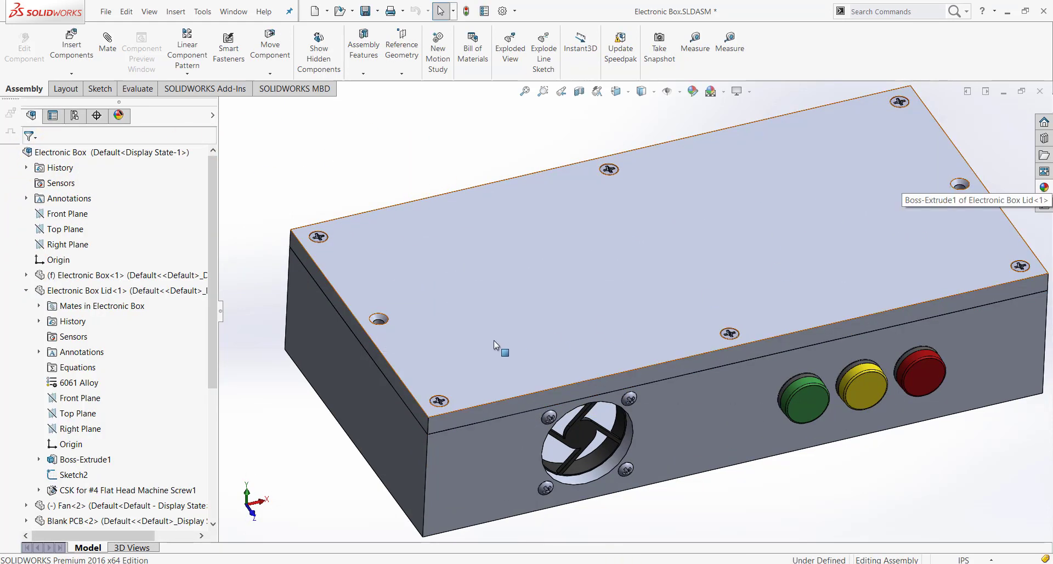
Start a linear component pattern of the two rear corner lid screws along the lid's short side edge.
scroll(440, 370, "up", 1)
scroll(440, 371, "down", 1)
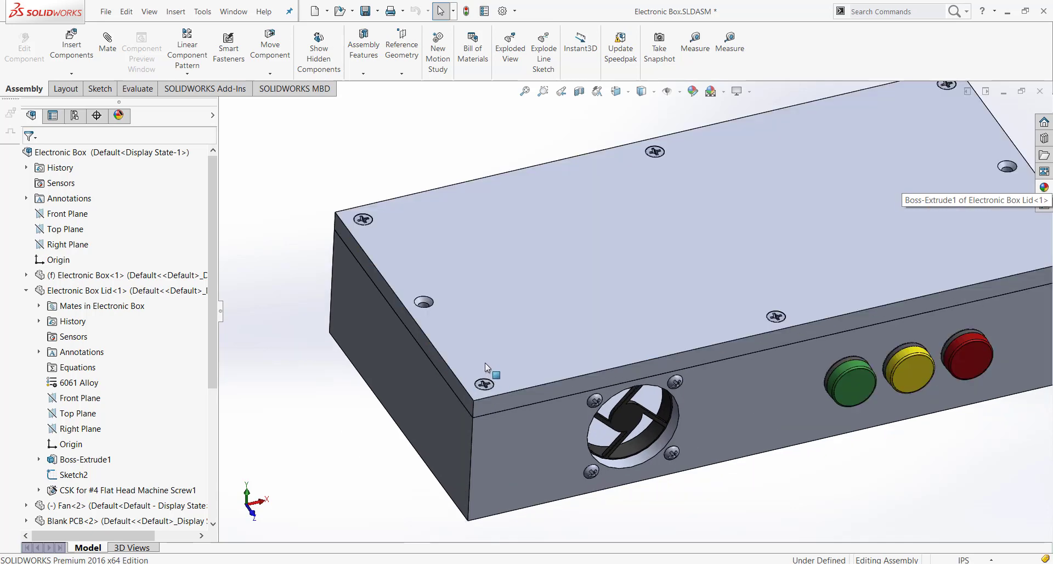
scroll(485, 361, "down", 5)
left_click(298, 251)
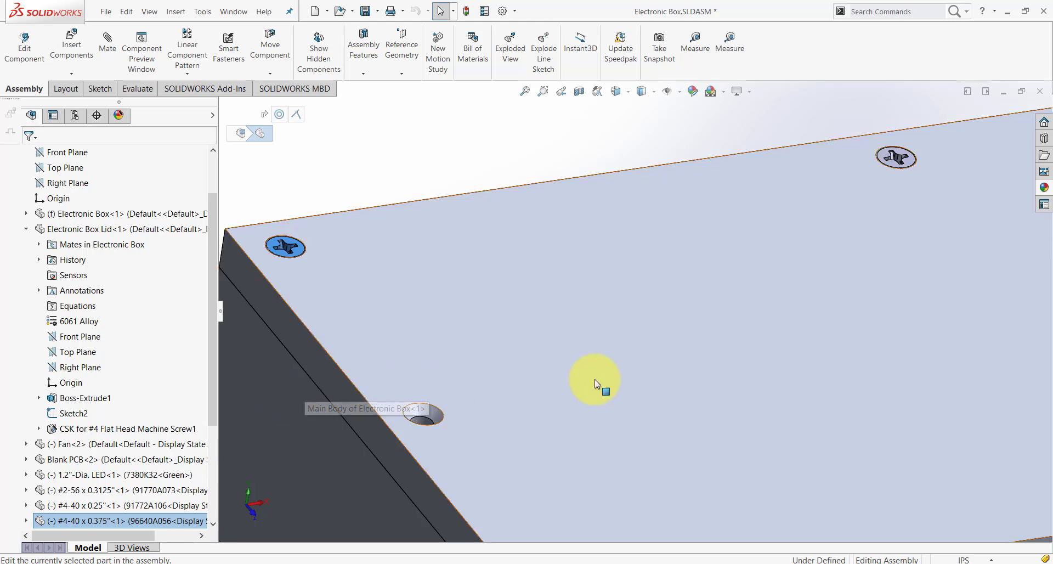
scroll(603, 378, "up", 5)
scroll(910, 241, "down", 5)
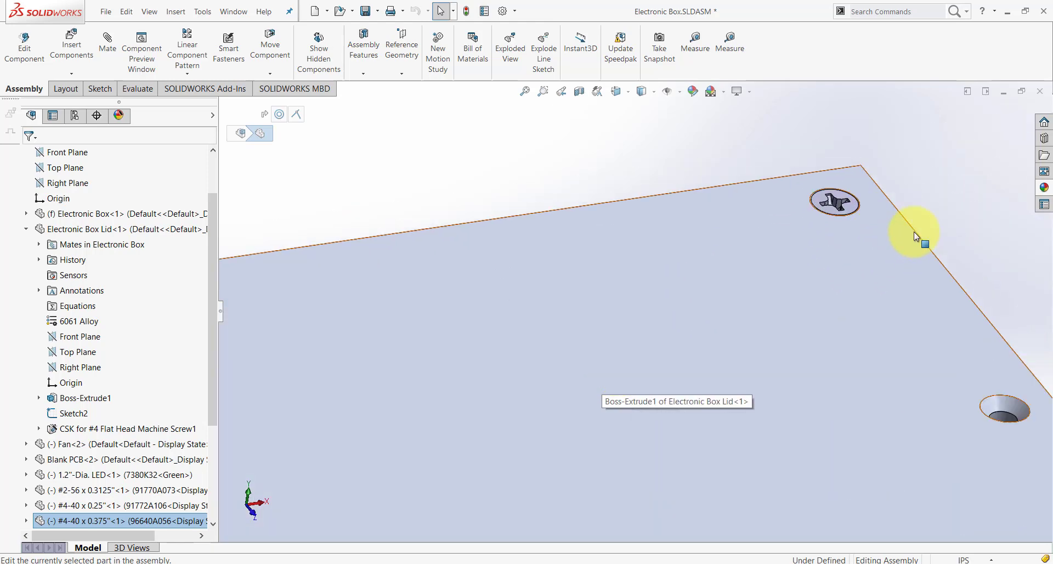
left_click(850, 209, "ctrl")
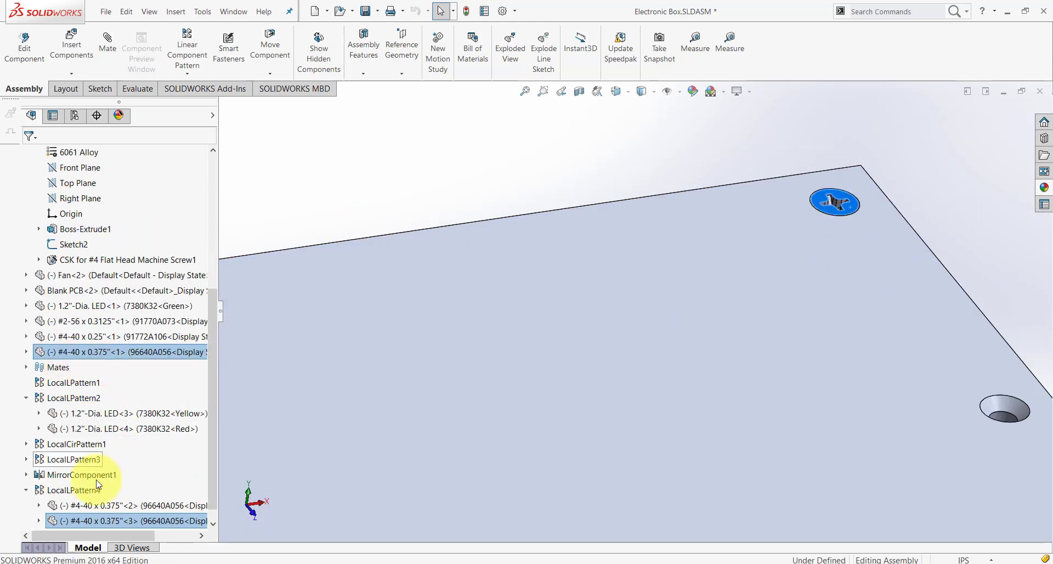
scroll(746, 356, "up", 3)
scroll(746, 353, "up", 4)
middle_click_drag(617, 356, 675, 381, "ctrl")
scroll(654, 391, "down", 2)
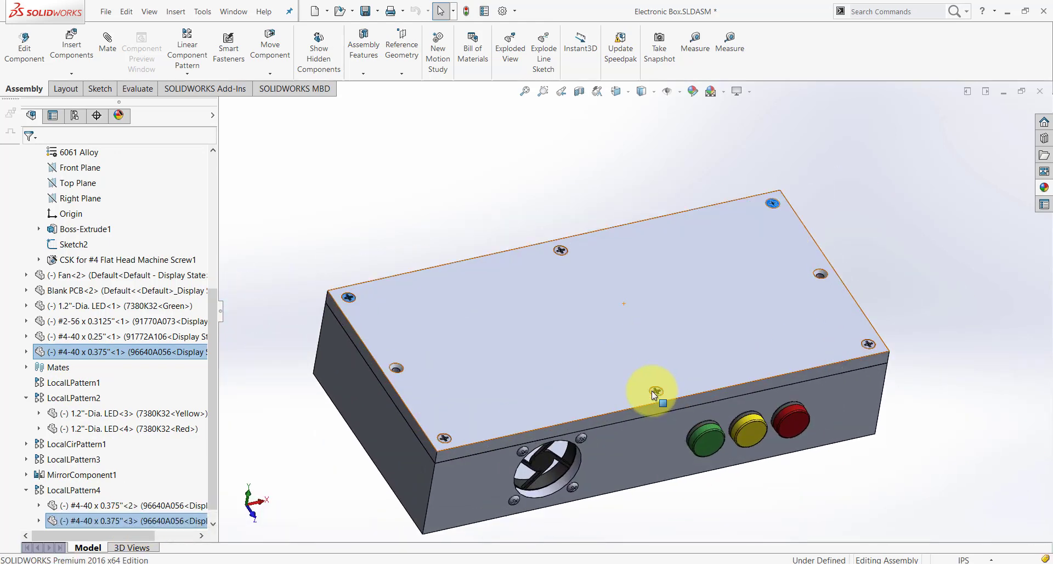
left_click(195, 49)
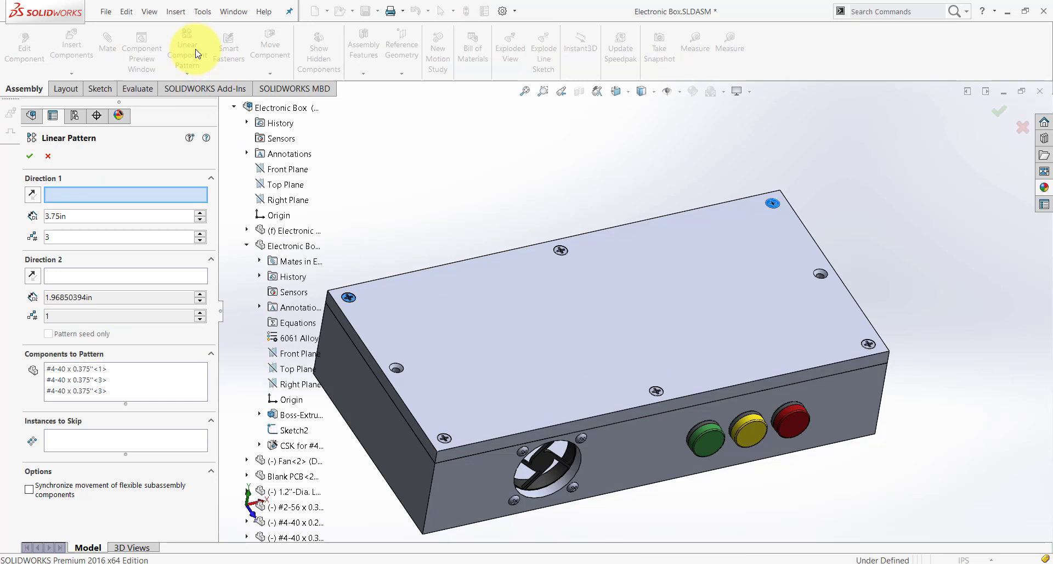
left_click(366, 347)
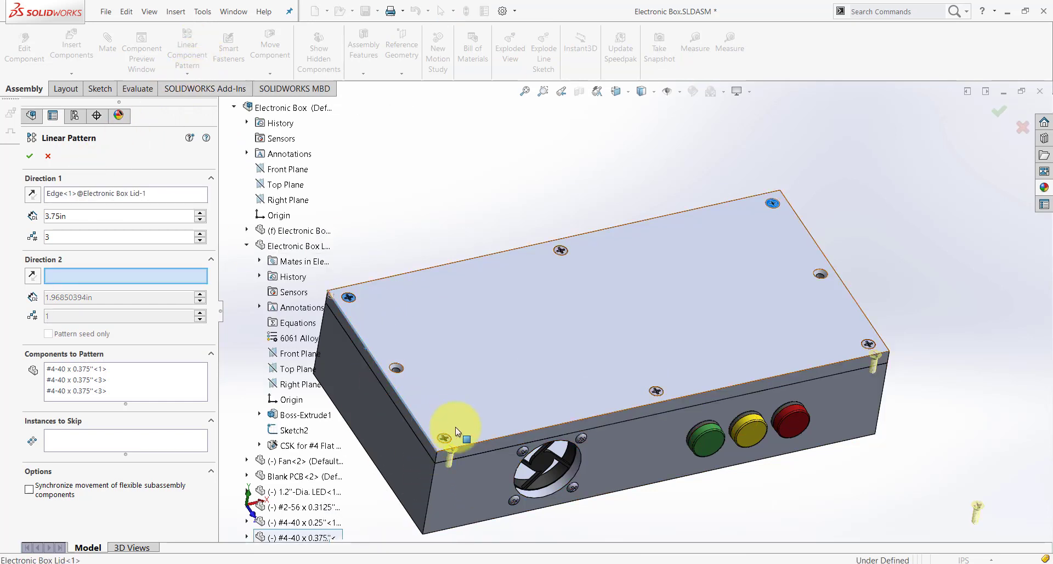
Set the corner screw pattern to 2 instances spaced 1.75 in apart and create it.
scroll(462, 430, "down", 2)
left_click_drag(77, 237, 16, 242)
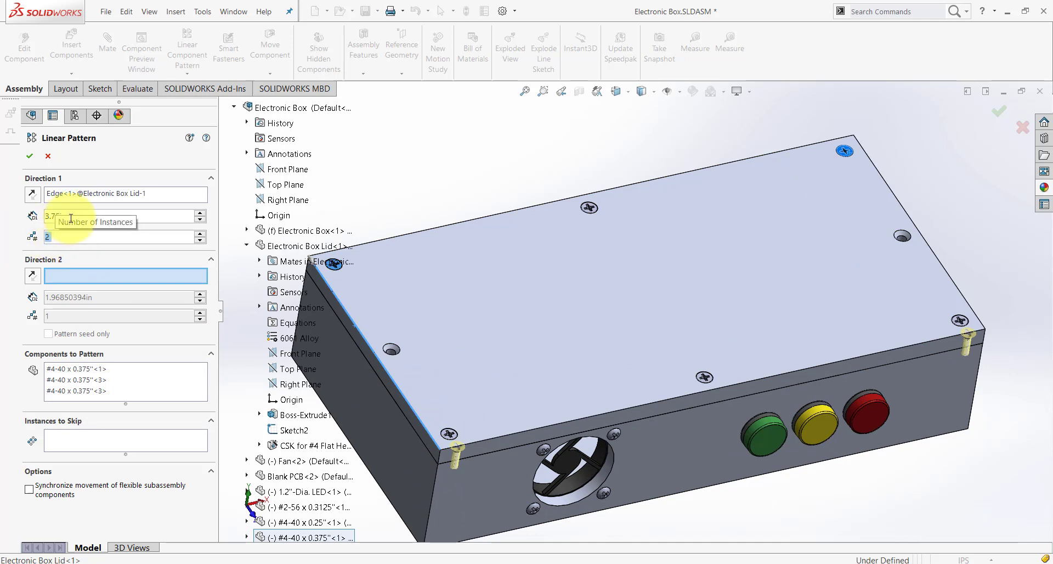
left_click_drag(75, 216, 45, 216)
type("1.75")
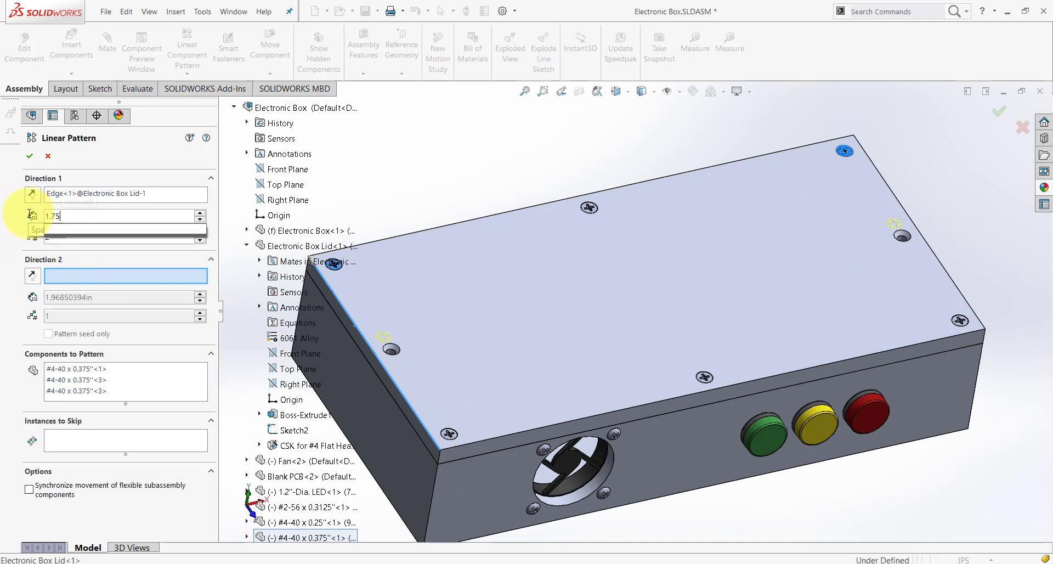
key("Return")
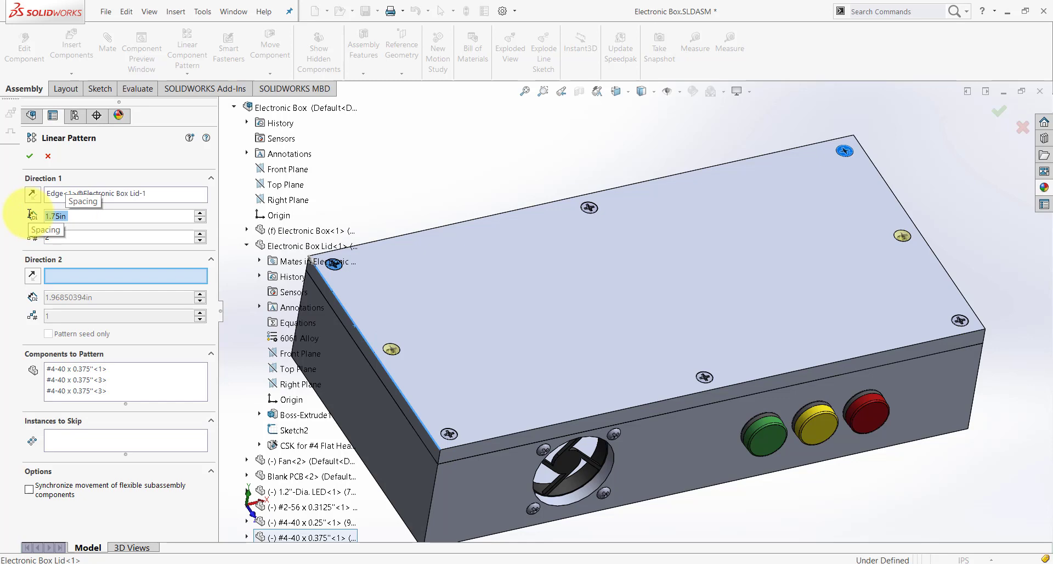
left_click(29, 155)
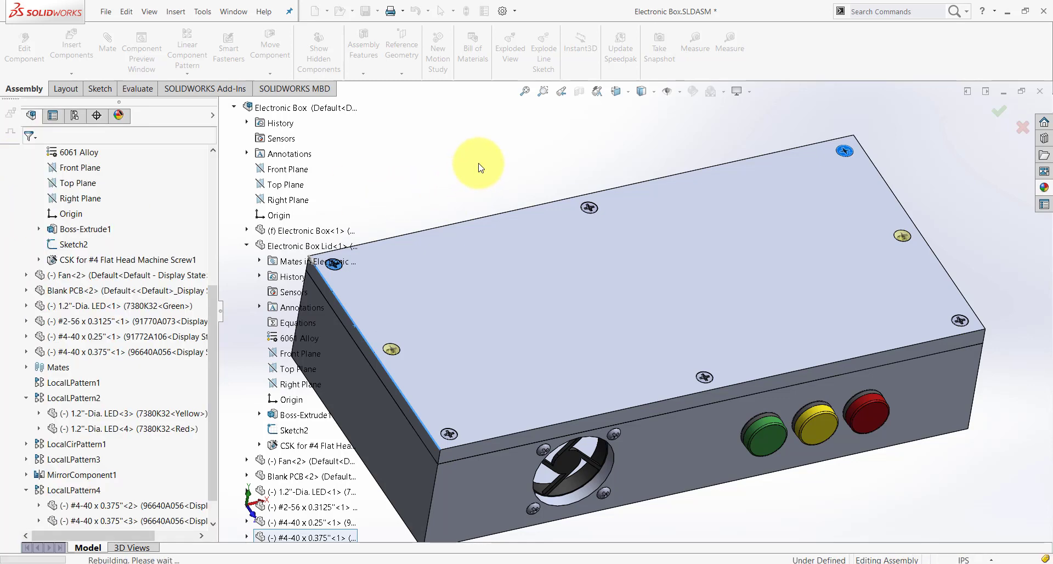
scroll(634, 310, "up", 3)
middle_click_drag(769, 386, 649, 386)
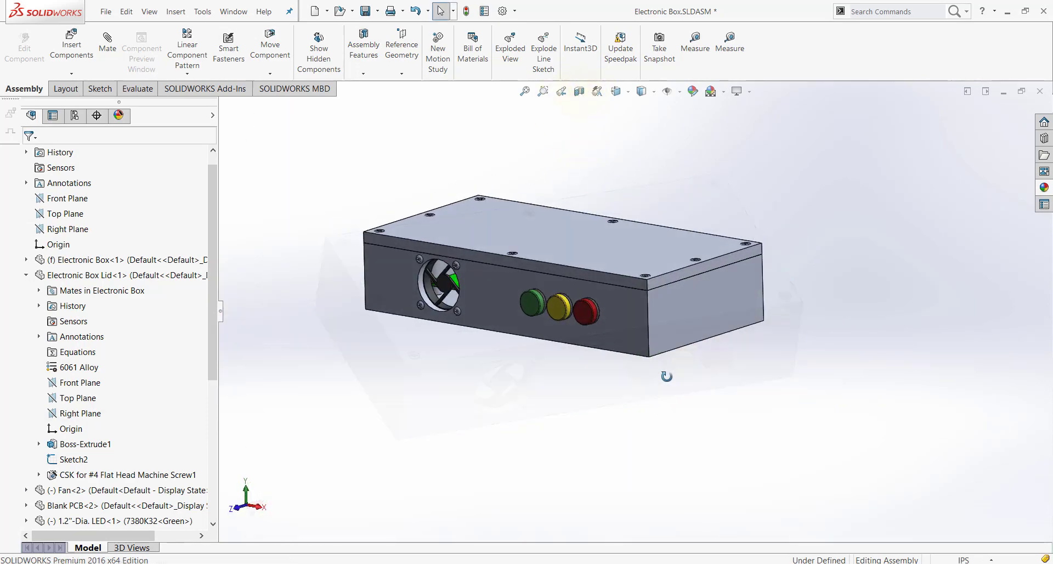
middle_click_drag(667, 376, 744, 439)
scroll(636, 258, "down", 3)
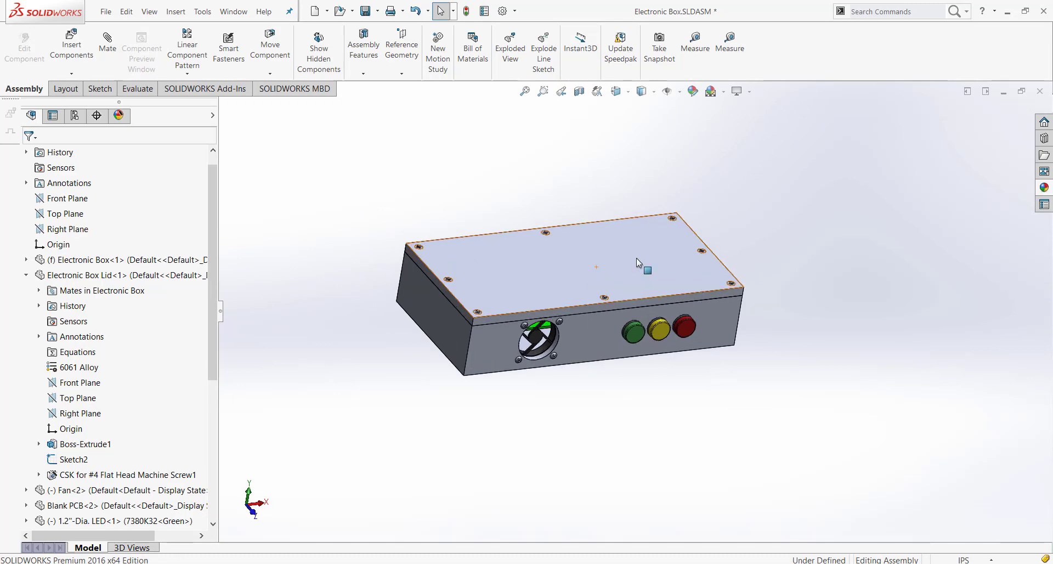
middle_click_drag(616, 258, 634, 339)
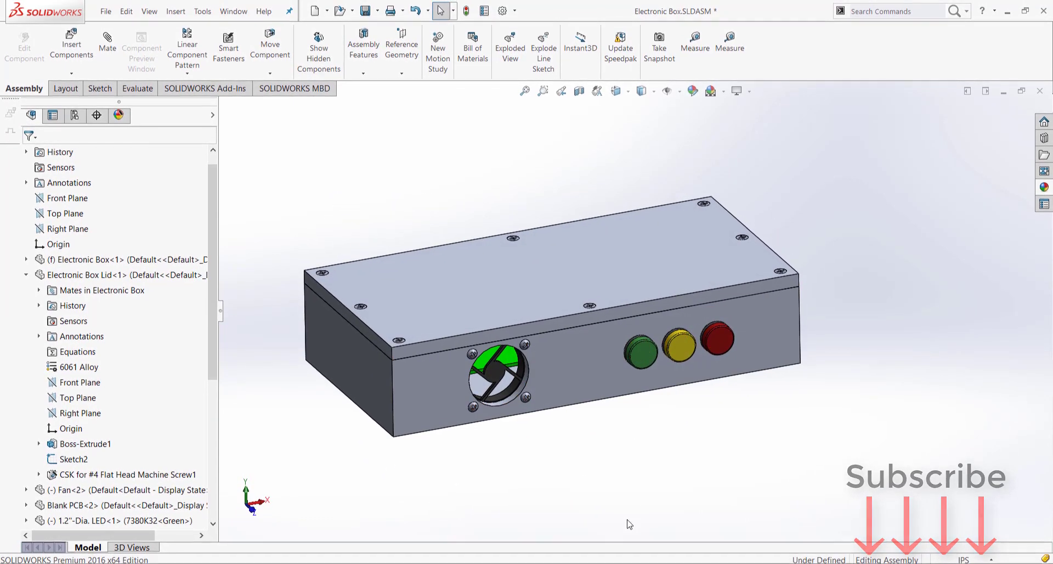